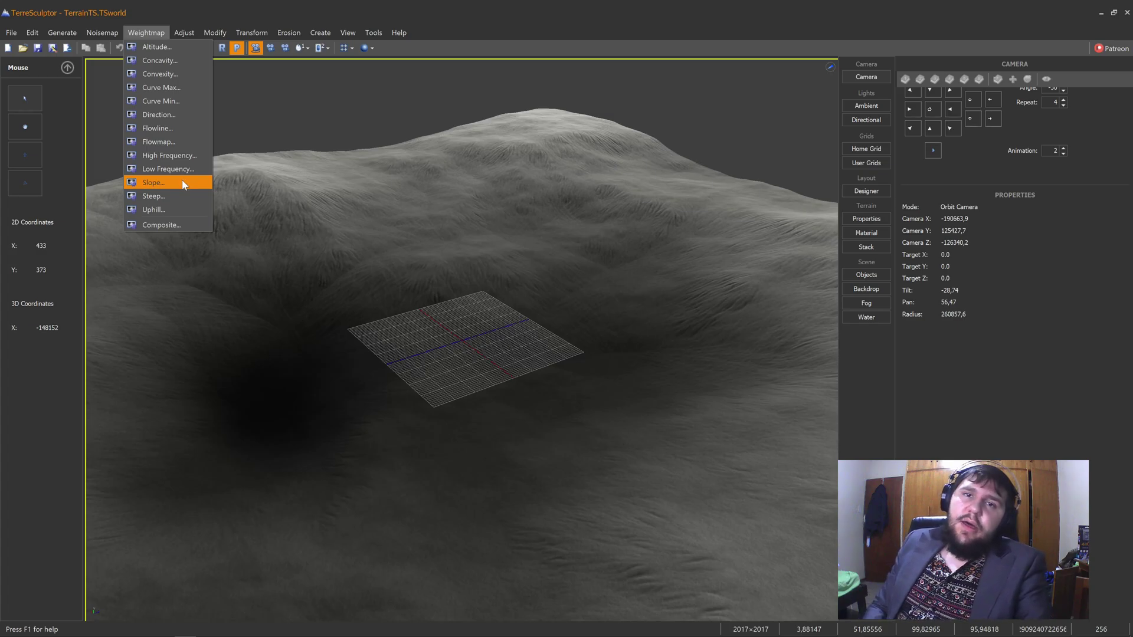
# Step: Open the Slope weightmap extractor, set the maximum slope to 20 degrees and move the dialog aside to uncover the terrain
pyautogui.click(152, 183)
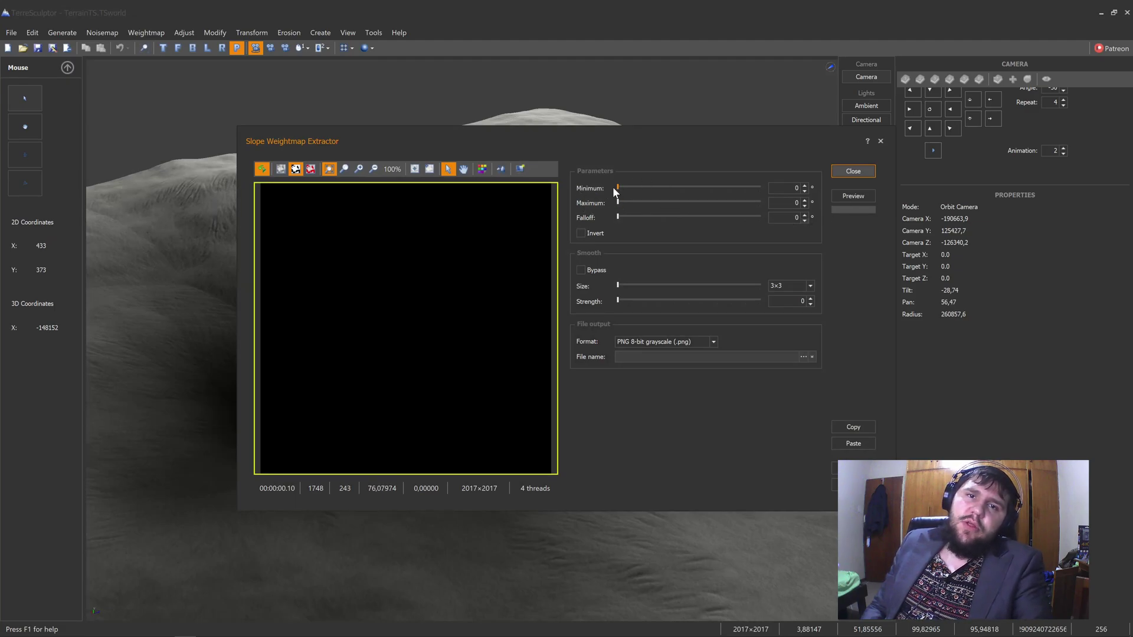
pyautogui.moveTo(617, 201); pyautogui.dragTo(636, 202)
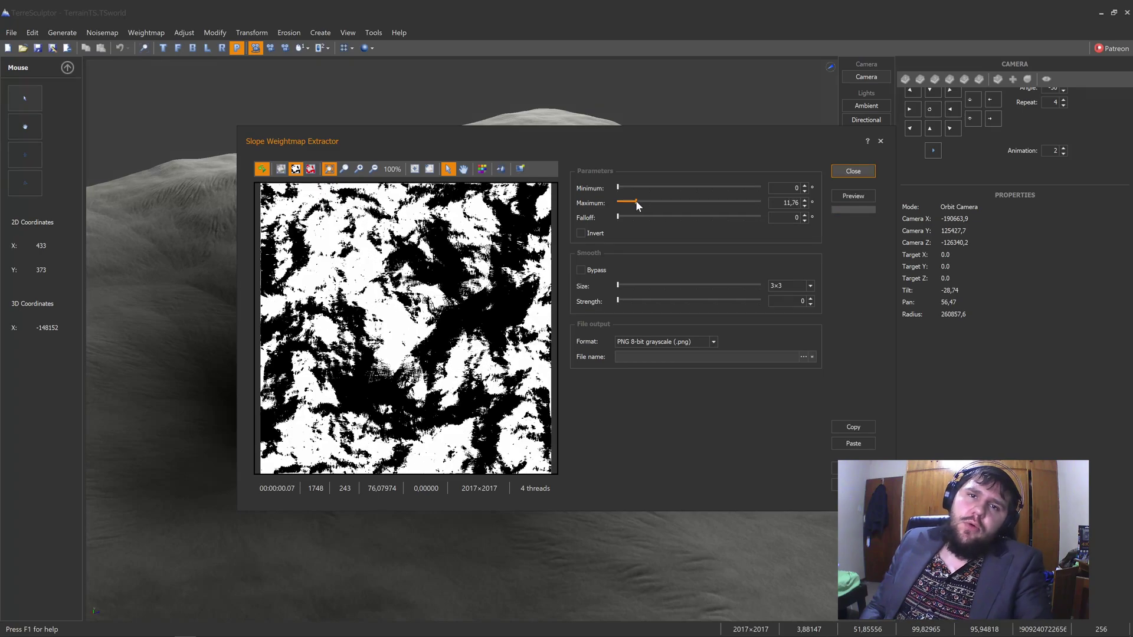
pyautogui.doubleClick(783, 203)
pyautogui.write('20')
pyautogui.press('Return')
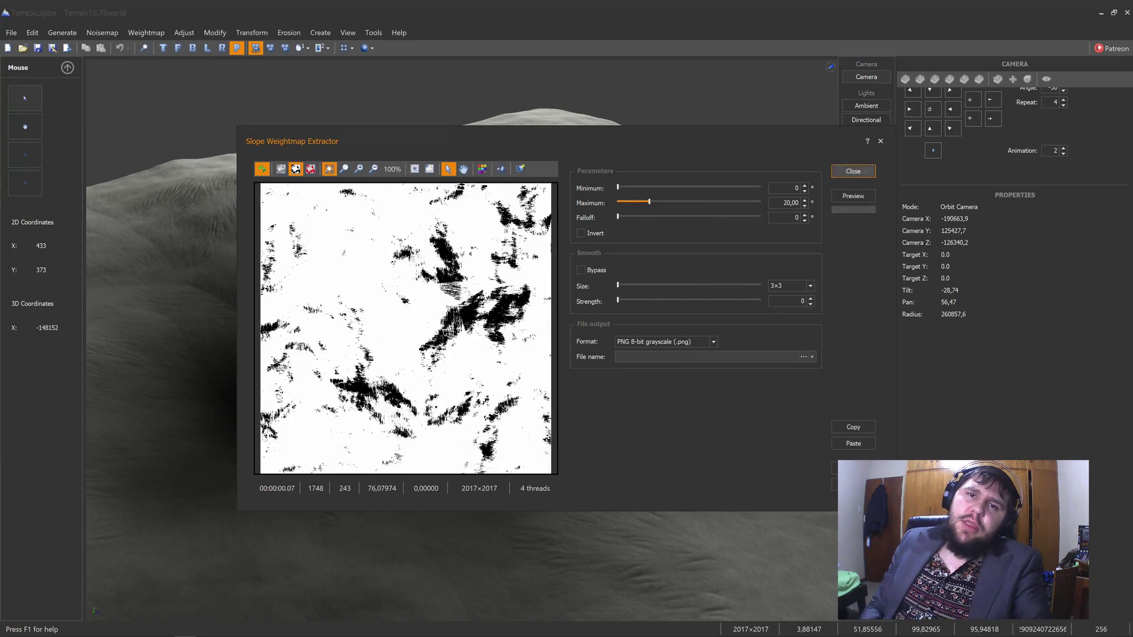
pyautogui.moveTo(568, 140); pyautogui.dragTo(860, 159)
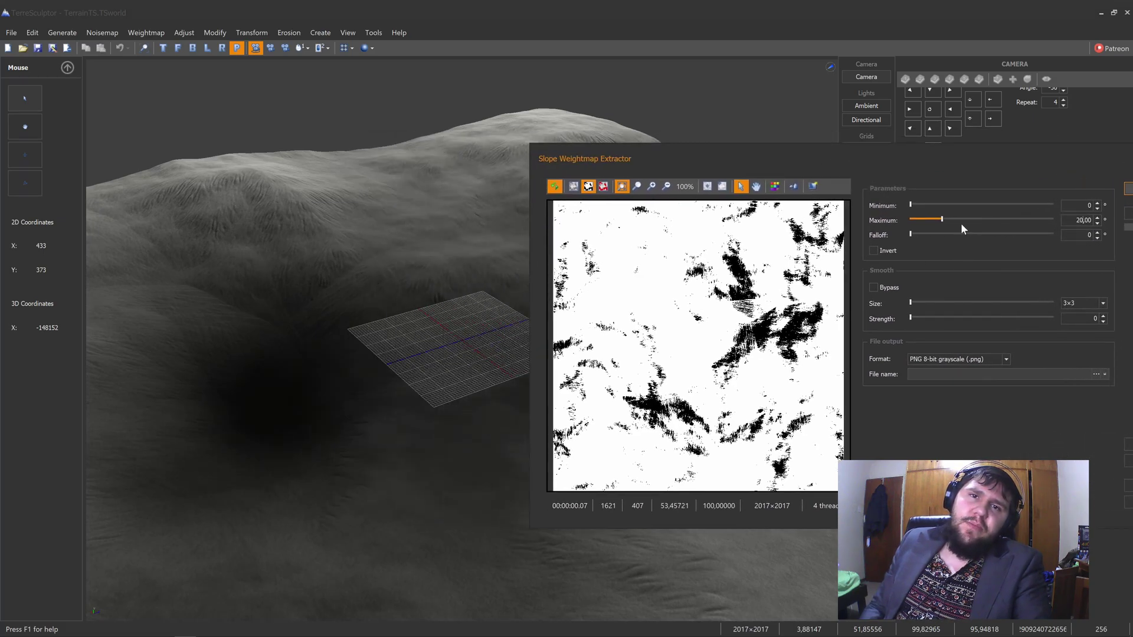
# Step: Set the maximum slope to 10 degrees, rebuild the weightmap preview and close the Slope extractor
pyautogui.moveTo(943, 221)
pyautogui.mouseDown()
pyautogui.moveTo(920, 223)
pyautogui.moveTo(930, 219)
pyautogui.mouseUp()
pyautogui.moveTo(1087, 220); pyautogui.dragTo(1092, 221)
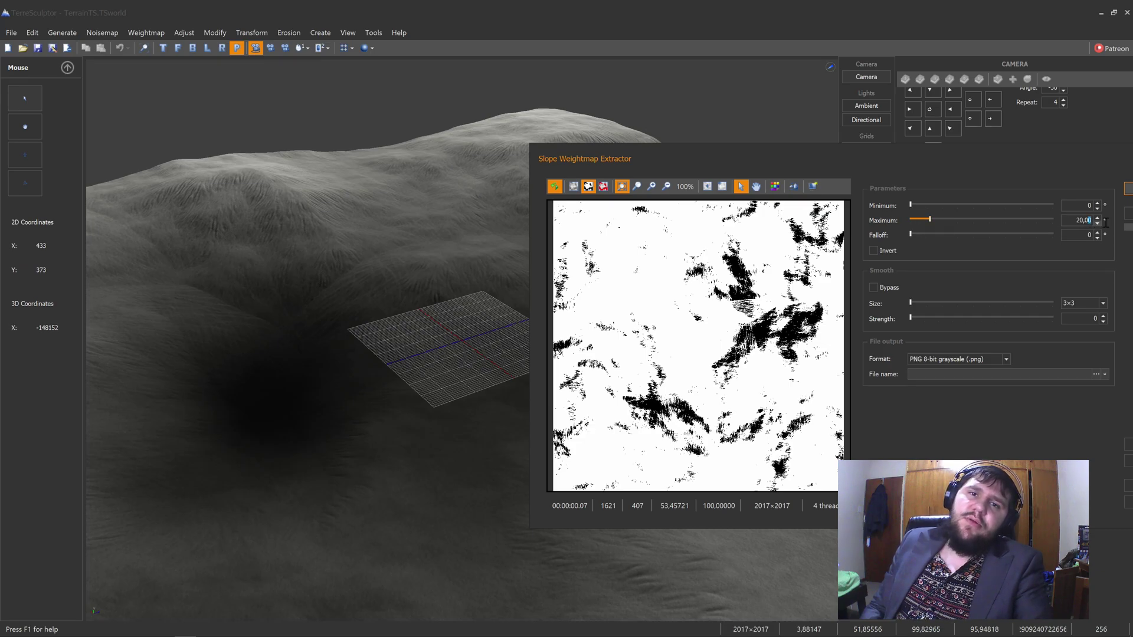
pyautogui.press('Left')
pyautogui.press('Left')
pyautogui.press('Left')
pyautogui.press('Left')
pyautogui.press('BackSpace')
pyautogui.write('1')
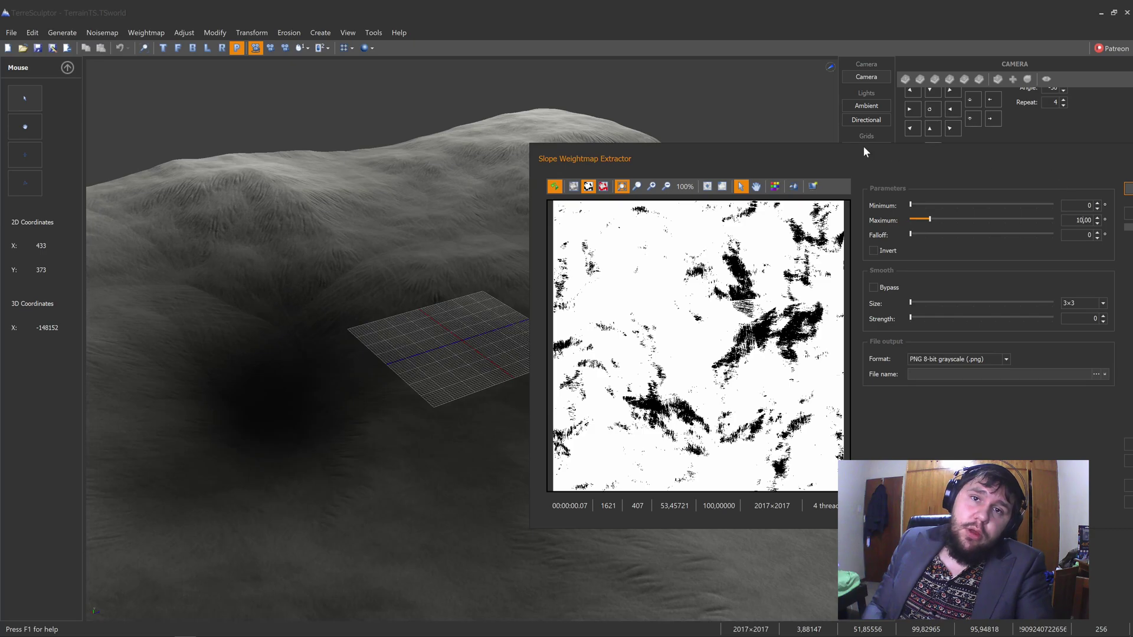
pyautogui.moveTo(1021, 153); pyautogui.dragTo(675, 128)
pyautogui.click(799, 189)
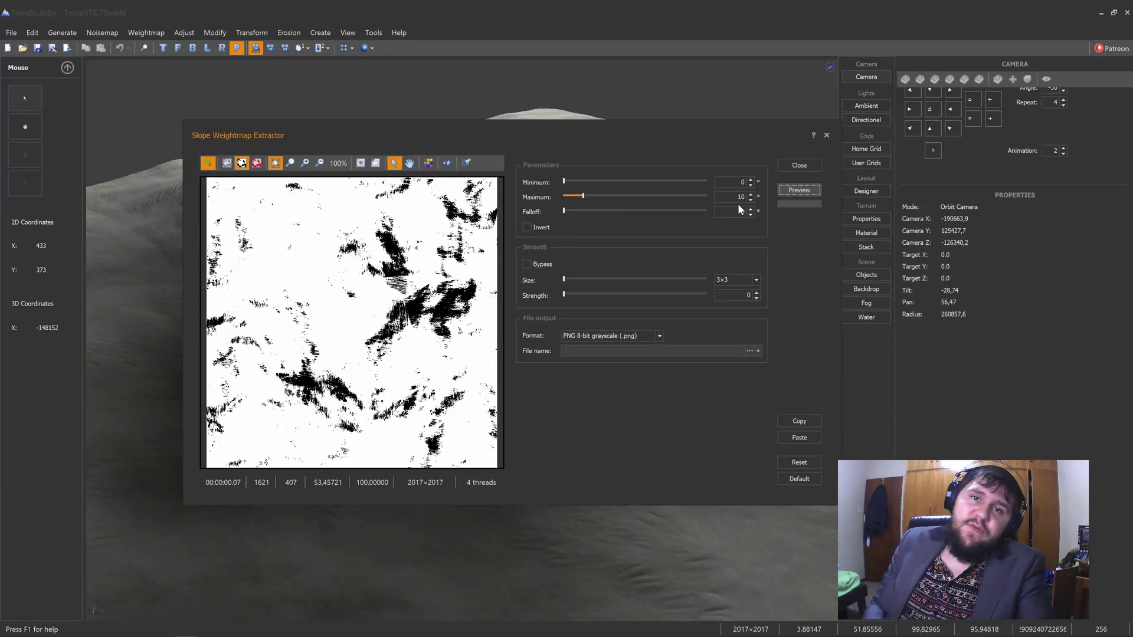
pyautogui.click(799, 166)
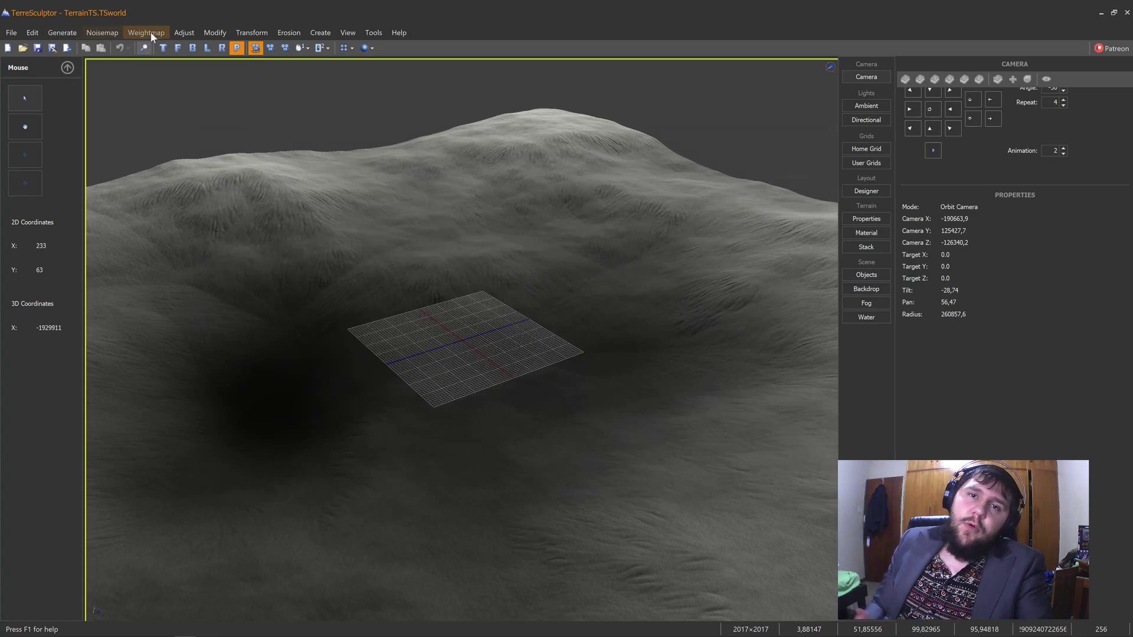
# Step: Reopen the Slope weightmap extractor and set the maximum slope to 15 degrees
pyautogui.click(149, 32)
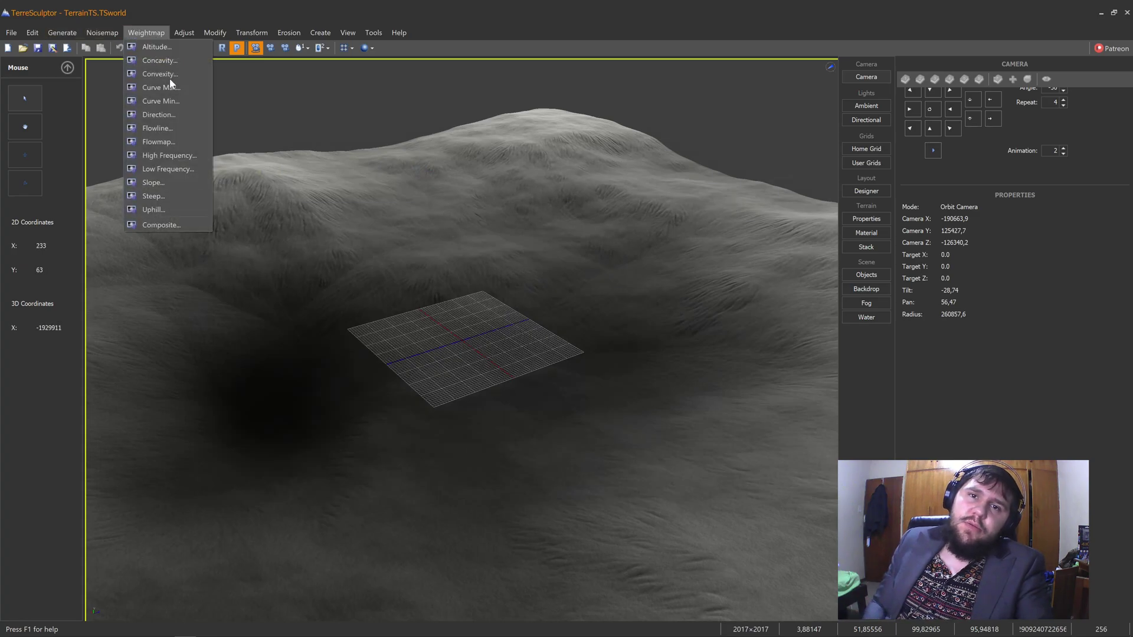
pyautogui.click(145, 182)
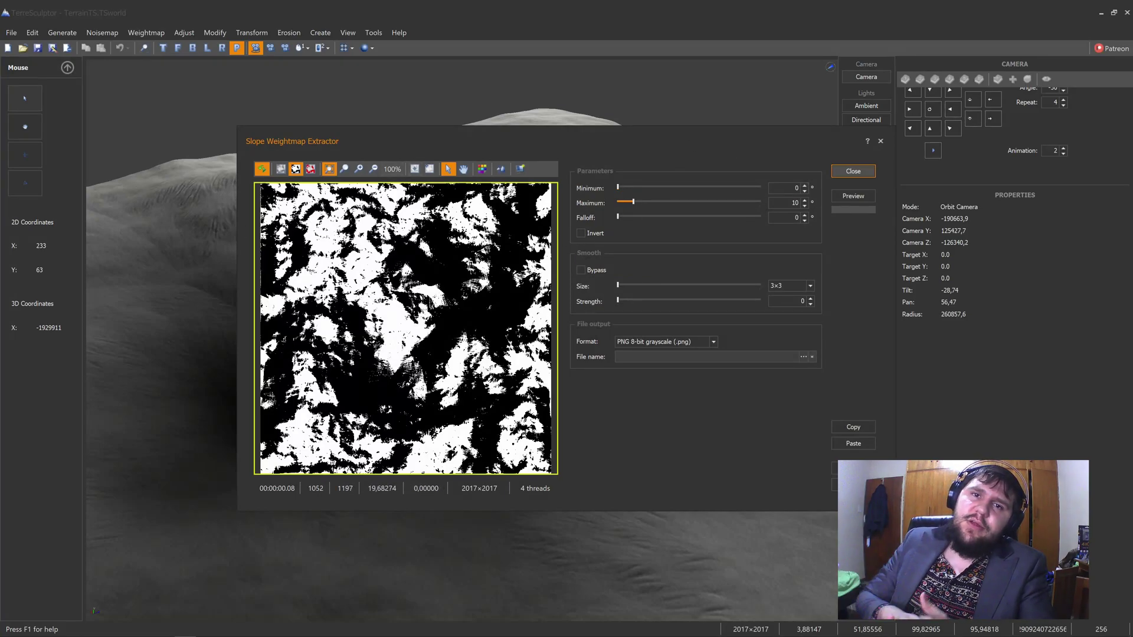
pyautogui.moveTo(633, 201)
pyautogui.mouseDown()
pyautogui.moveTo(661, 202)
pyautogui.moveTo(616, 205)
pyautogui.moveTo(636, 204)
pyautogui.mouseUp()
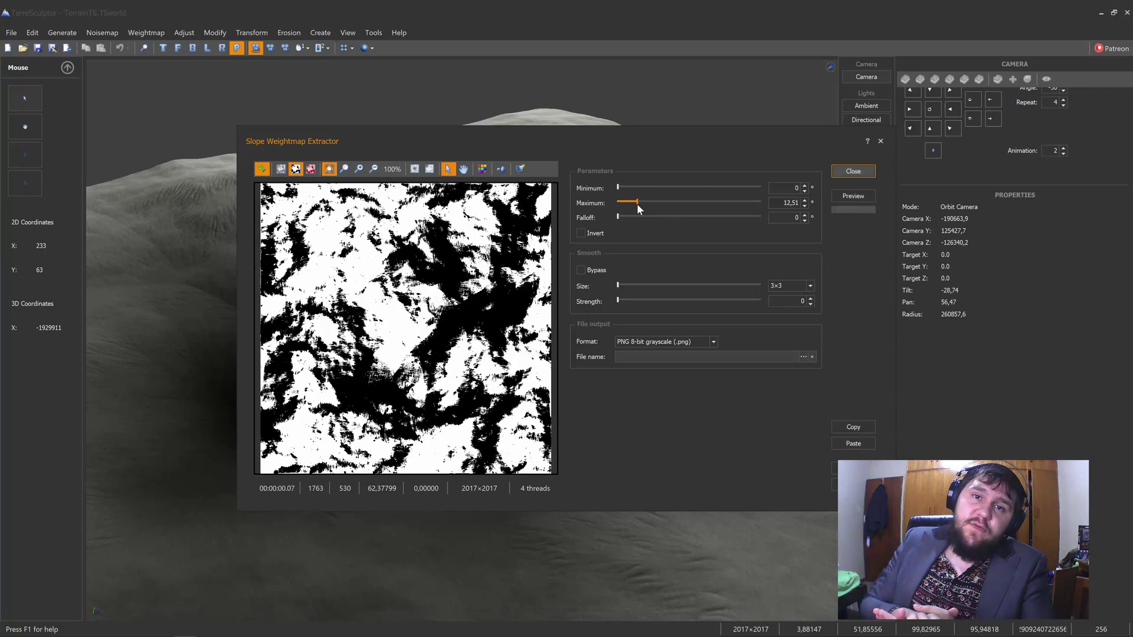
pyautogui.doubleClick(784, 203)
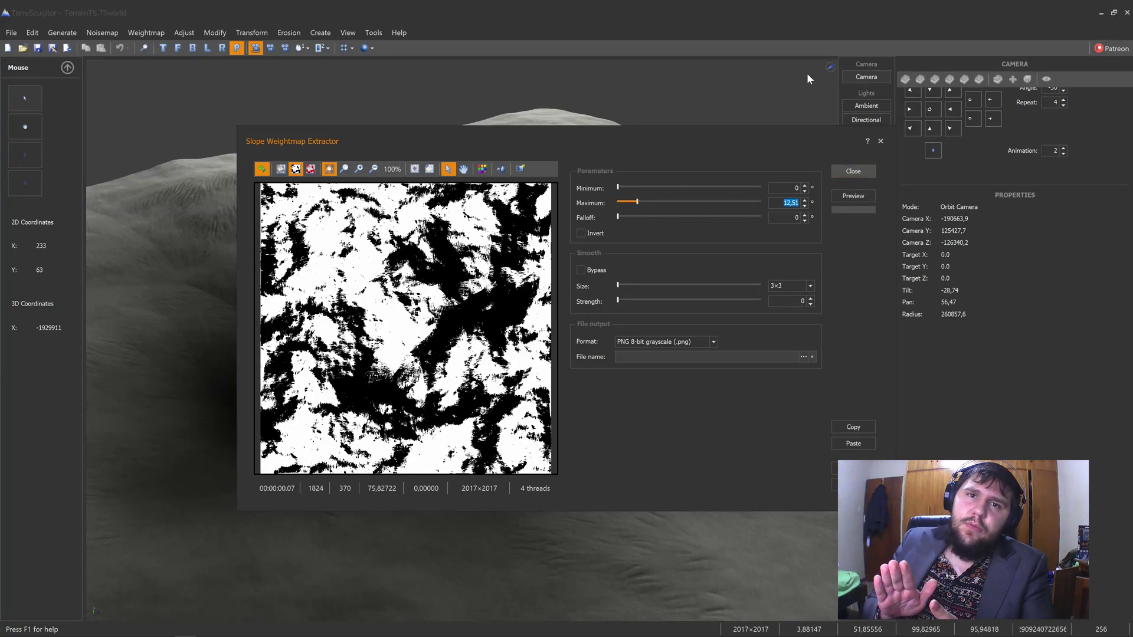
pyautogui.write('15')
pyautogui.press('Return')
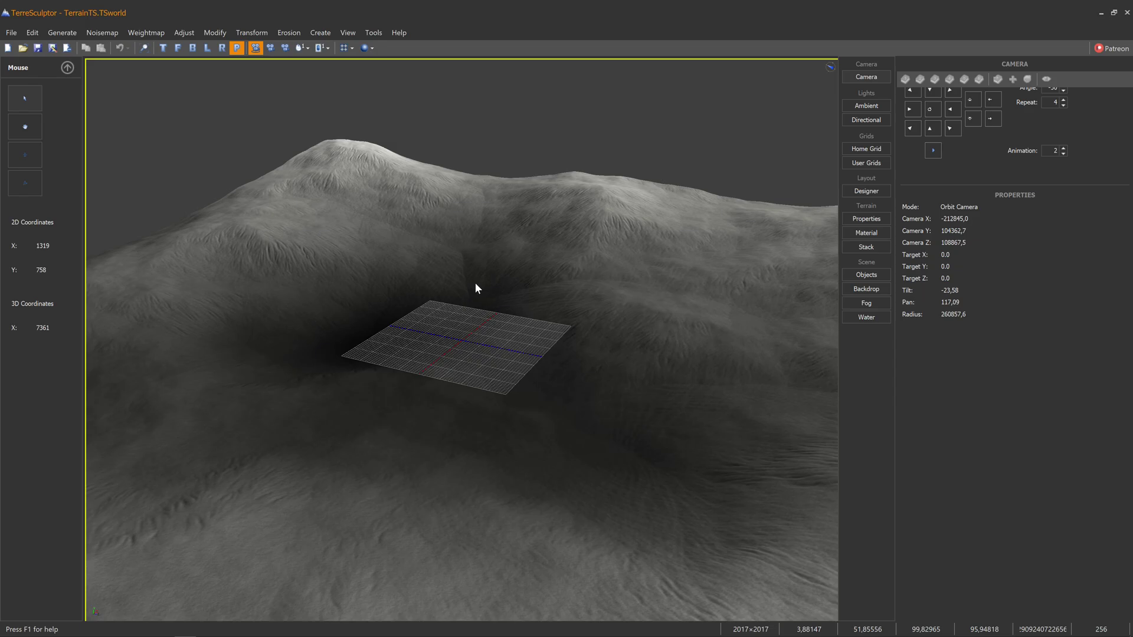
# Step: Examine the terrain's peaks and slopes from several angles and distances
pyautogui.moveTo(489, 281); pyautogui.dragTo(461, 348)
pyautogui.scroll(-4, 525, 283)
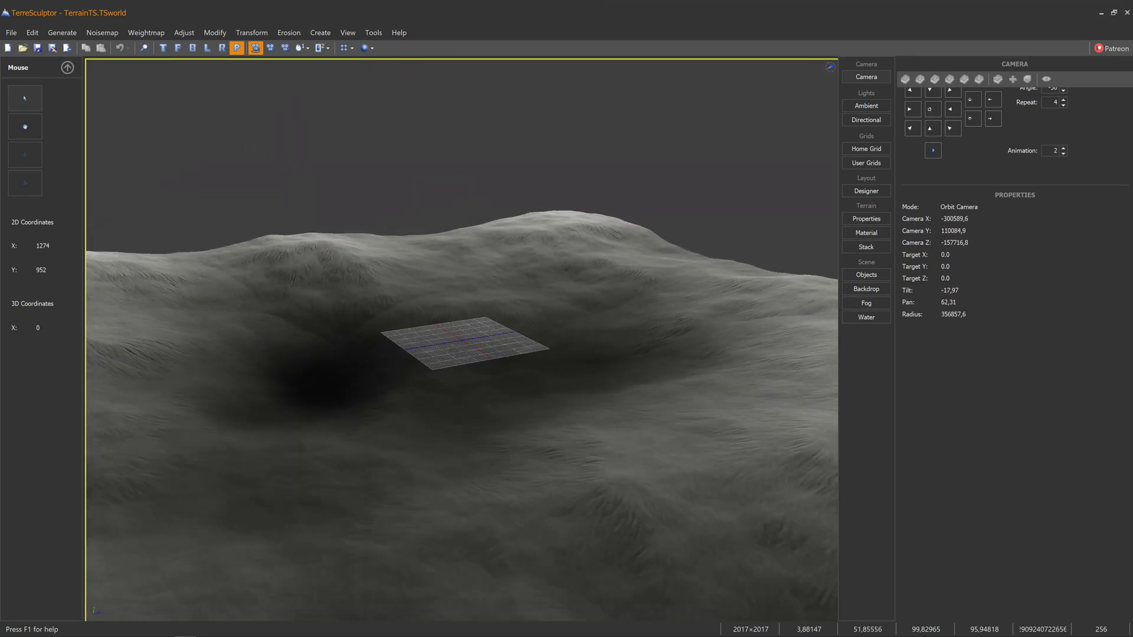
pyautogui.scroll(6, 581, 382)
pyautogui.moveTo(580, 383); pyautogui.dragTo(299, 501)
pyautogui.scroll(-2, 461, 340)
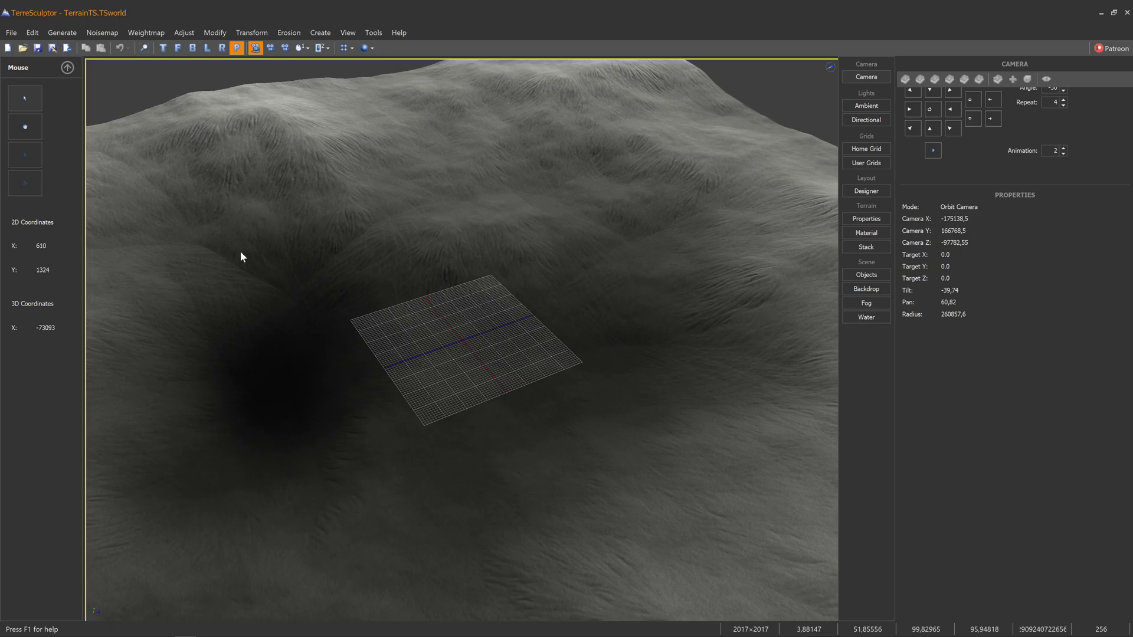
pyautogui.moveTo(375, 255); pyautogui.dragTo(426, 125)
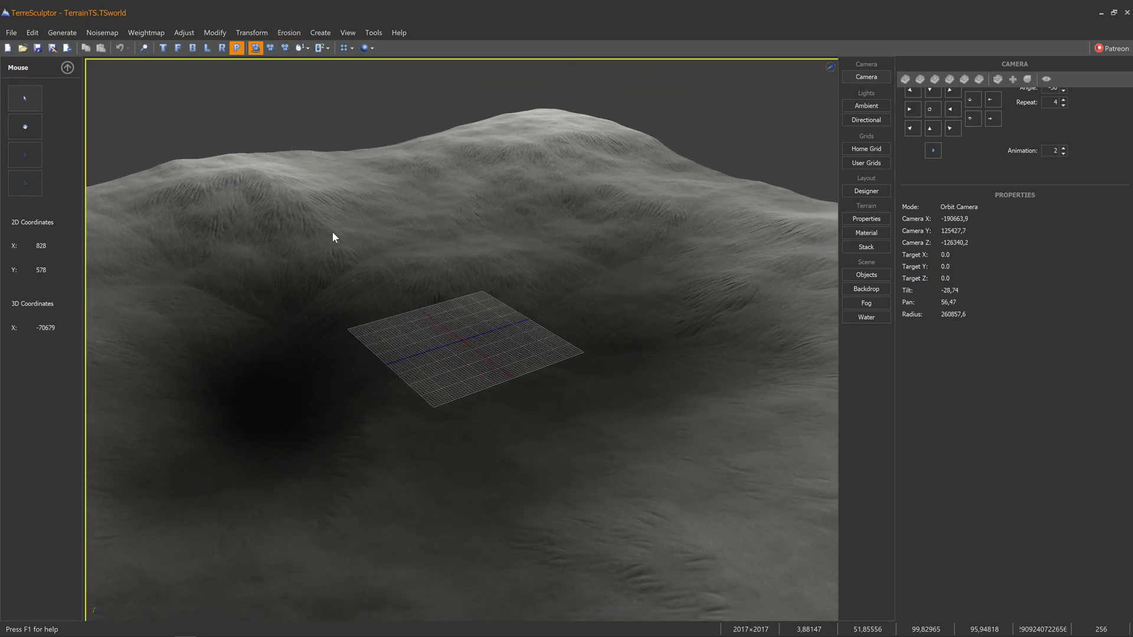
# Step: Open the Composite weightmap extractor to view its options and close it without changes
pyautogui.click(160, 33)
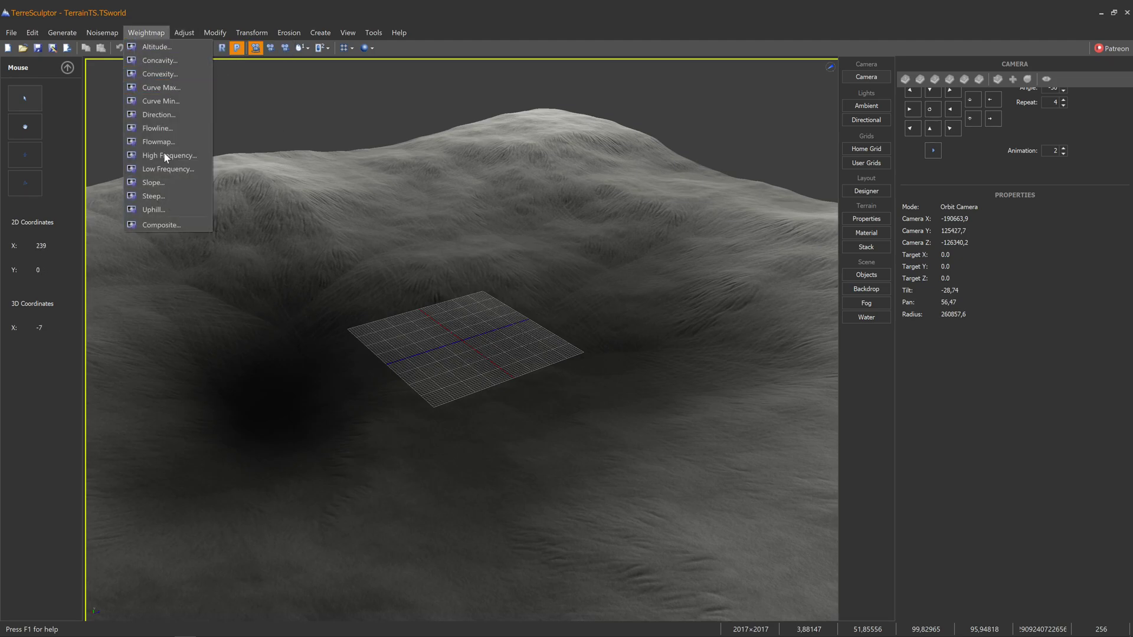
pyautogui.click(166, 224)
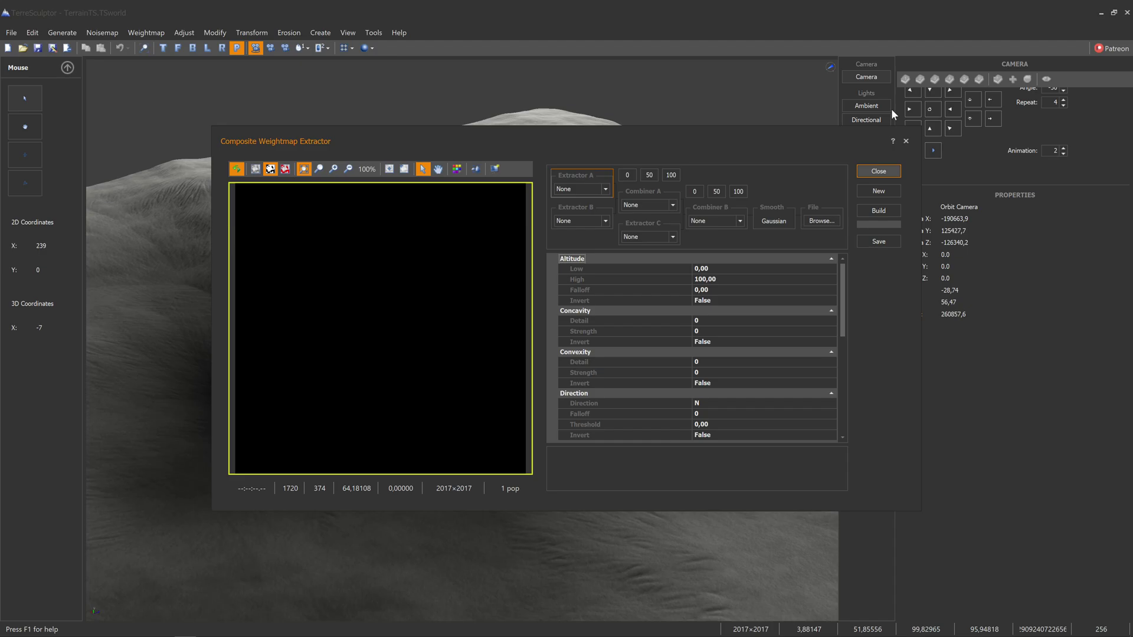
pyautogui.click(906, 141)
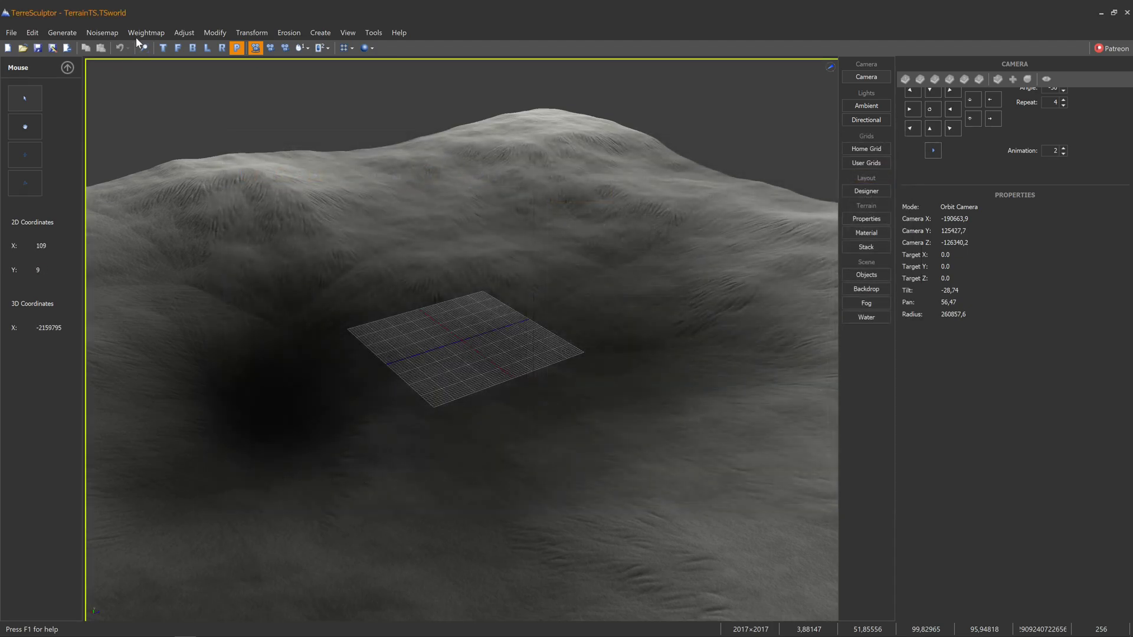
# Step: Extract a slope weightmap with a maximum of 20 degrees and move the dialog aside to compare it with the terrain
pyautogui.click(139, 33)
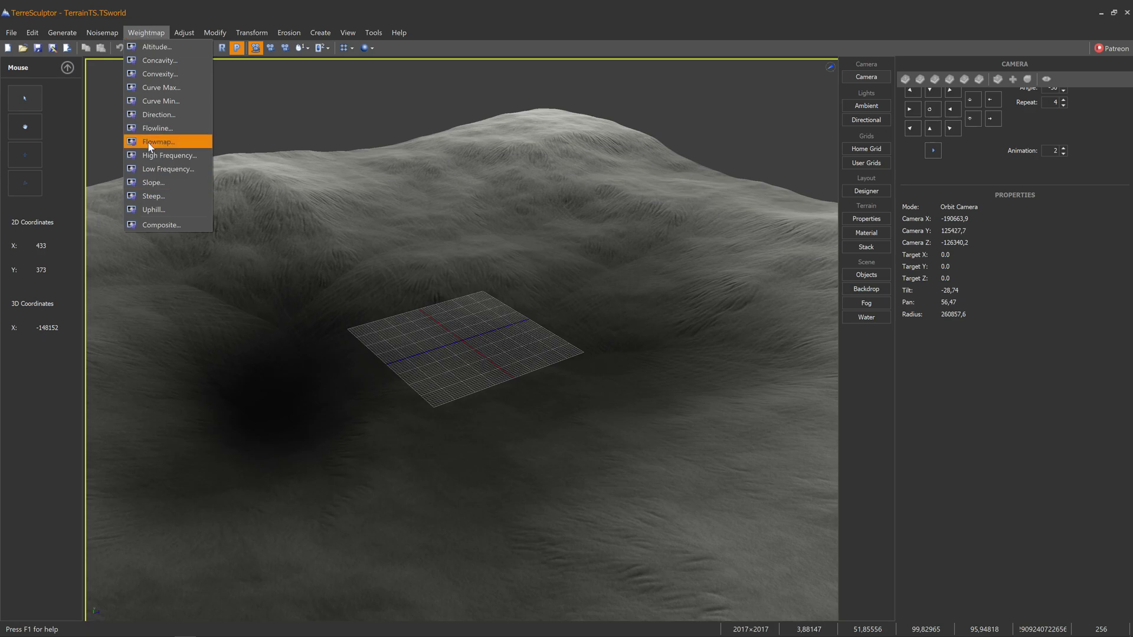
pyautogui.click(154, 182)
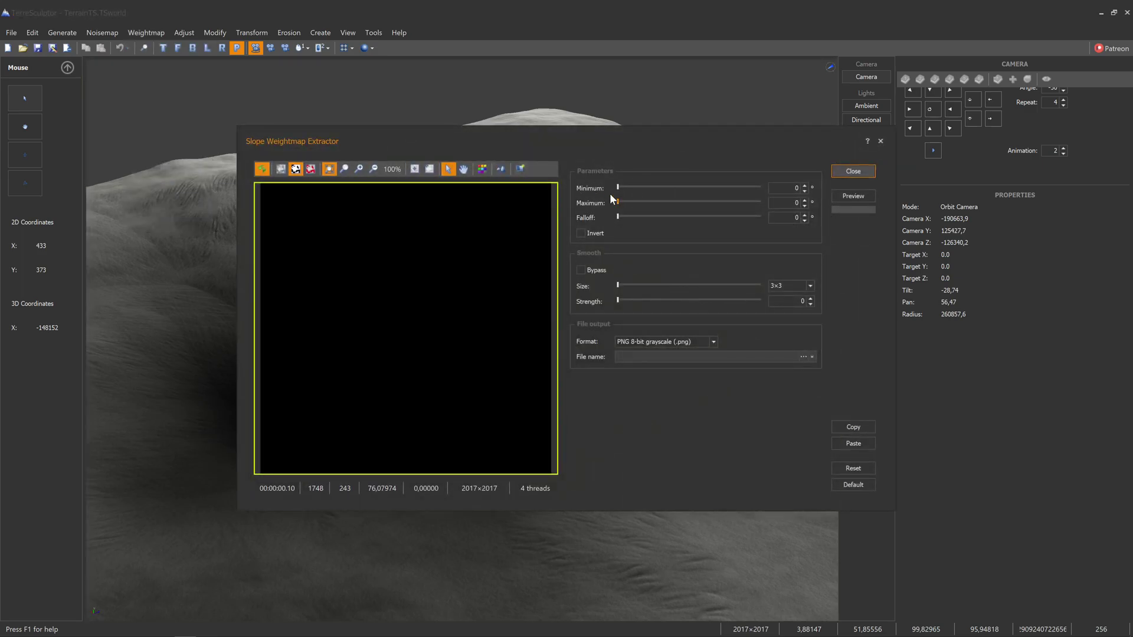
pyautogui.moveTo(618, 201); pyautogui.dragTo(641, 201)
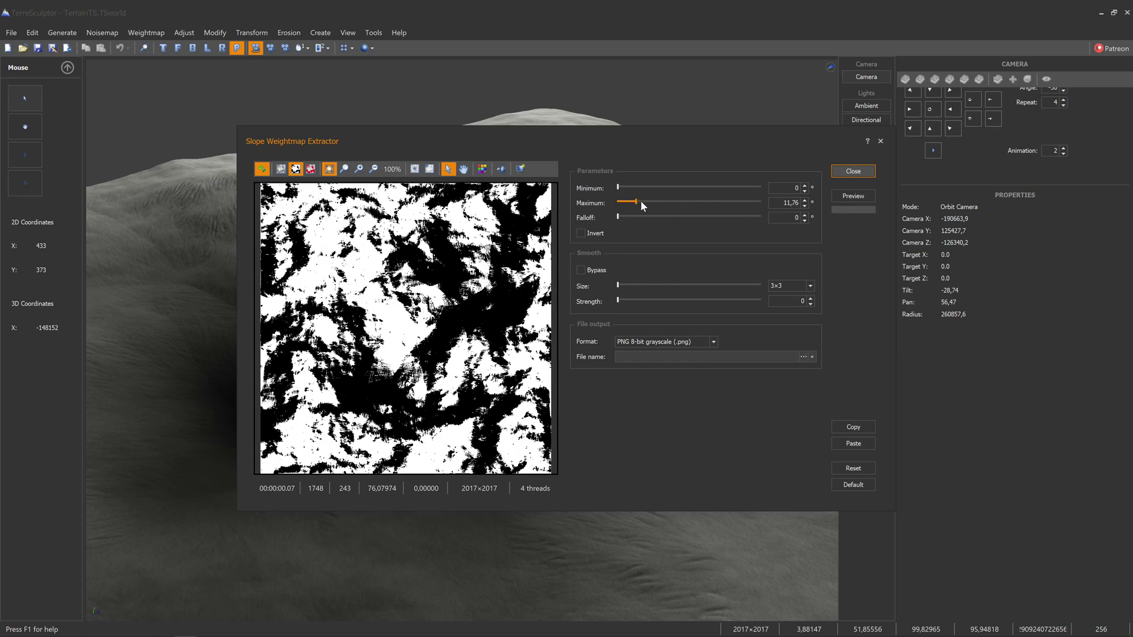
pyautogui.doubleClick(787, 202)
pyautogui.write('20')
pyautogui.press('Return')
pyautogui.moveTo(579, 136); pyautogui.dragTo(871, 155)
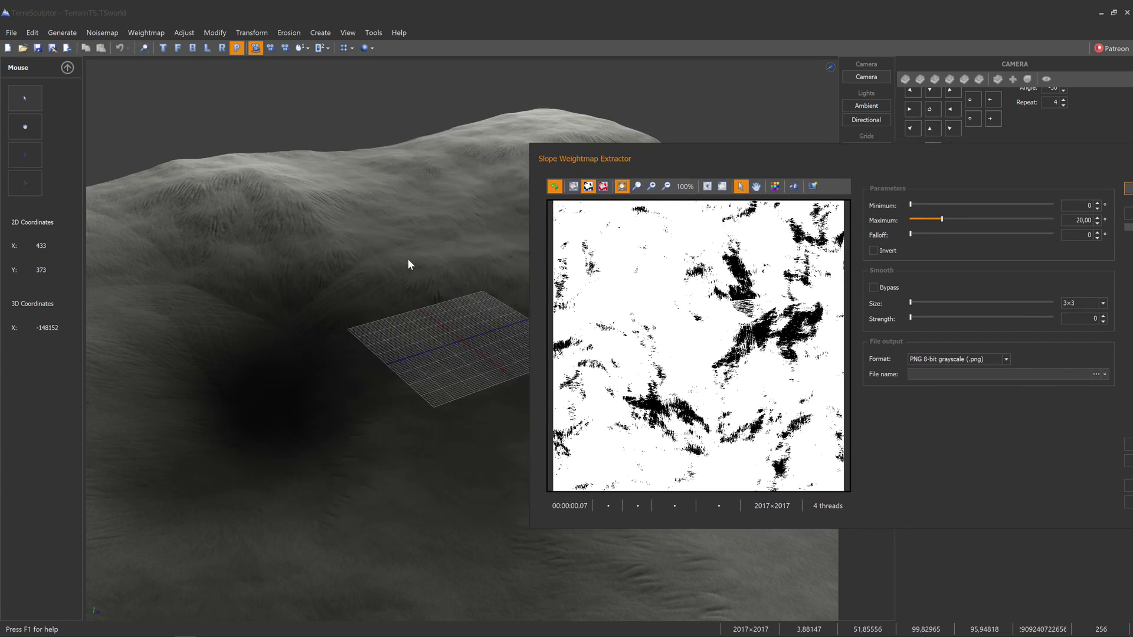
# Step: Lower the maximum slope to 10 degrees, request a new preview and close the extractor
pyautogui.moveTo(944, 220); pyautogui.dragTo(933, 221)
pyautogui.moveTo(1089, 220); pyautogui.dragTo(1097, 222)
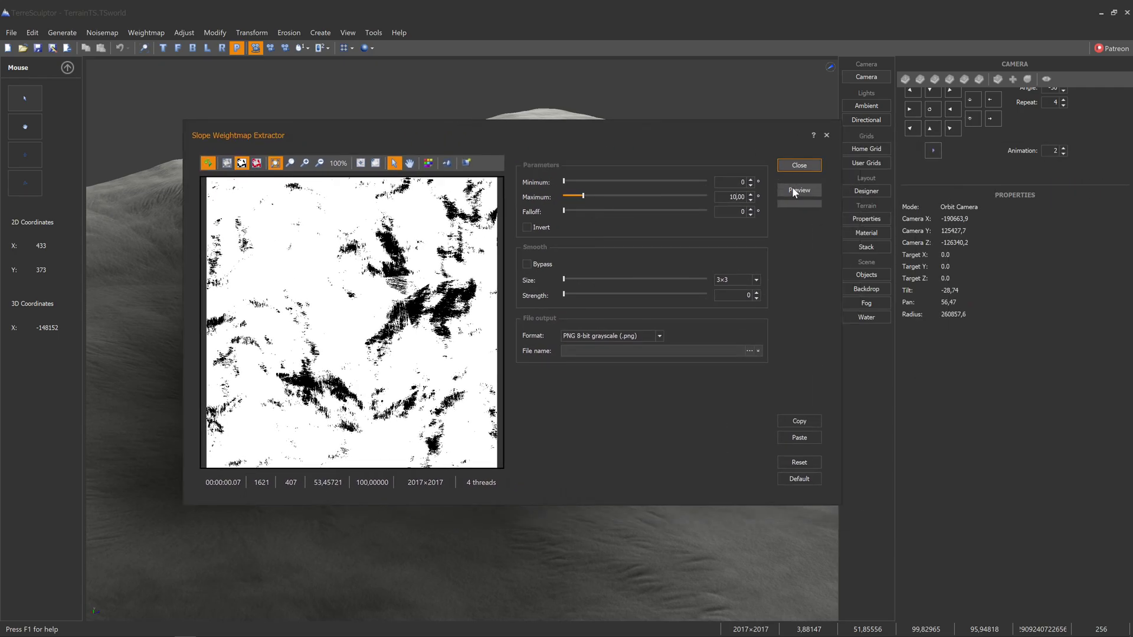
pyautogui.click(794, 190)
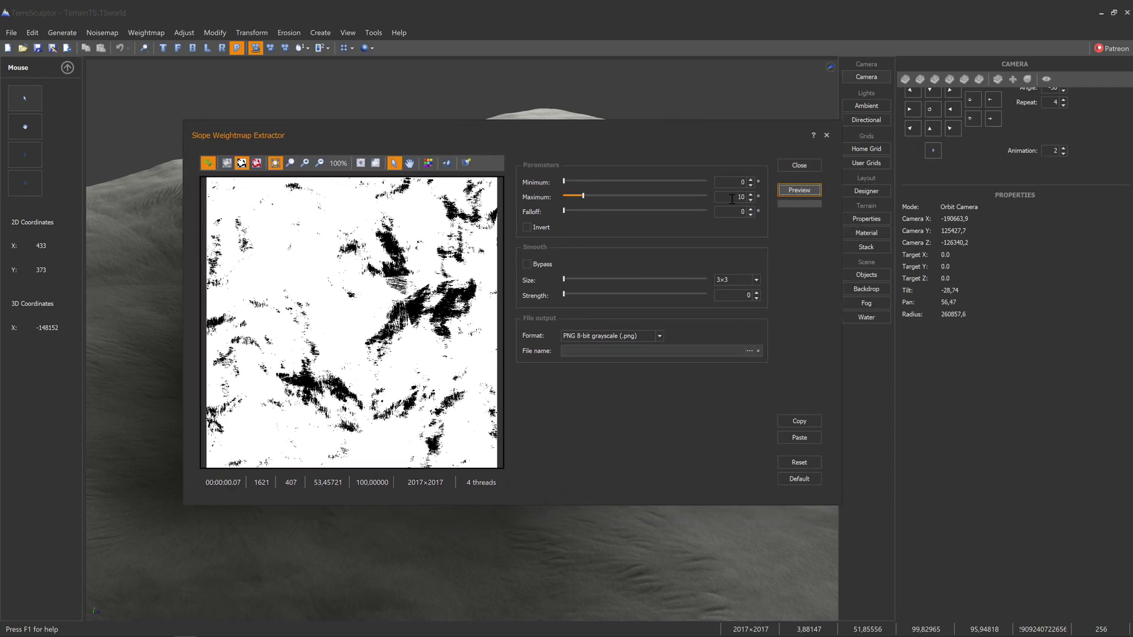
pyautogui.moveTo(731, 199); pyautogui.dragTo(787, 200)
pyautogui.press('Return')
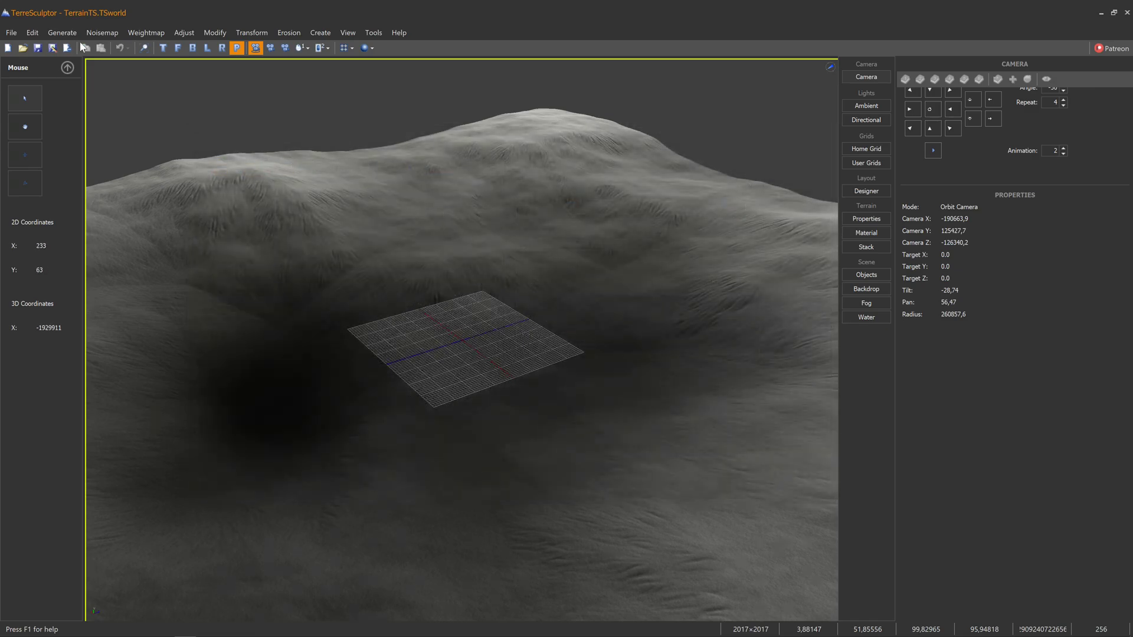
# Step: Return to the Slope weightmap extractor and set its maximum slope to 15 degrees
pyautogui.click(147, 33)
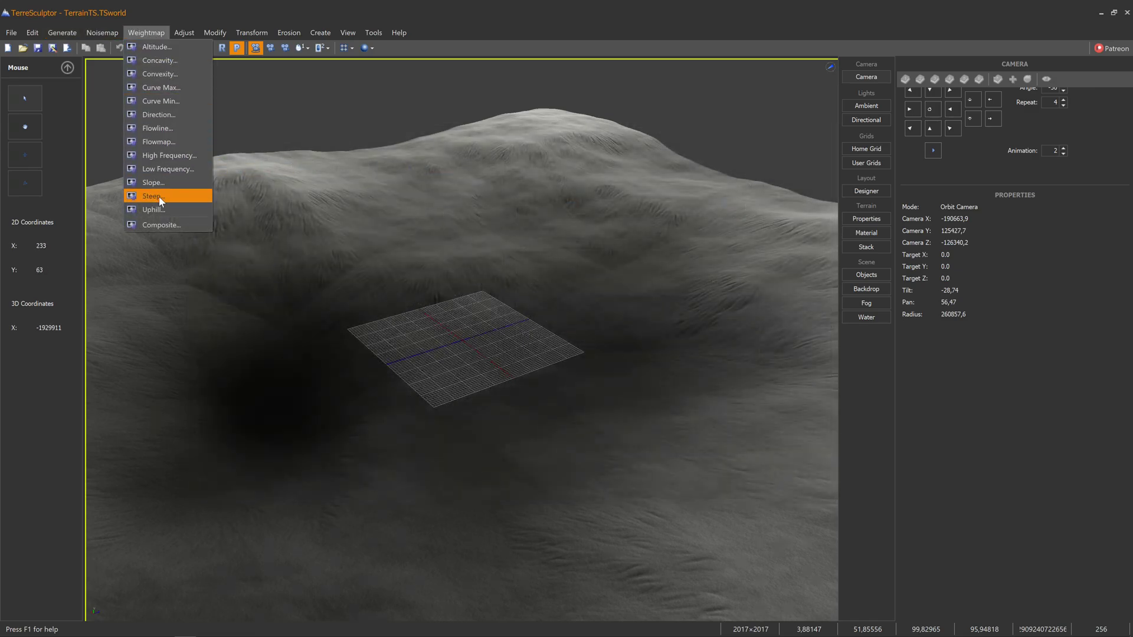
pyautogui.click(147, 183)
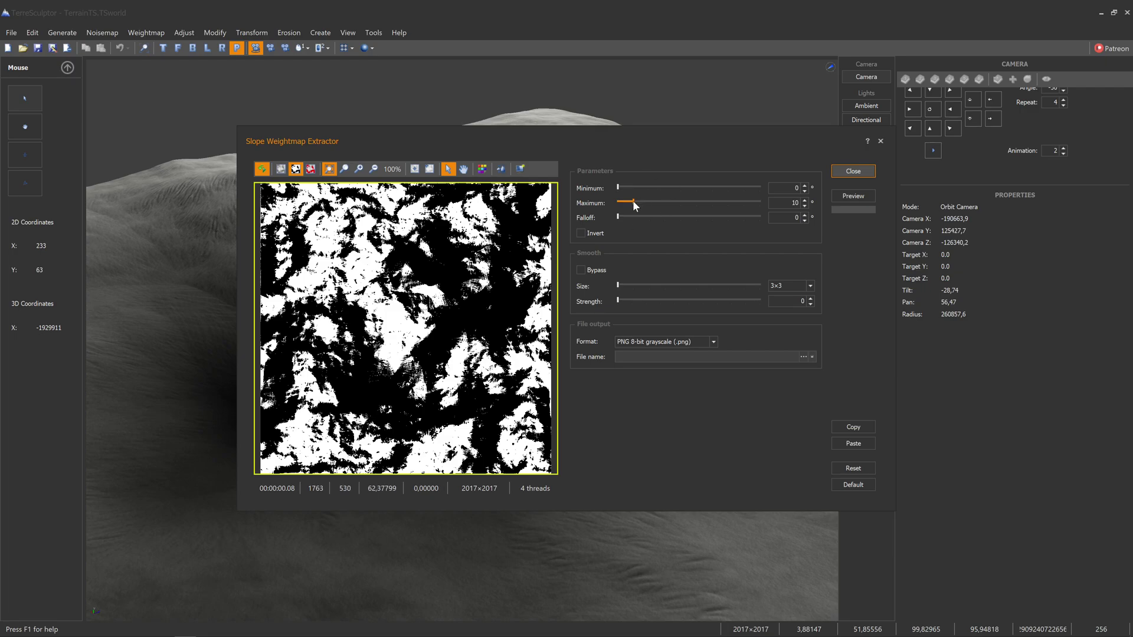
pyautogui.moveTo(633, 201)
pyautogui.mouseDown()
pyautogui.moveTo(654, 202)
pyautogui.moveTo(616, 204)
pyautogui.moveTo(636, 204)
pyautogui.mouseUp()
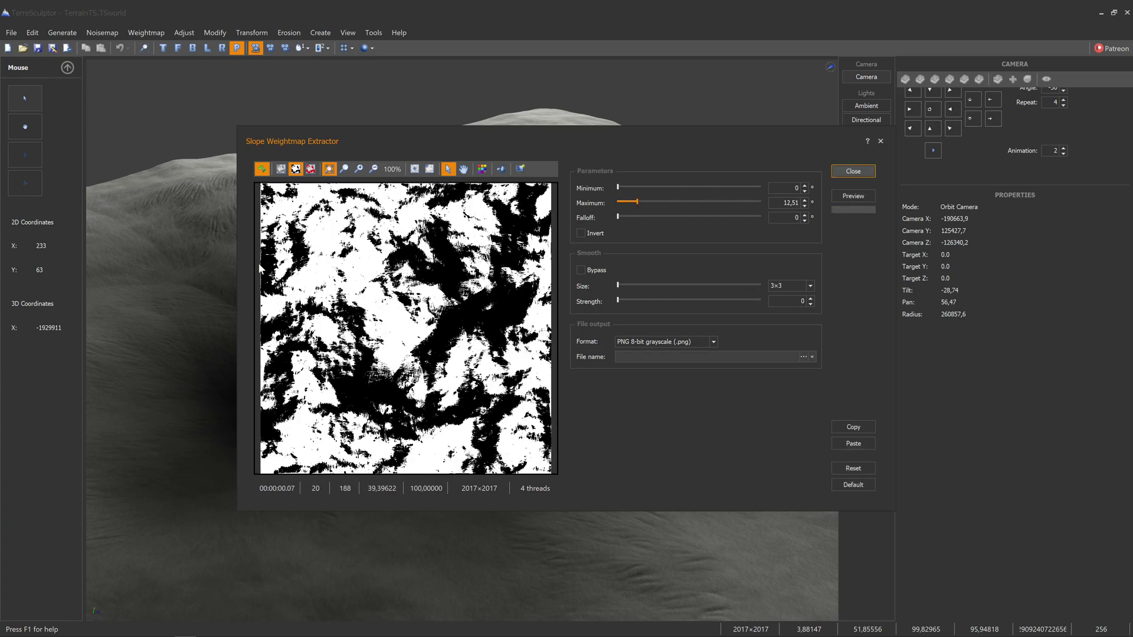
pyautogui.doubleClick(786, 202)
pyautogui.write('15')
pyautogui.press('Return')
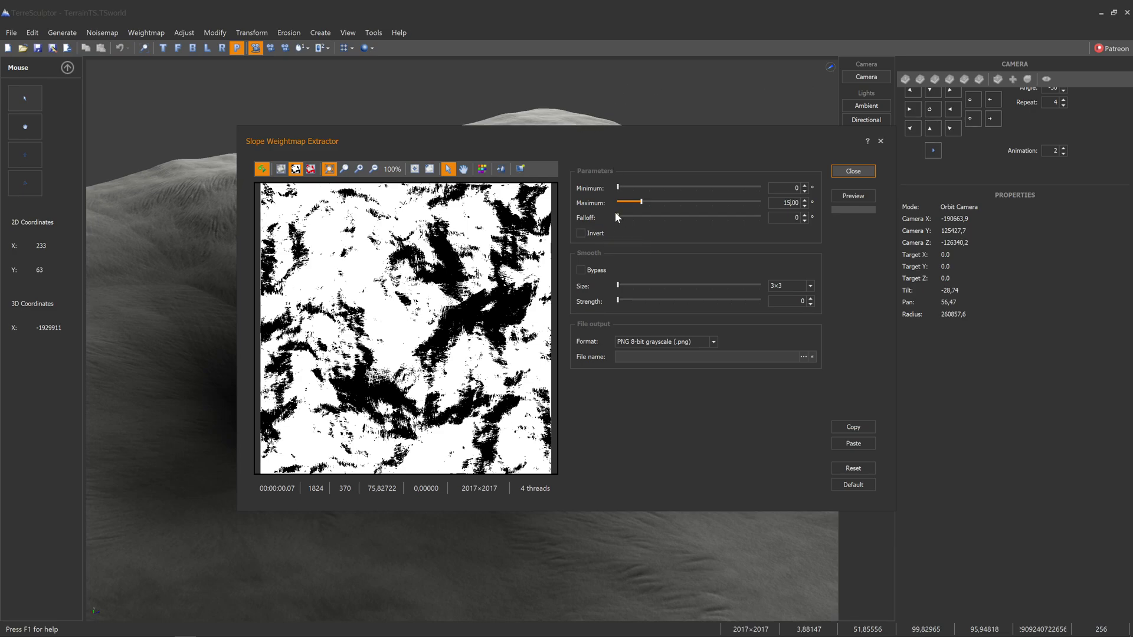
# Step: Set the slope weightmap's falloff to 10 degrees
pyautogui.moveTo(618, 215)
pyautogui.mouseDown()
pyautogui.moveTo(642, 217)
pyautogui.moveTo(610, 224)
pyautogui.mouseUp()
pyautogui.moveTo(618, 215); pyautogui.dragTo(632, 215)
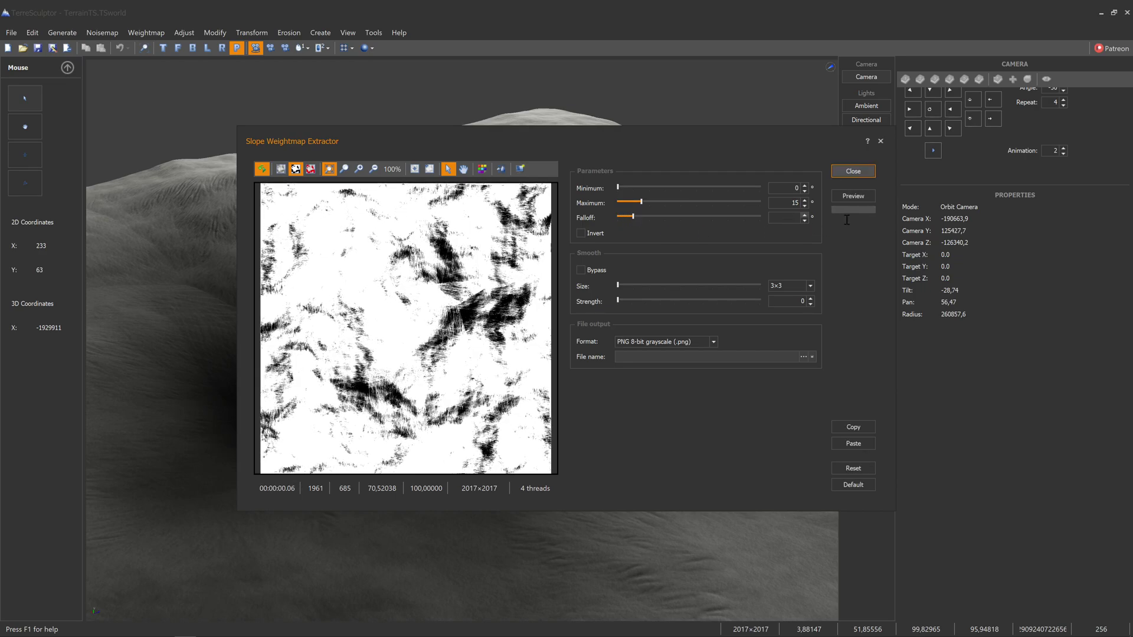
pyautogui.doubleClick(791, 217)
pyautogui.write('10')
pyautogui.click(470, 350)
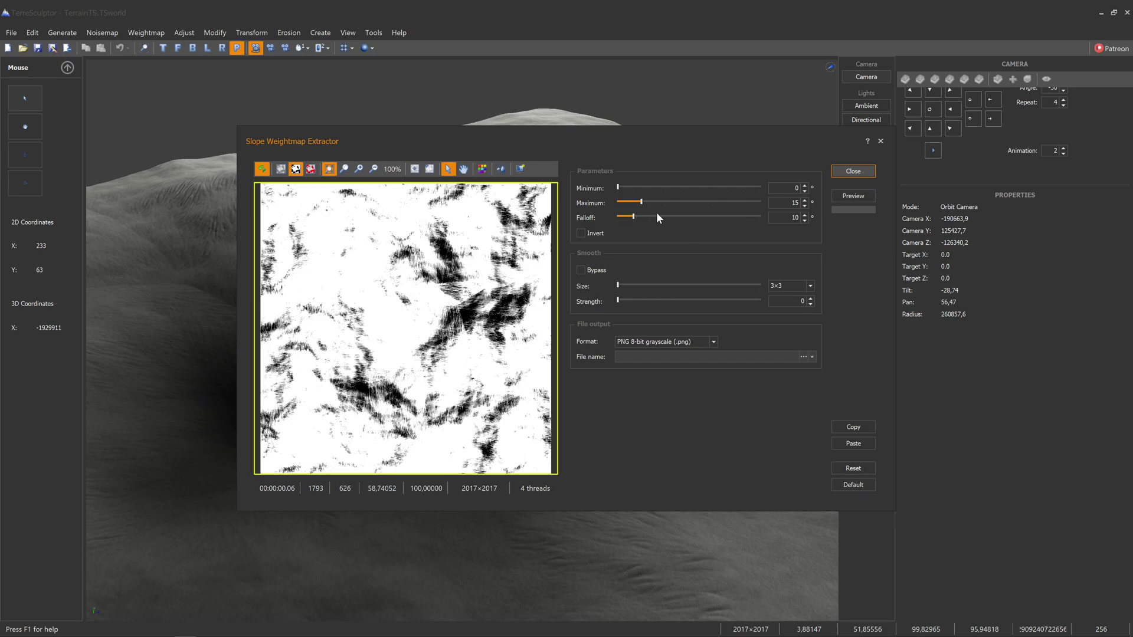
pyautogui.moveTo(635, 217)
pyautogui.mouseDown()
pyautogui.moveTo(669, 216)
pyautogui.moveTo(627, 220)
pyautogui.mouseUp()
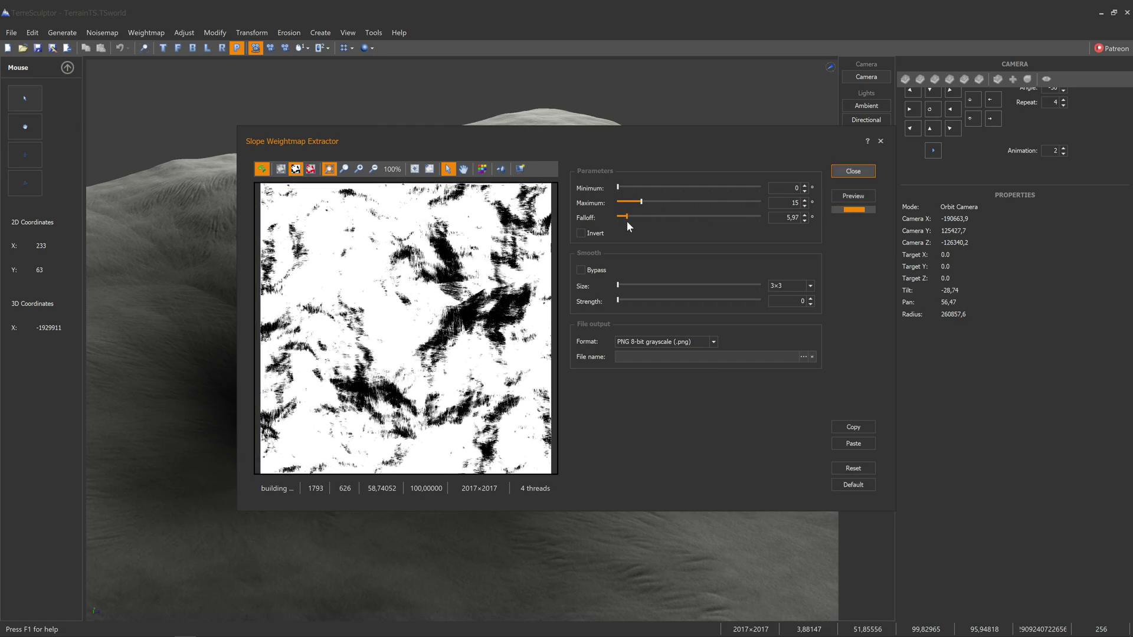
pyautogui.doubleClick(791, 218)
pyautogui.write('10')
pyautogui.press('Return')
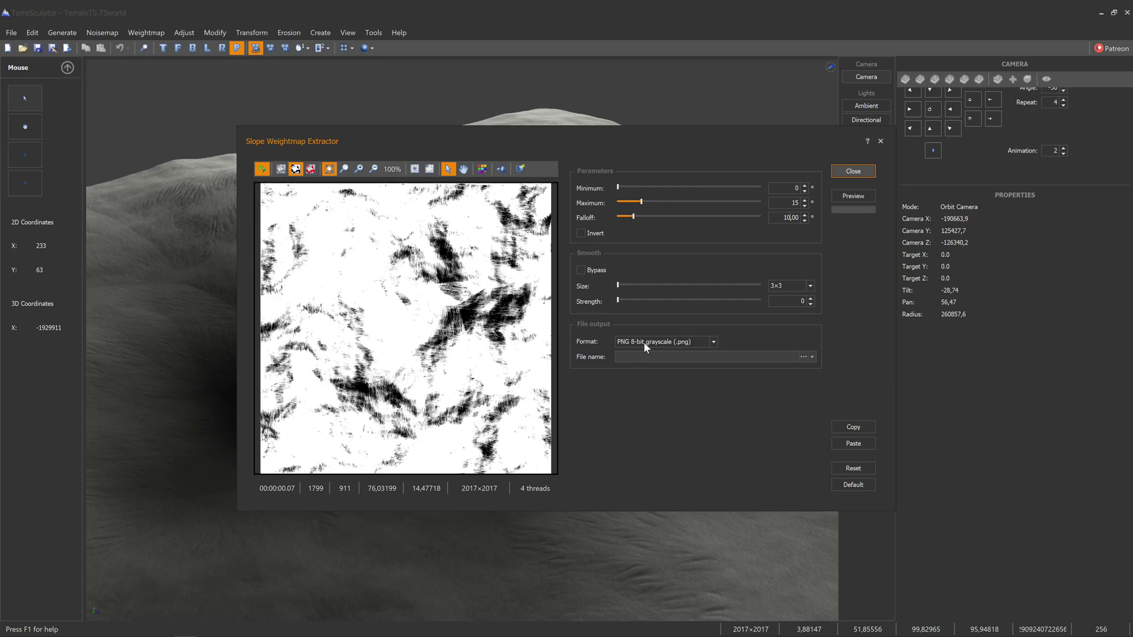
# Step: Save the slope weightmap as an 8-bit grayscale PNG named WM_Slope_0_15_10 in the UE terrain export folder
pyautogui.click(712, 342)
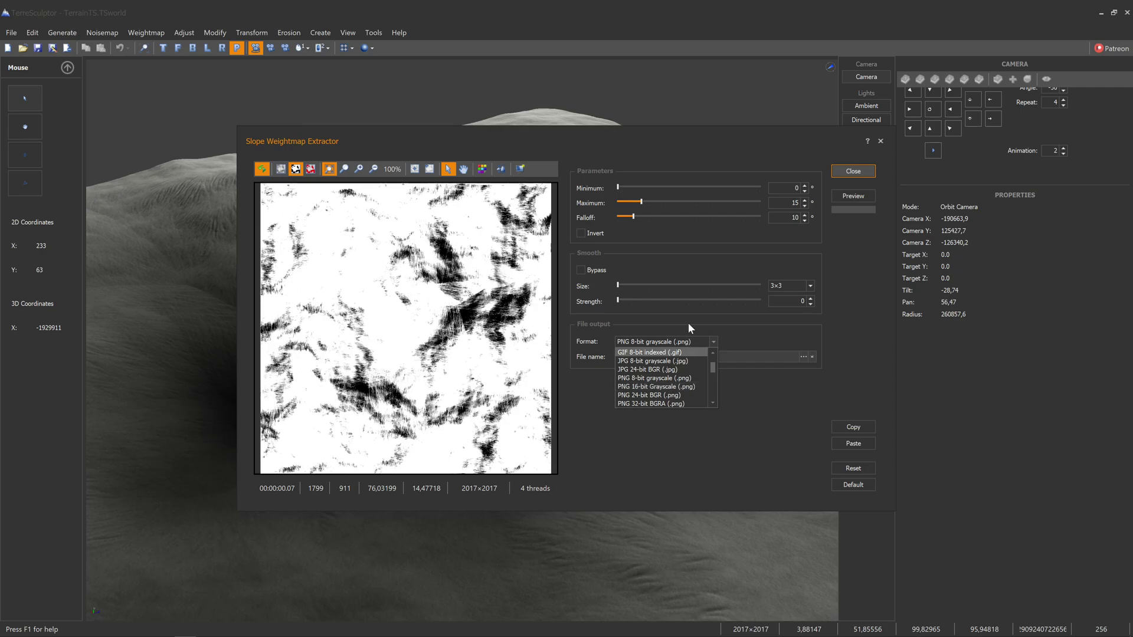
pyautogui.click(710, 330)
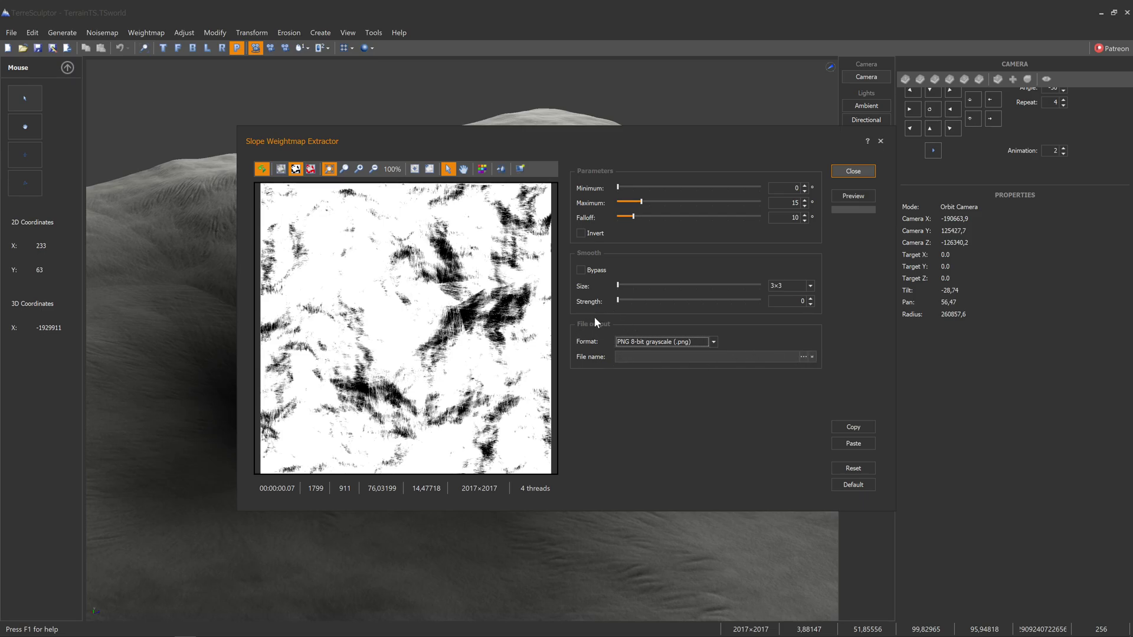
pyautogui.click(801, 357)
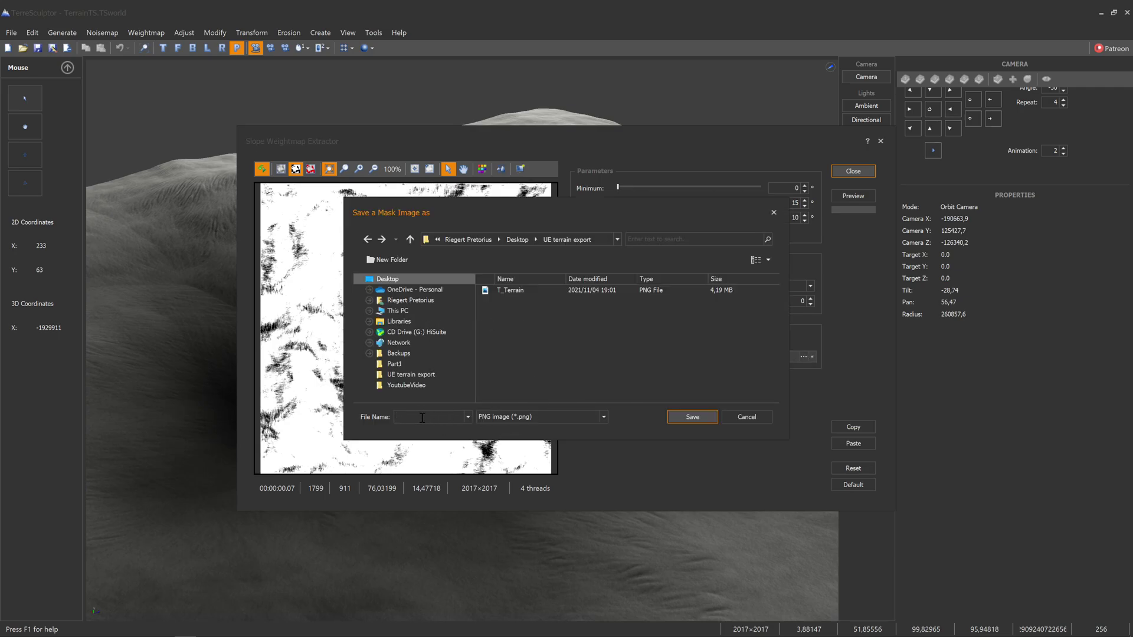
pyautogui.write('WM')
pyautogui.write('_Slope')
pyautogui.write('_15_10')
pyautogui.click(688, 414)
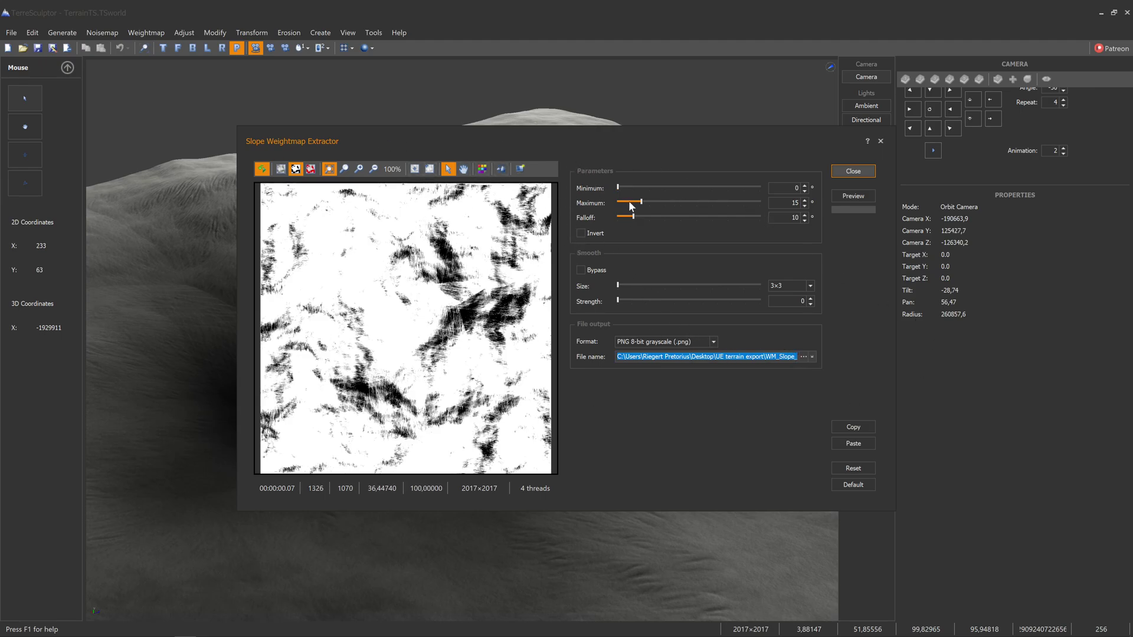
# Step: Set the slope weightmap's maximum to 90 degrees and its minimum to 15 degrees
pyautogui.moveTo(635, 203); pyautogui.dragTo(802, 207)
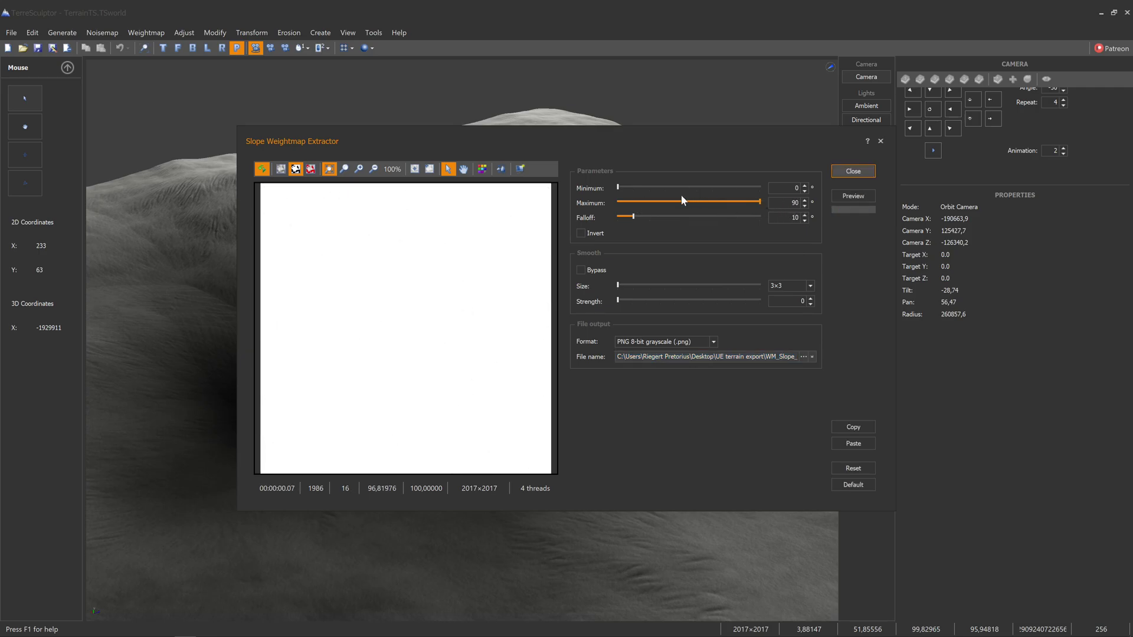
pyautogui.moveTo(618, 187); pyautogui.dragTo(638, 186)
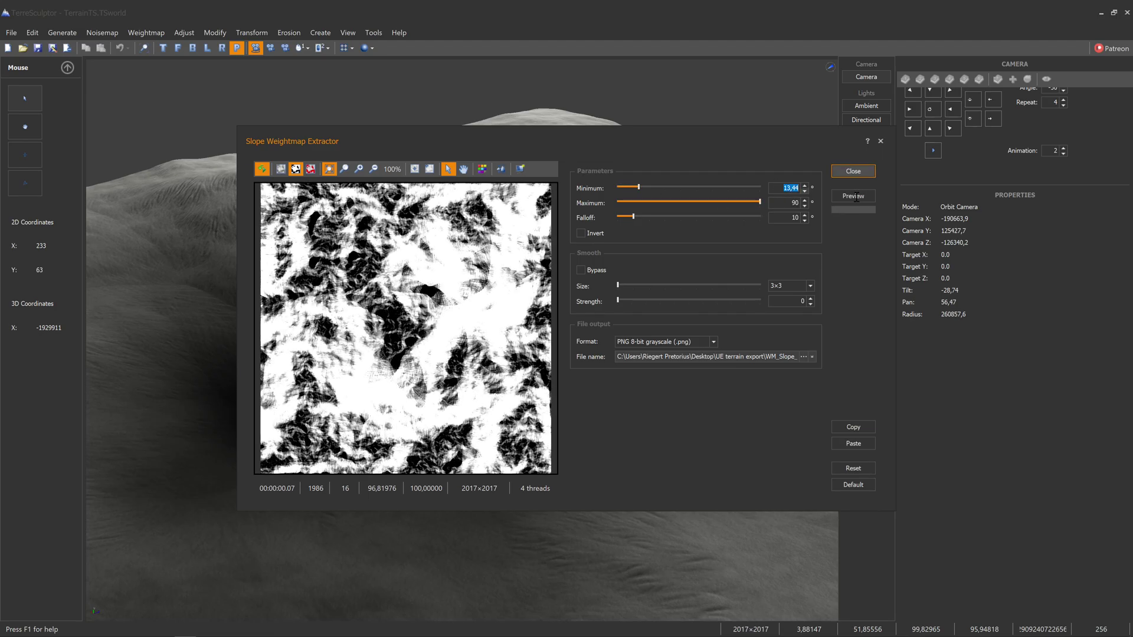
pyautogui.write('00')
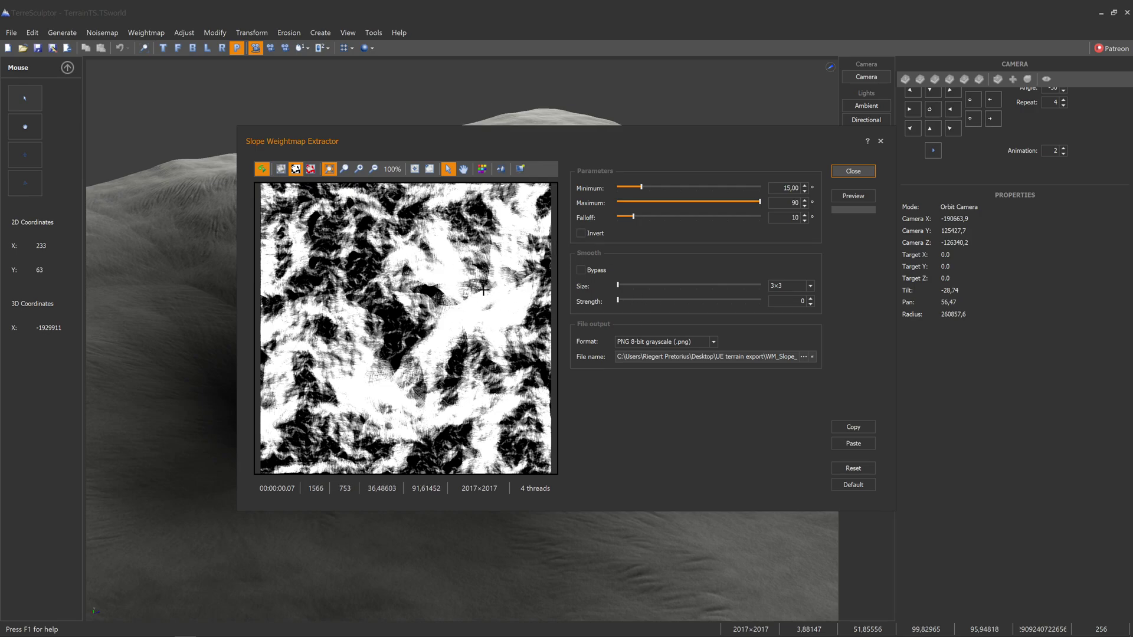
# Step: Try smaller falloff values on the weightmap, return the falloff to 10 degrees and inspect the preview's detail
pyautogui.moveTo(631, 217); pyautogui.dragTo(629, 217)
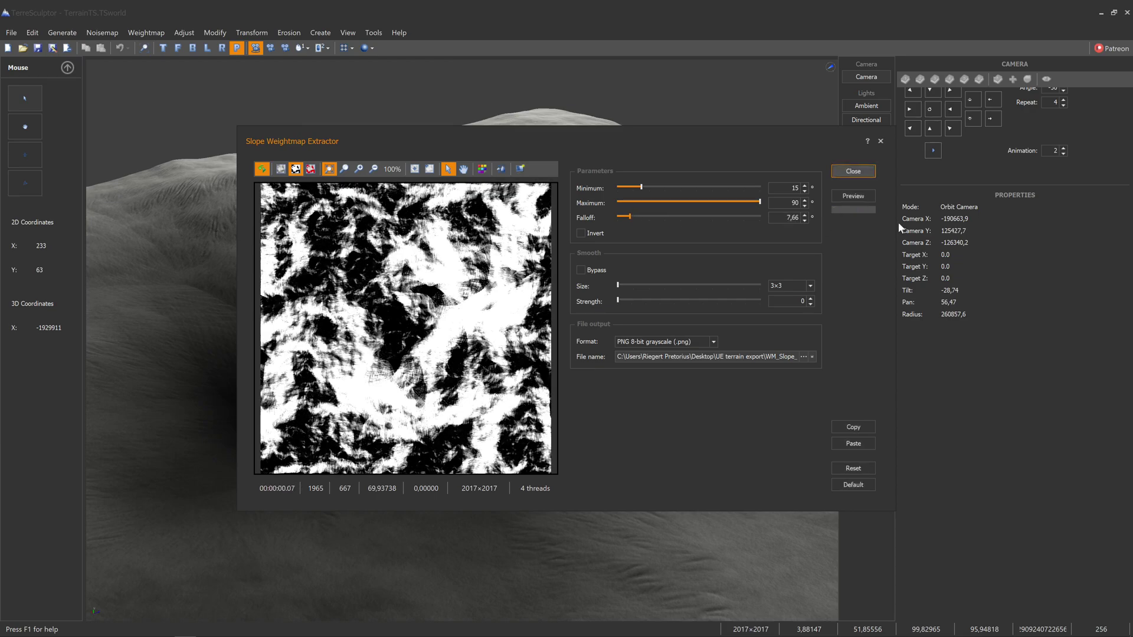
pyautogui.doubleClick(791, 215)
pyautogui.write('5')
pyautogui.press('Return')
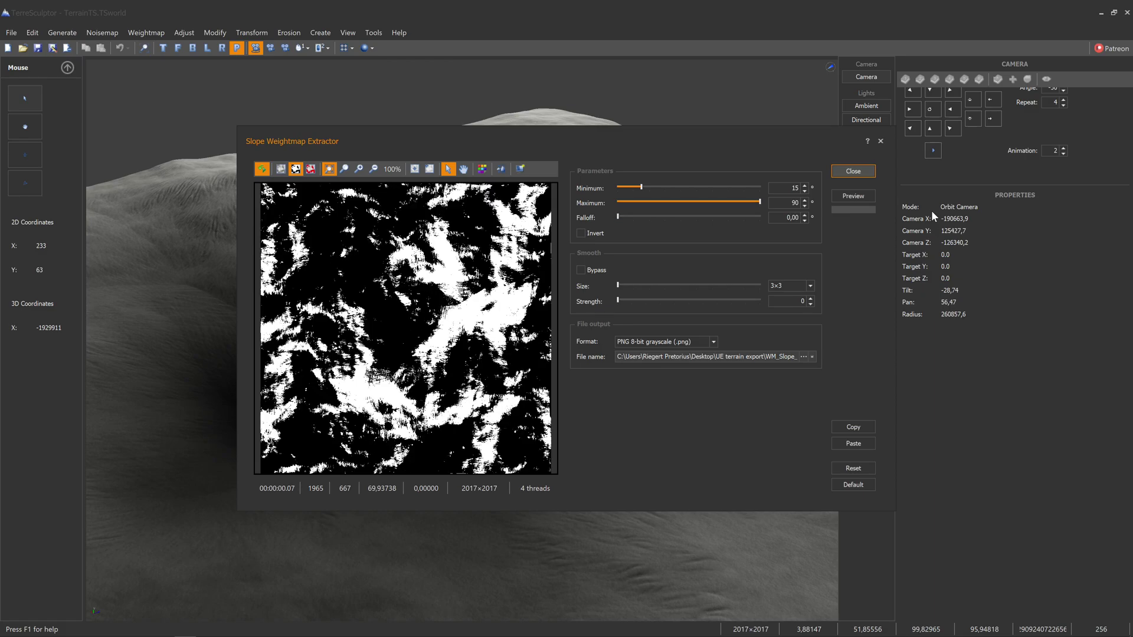
pyautogui.write('1')
pyautogui.press('Return')
pyautogui.scroll(-1, 426, 263)
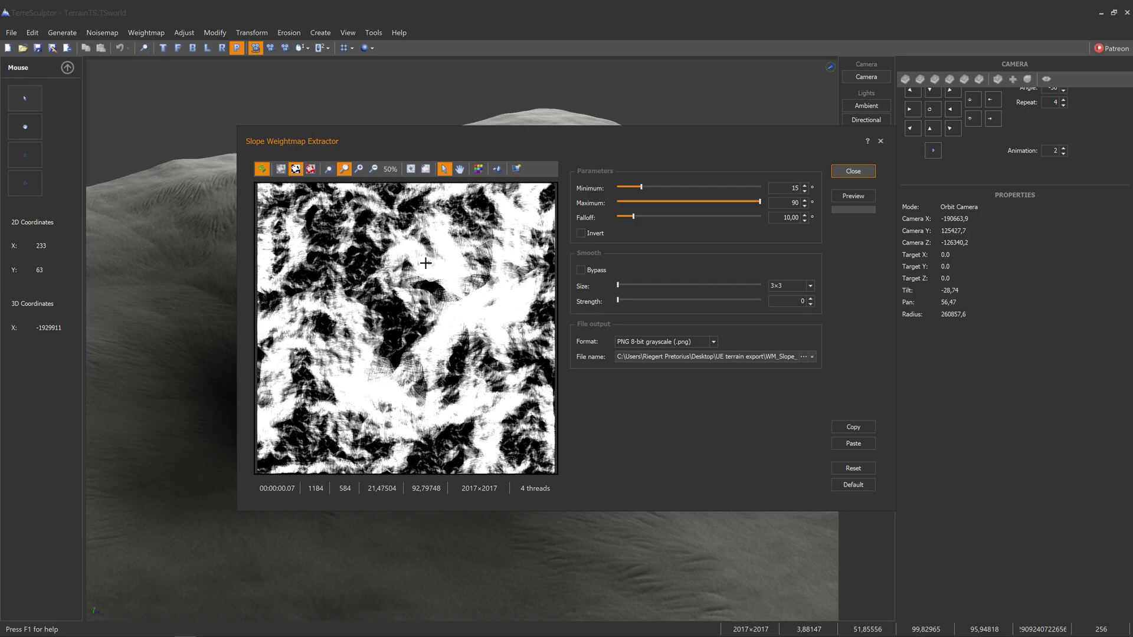
pyautogui.scroll(3, 440, 327)
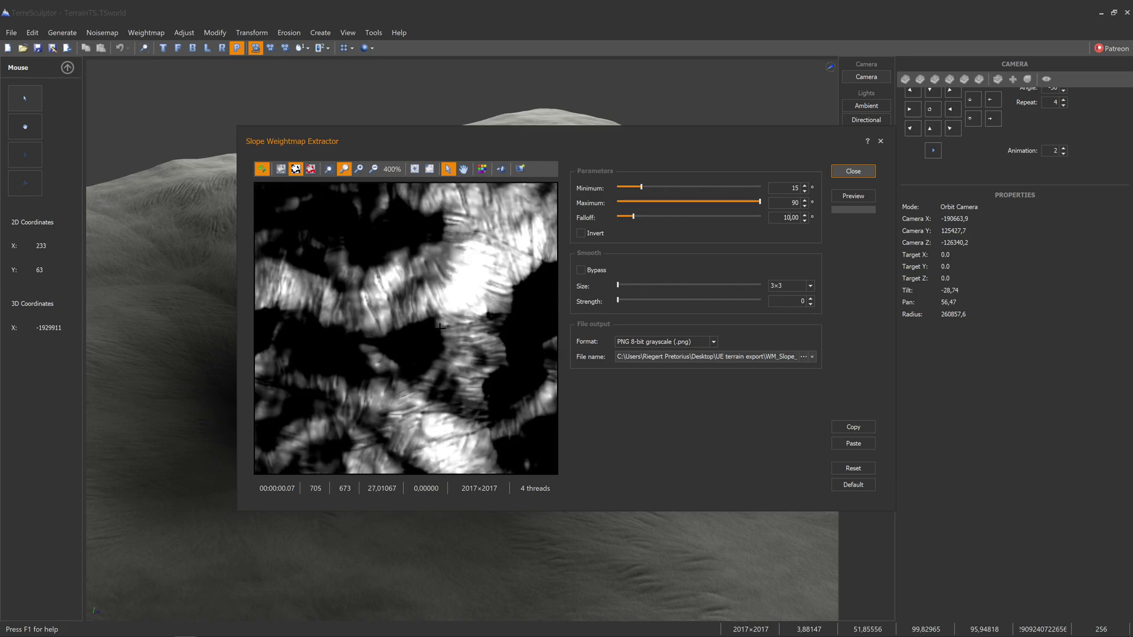
pyautogui.scroll(-5, 440, 327)
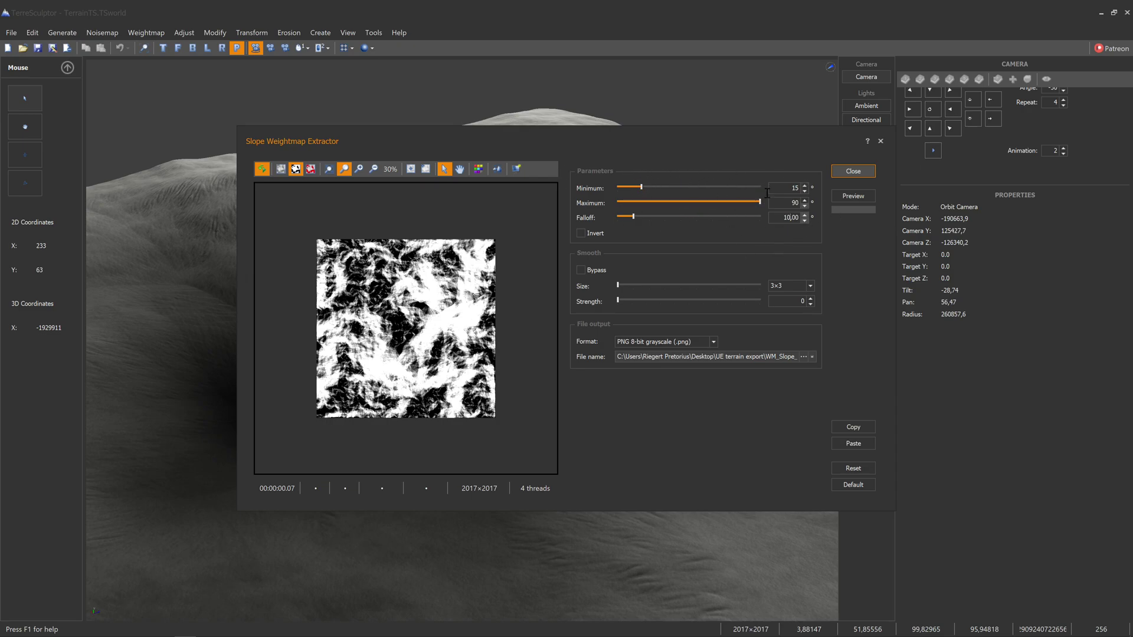
# Step: Save the steep-slope weightmap as WM_Slope_15_90_10 in the UE terrain export folder, basing the name on the existing weightmap file
pyautogui.click(803, 356)
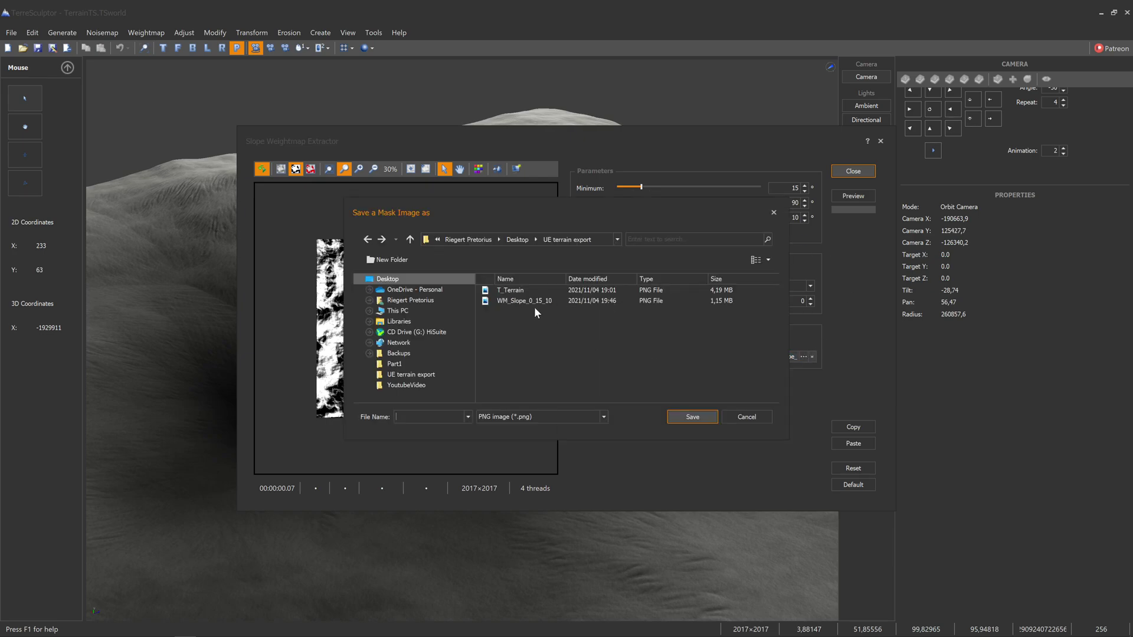
pyautogui.click(534, 301)
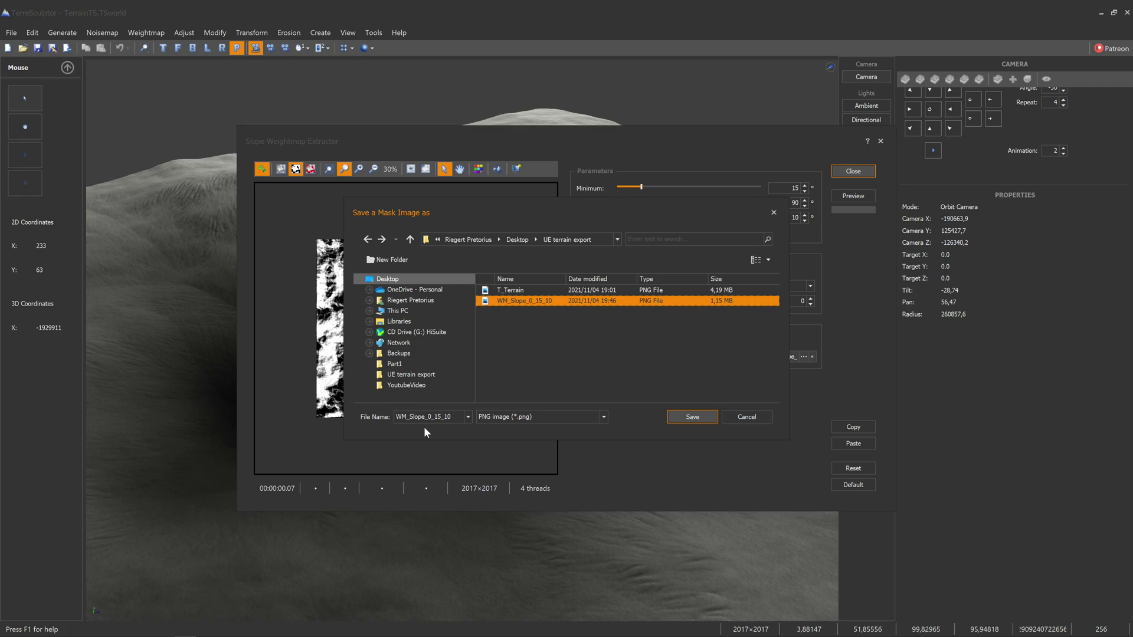
pyautogui.click(437, 417)
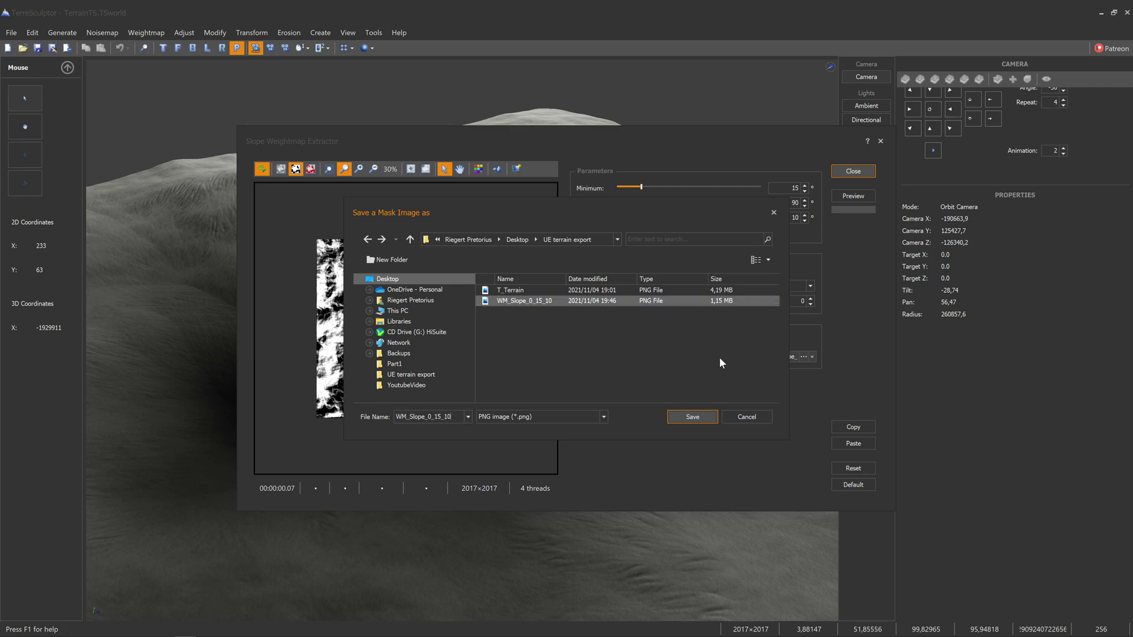
pyautogui.press('BackSpace')
pyautogui.write('15')
pyautogui.press('BackSpace')
pyautogui.write('9')
pyautogui.press('Delete')
pyautogui.write('0')
pyautogui.click(615, 353)
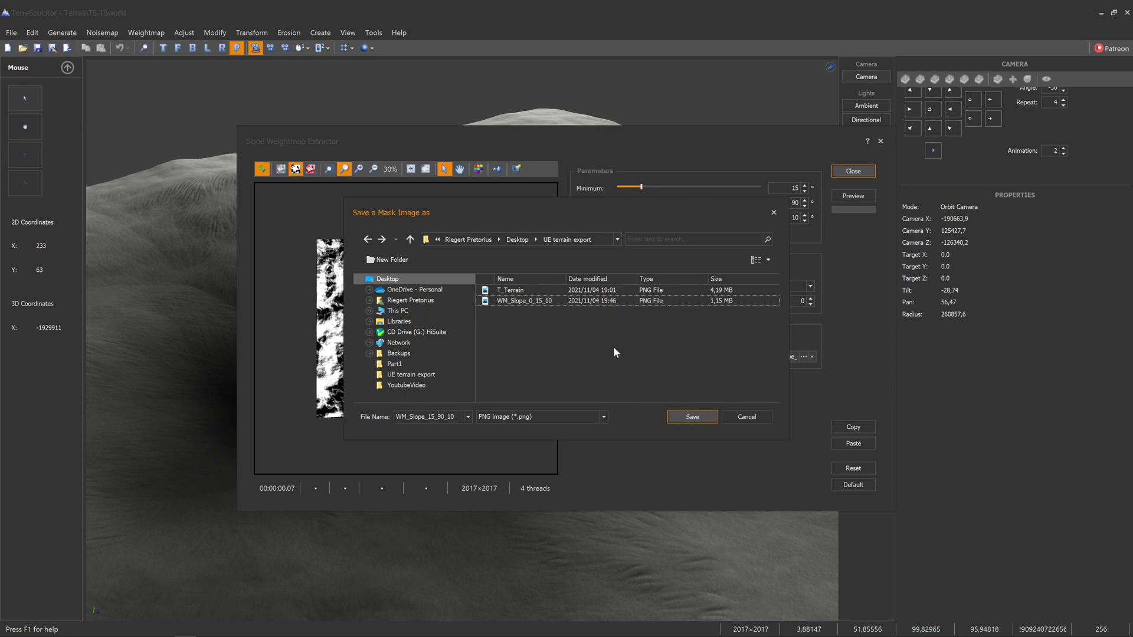
pyautogui.click(704, 420)
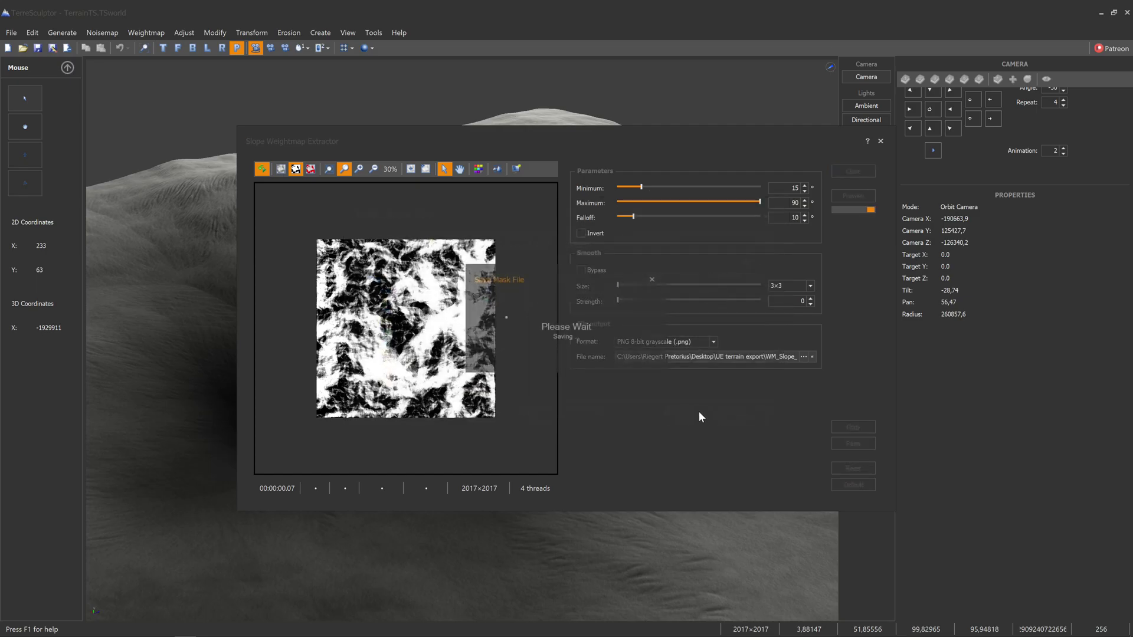
# Step: Close the Slope Weightmap Extractor and save the terrain project
pyautogui.click(881, 141)
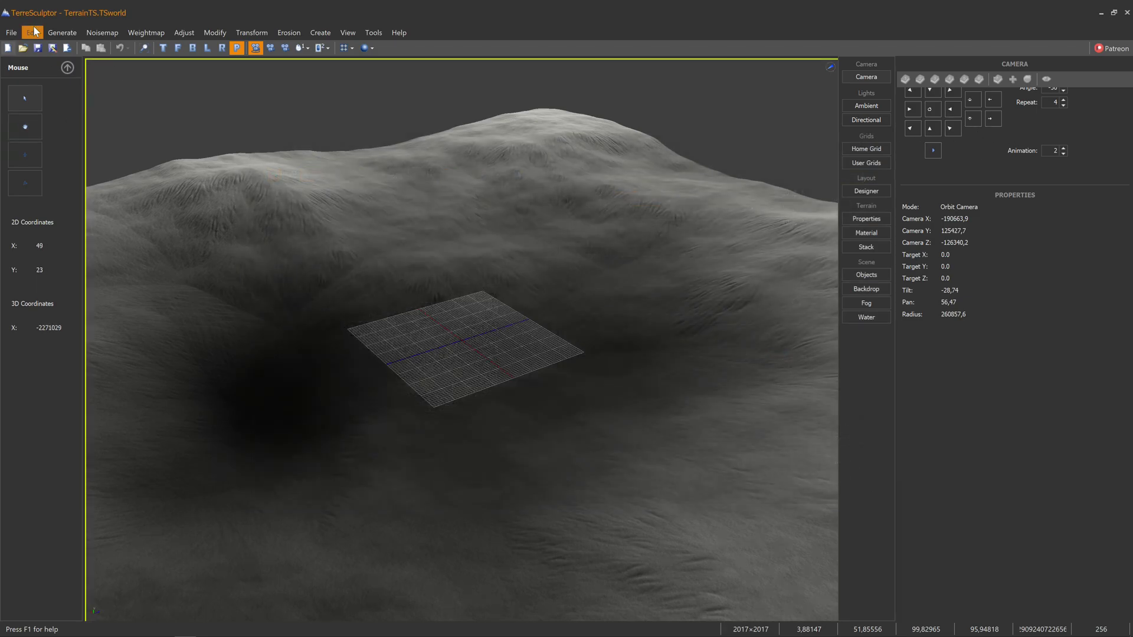
pyautogui.click(11, 32)
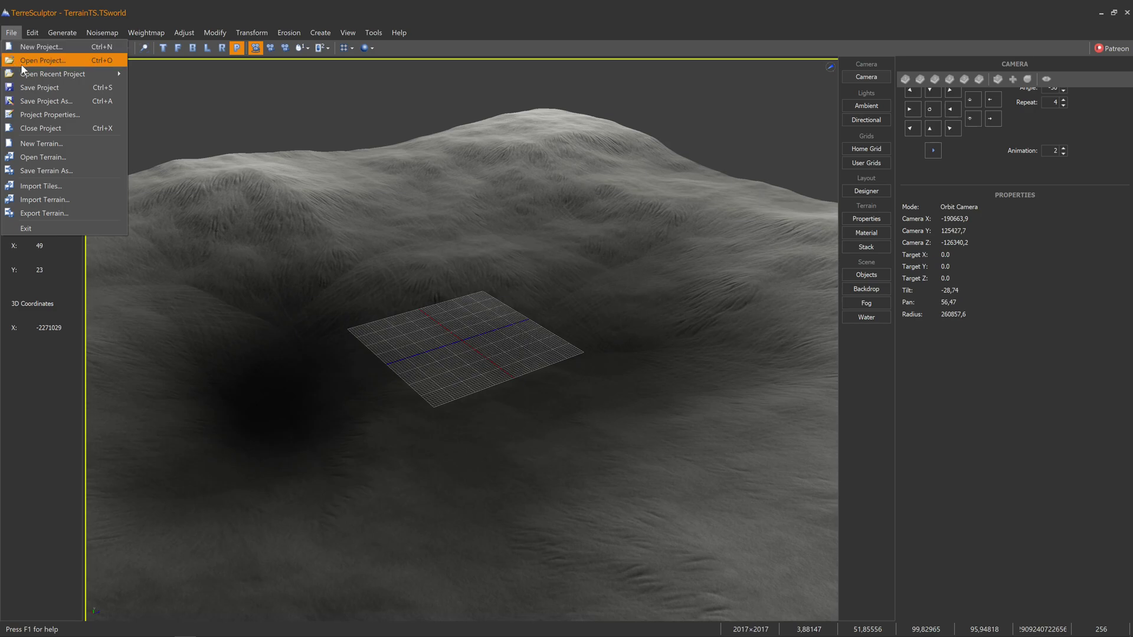
pyautogui.click(45, 88)
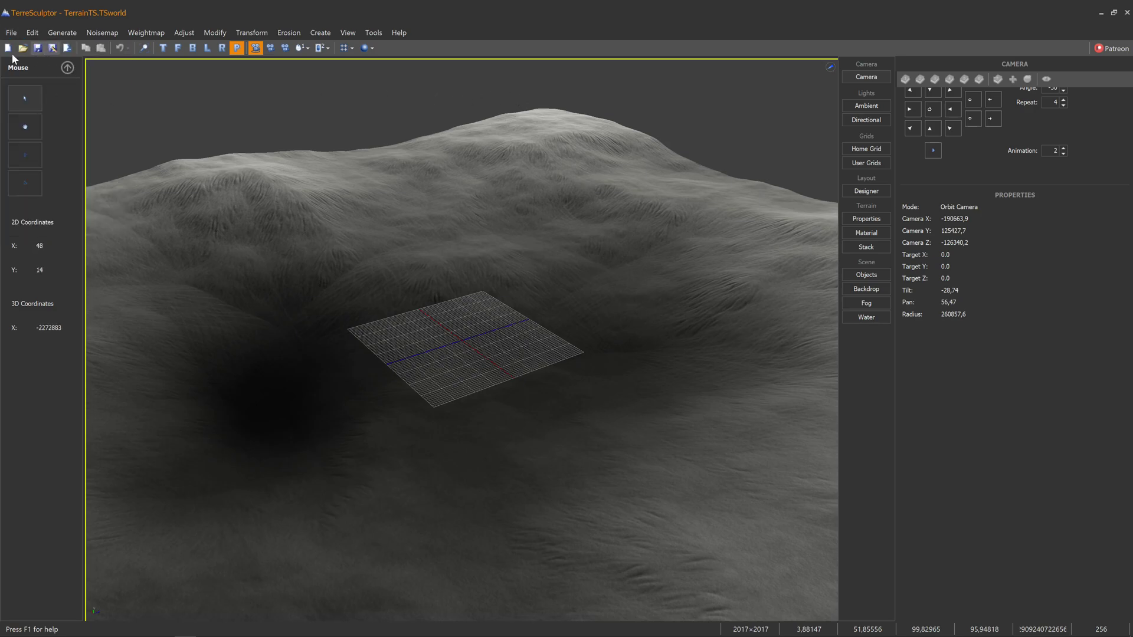
pyautogui.click(11, 33)
pyautogui.moveTo(440, 327)
pyautogui.mouseDown()
pyautogui.moveTo(472, 329)
pyautogui.moveTo(459, 351)
pyautogui.moveTo(431, 289)
pyautogui.moveTo(450, 322)
pyautogui.mouseUp()
pyautogui.scroll(-6, 462, 340)
pyautogui.scroll(4, 448, 330)
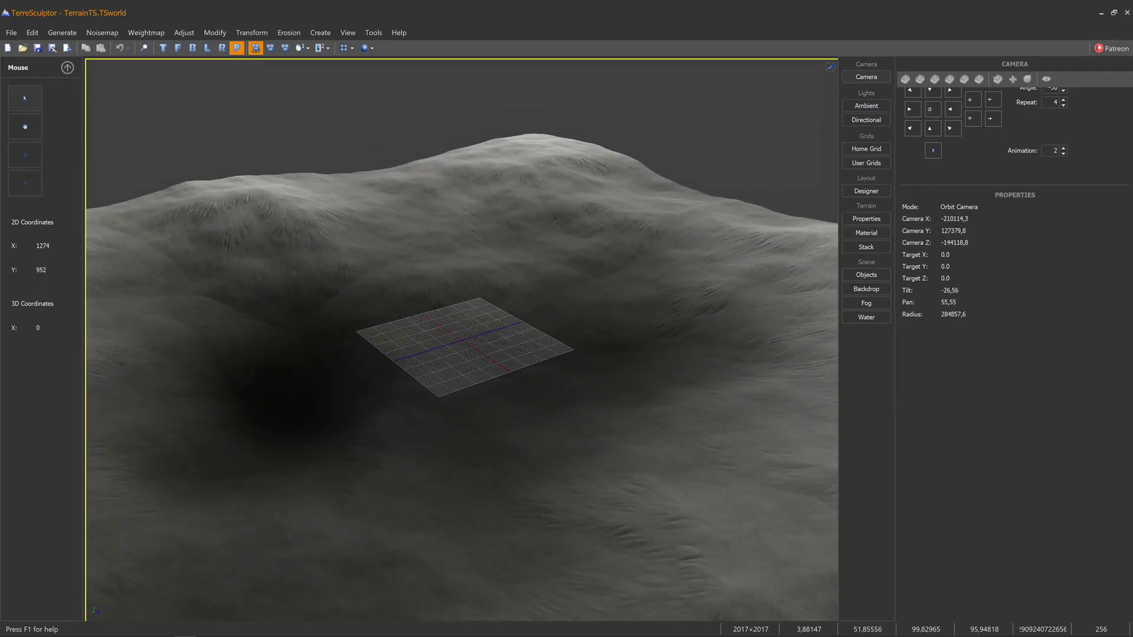
pyautogui.moveTo(614, 396); pyautogui.dragTo(636, 408)
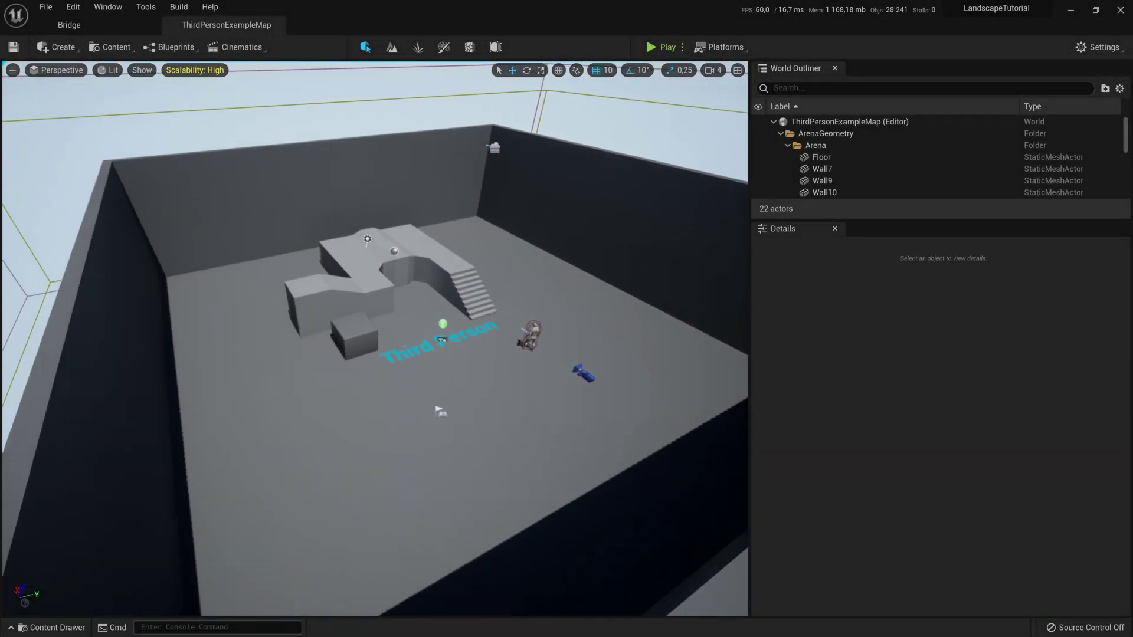
pyautogui.moveTo(376, 338); pyautogui.dragTo(555, 266, button='right')
pyautogui.press('w')
pyautogui.press('s')
pyautogui.press('w')
pyautogui.press('w')
pyautogui.press('s')
pyautogui.moveTo(351, 322); pyautogui.dragTo(392, 298, button='right')
# Step: In Unreal Editor, create a folder named Maps in the project's Content folder and open it
pyautogui.hotkey('ctrl', 'space')
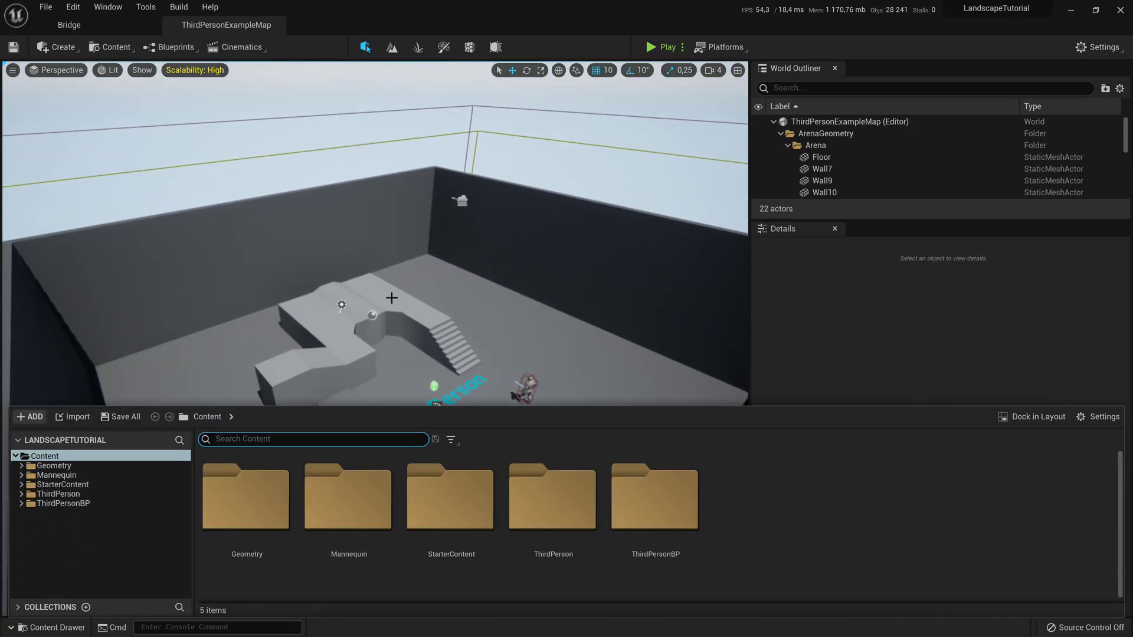
pyautogui.moveTo(307, 114); pyautogui.dragTo(305, 111, button='right')
pyautogui.hotkey('ctrl', 'space')
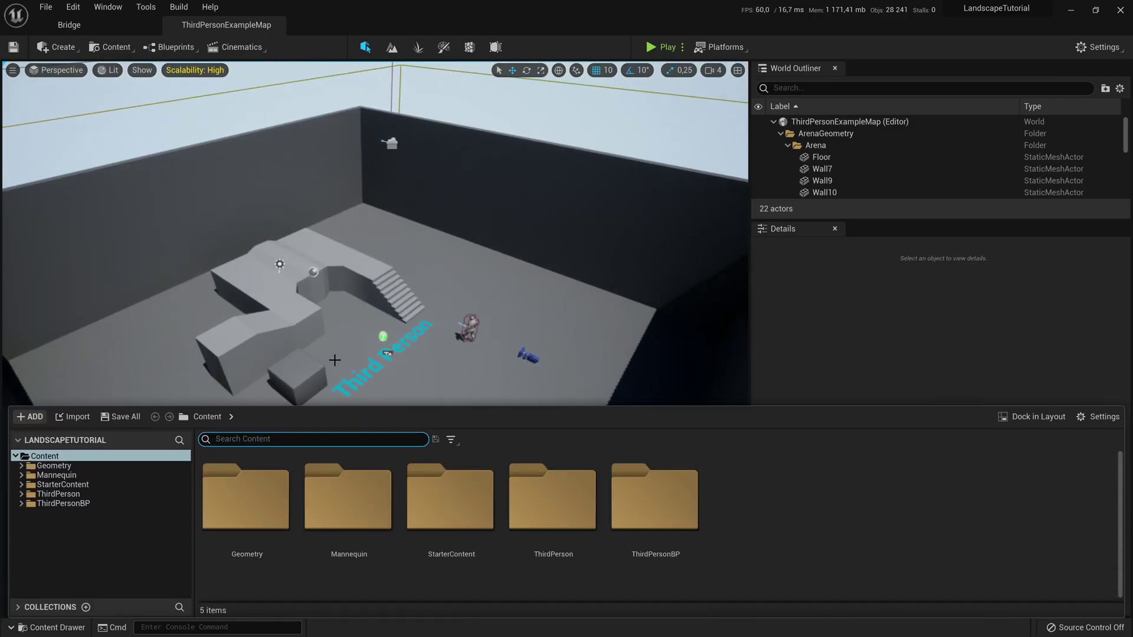
pyautogui.rightClick(745, 483)
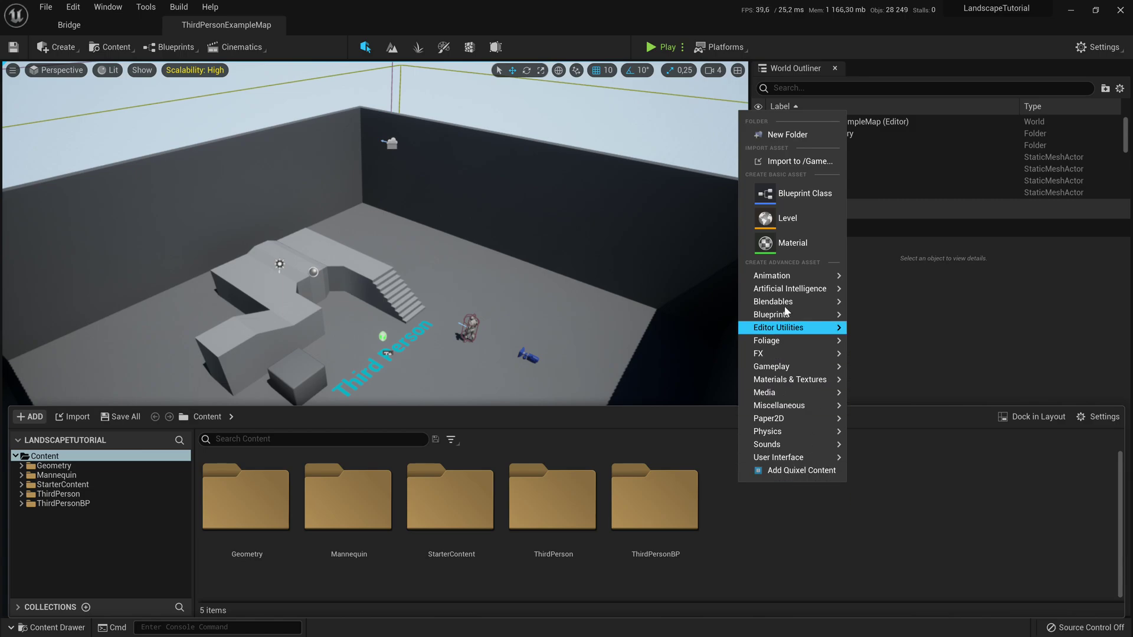
pyautogui.click(787, 135)
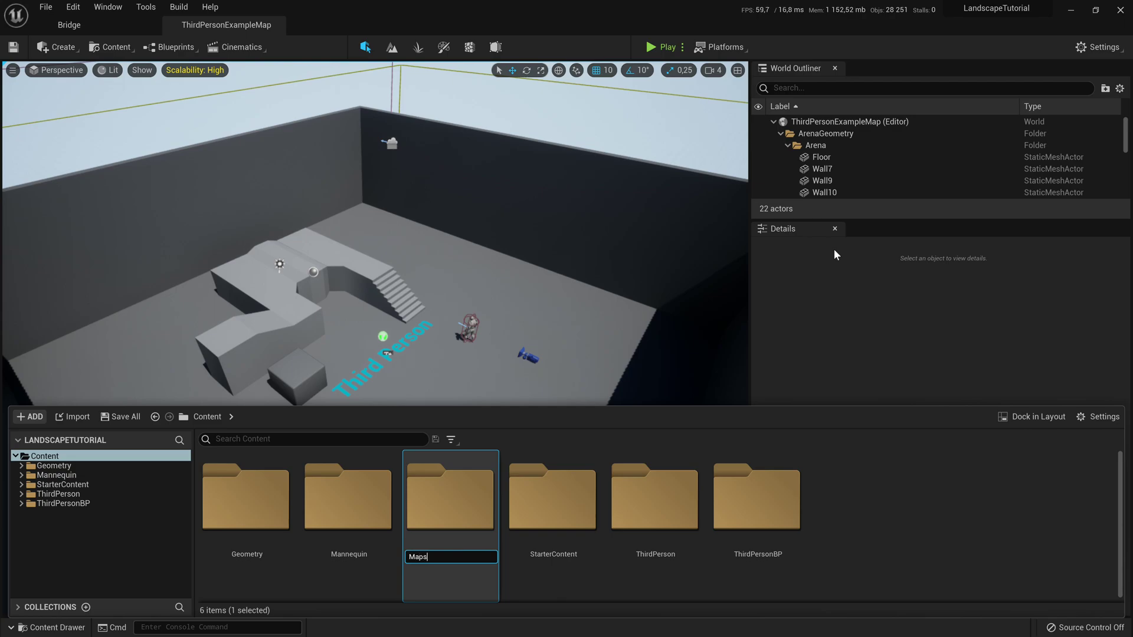
pyautogui.doubleClick(459, 505)
pyautogui.rightClick(261, 507)
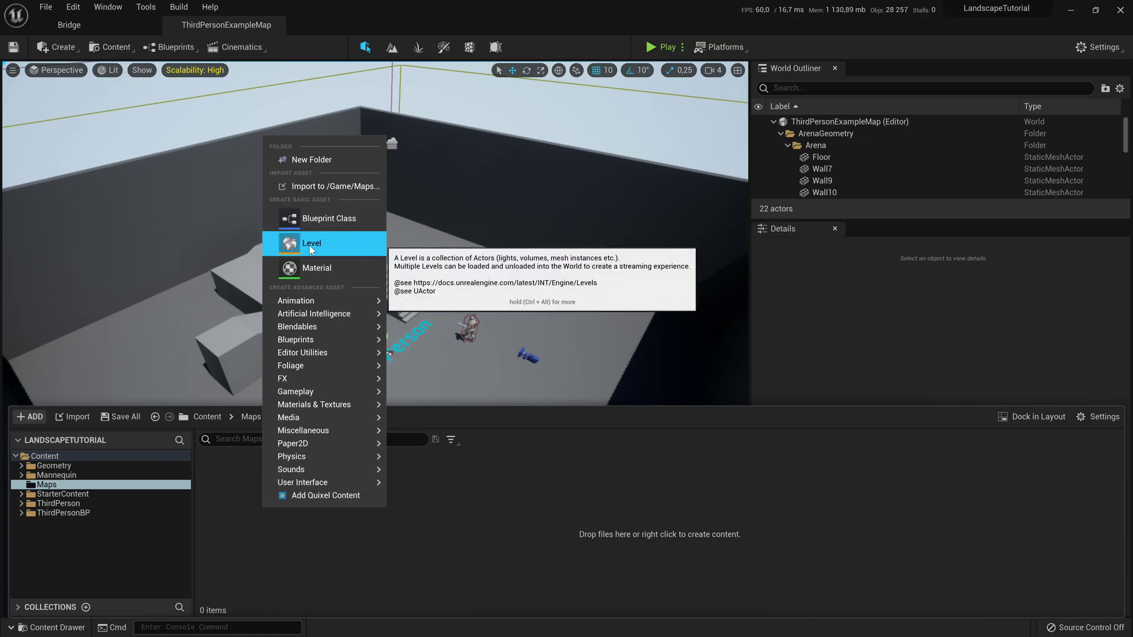
pyautogui.click(517, 565)
pyautogui.rightClick(362, 505)
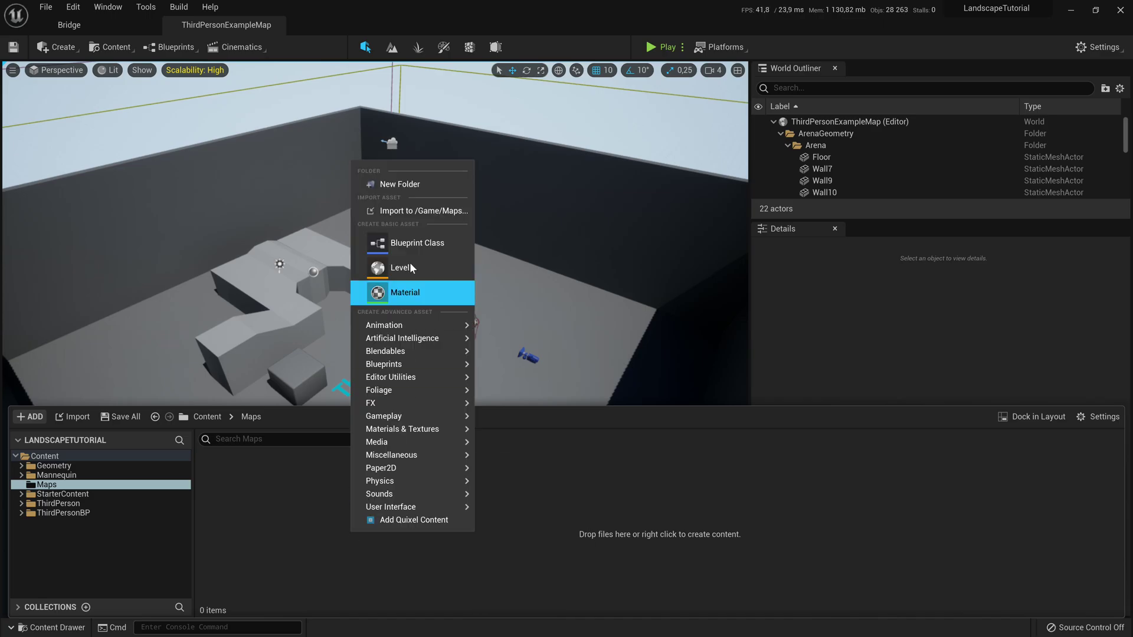
pyautogui.click(228, 267)
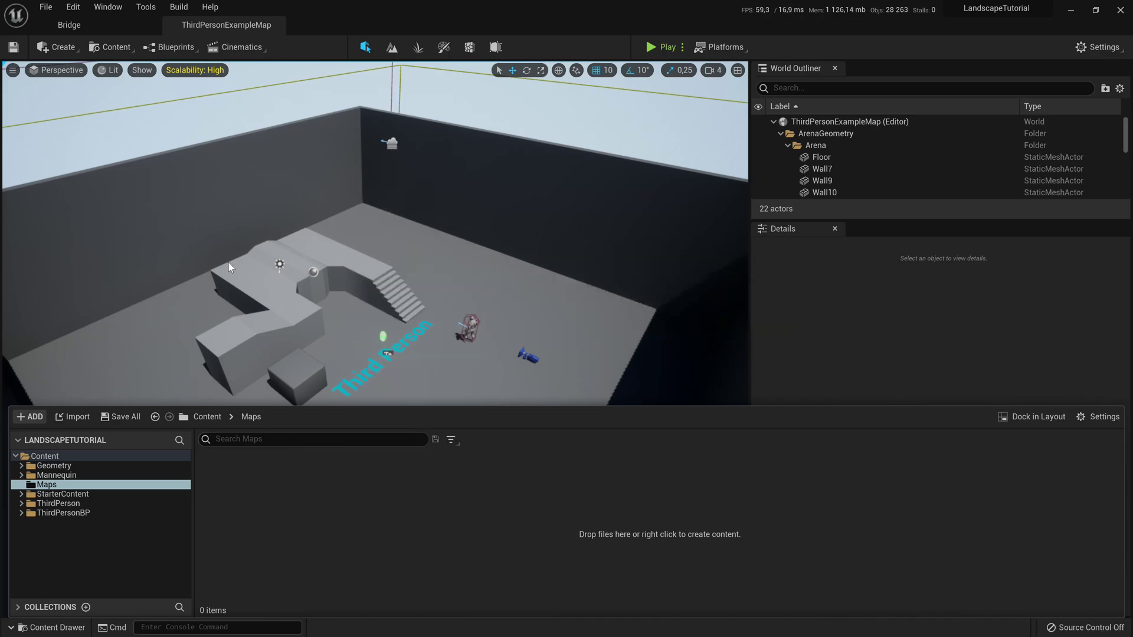
# Step: Create a new level from the Default template
pyautogui.click(52, 7)
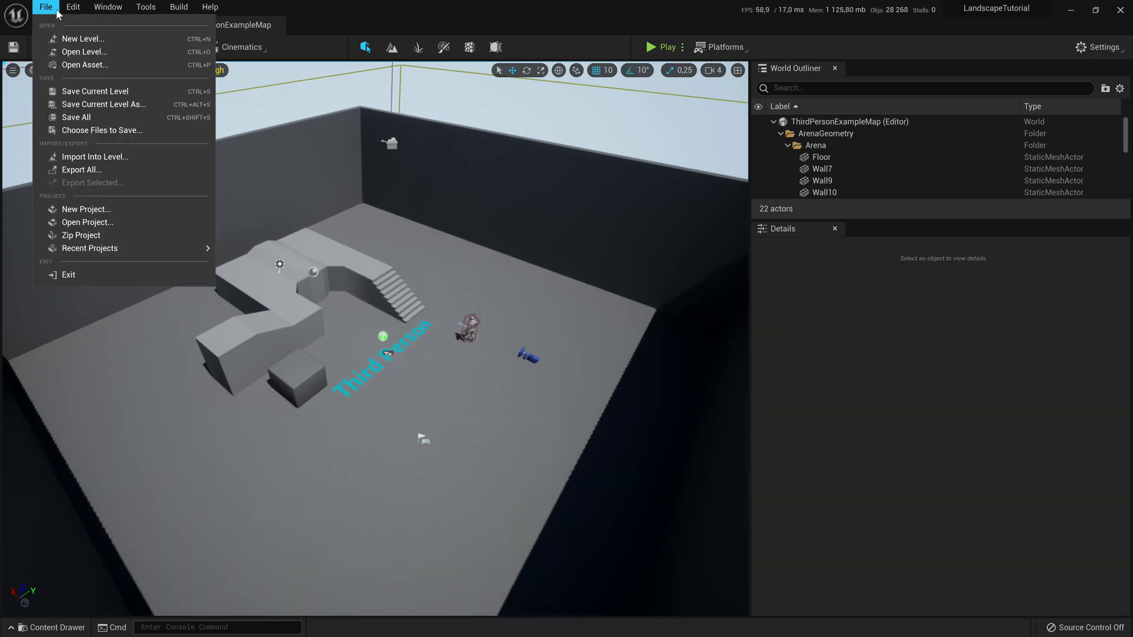
pyautogui.click(88, 37)
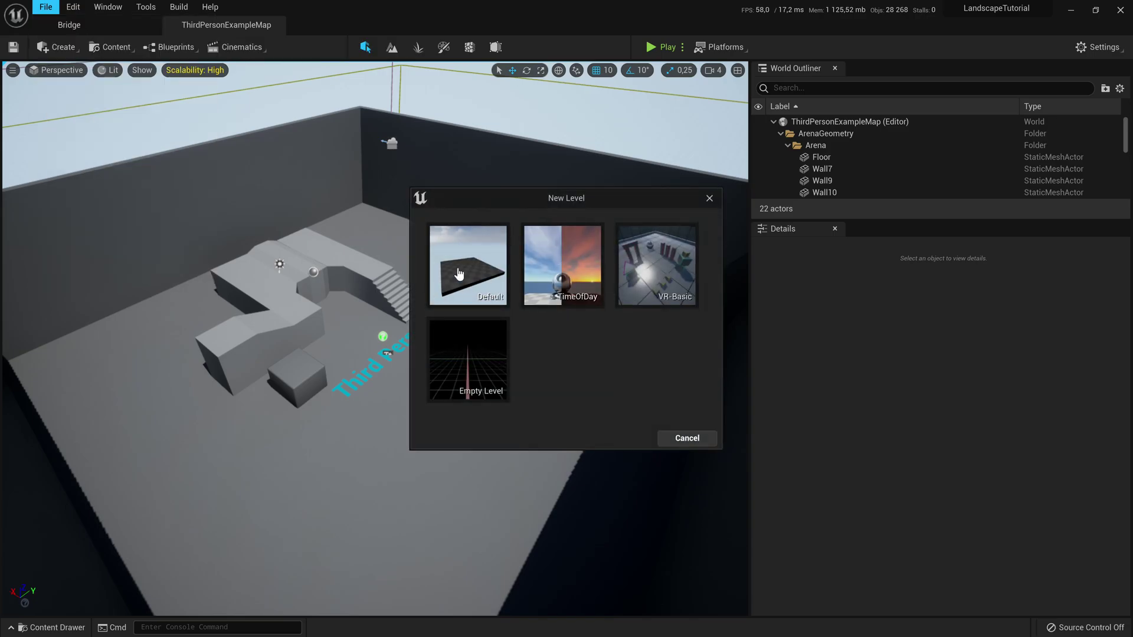
pyautogui.doubleClick(456, 272)
pyautogui.moveTo(430, 377); pyautogui.dragTo(454, 377, button='right')
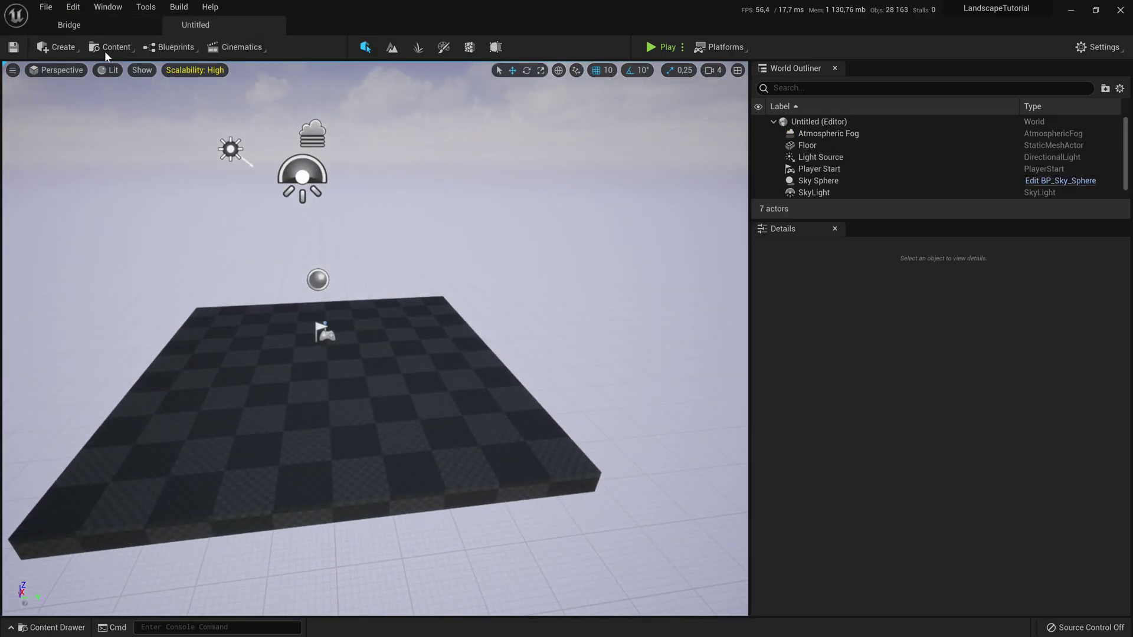
# Step: Save the new level as NewMap in a new folder named Landscape1 inside the Maps folder
pyautogui.click(13, 48)
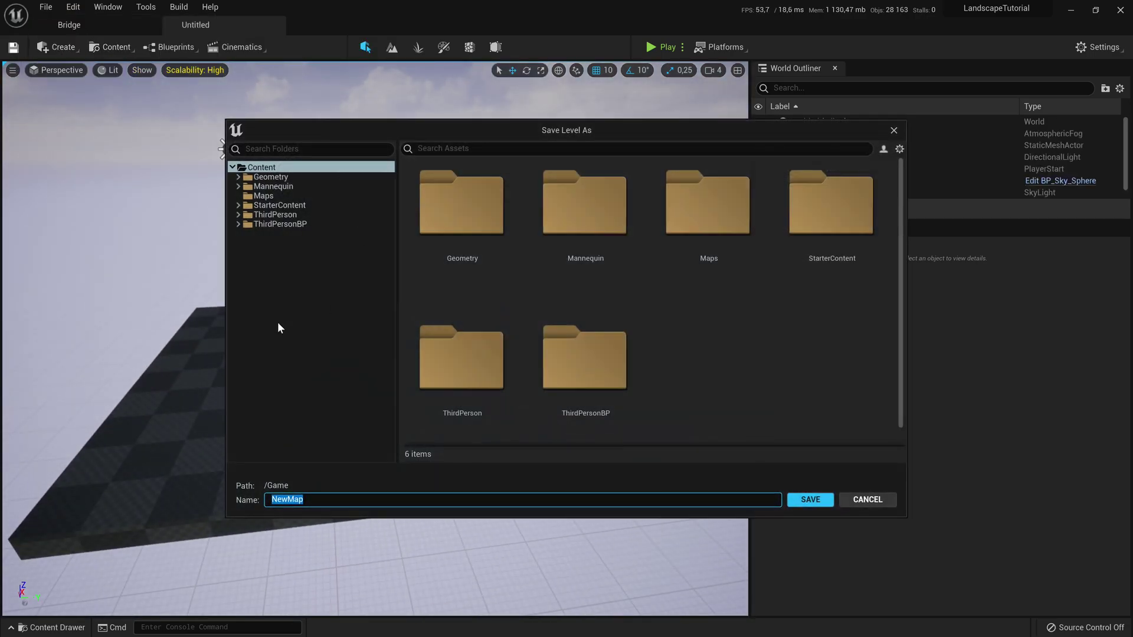
pyautogui.doubleClick(713, 243)
pyautogui.rightClick(558, 296)
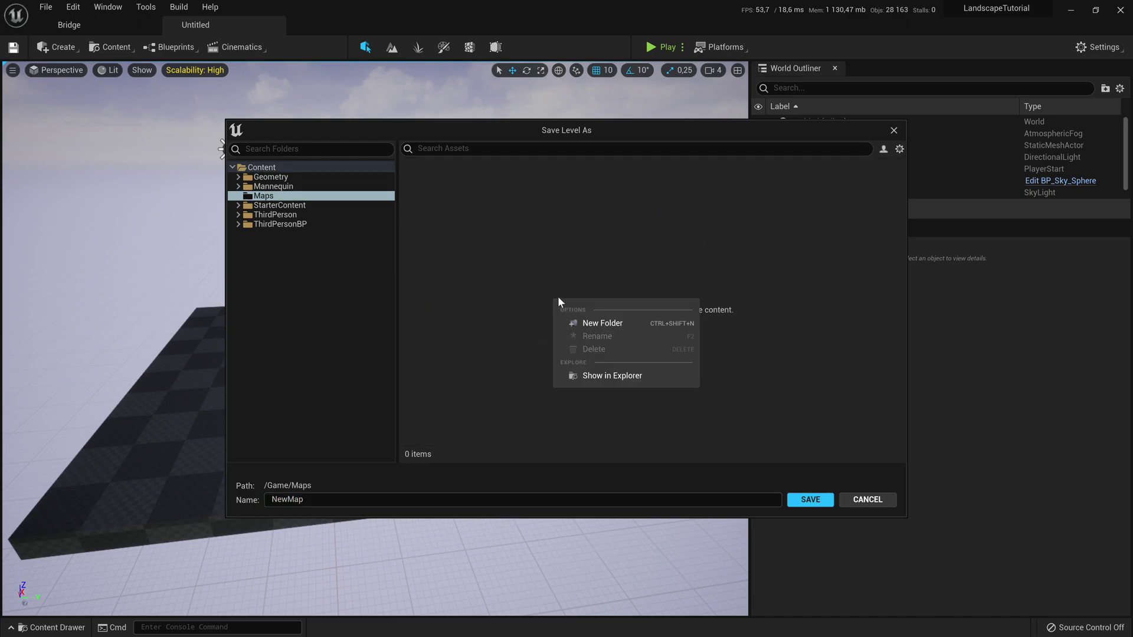
pyautogui.click(638, 327)
pyautogui.press('BackSpace')
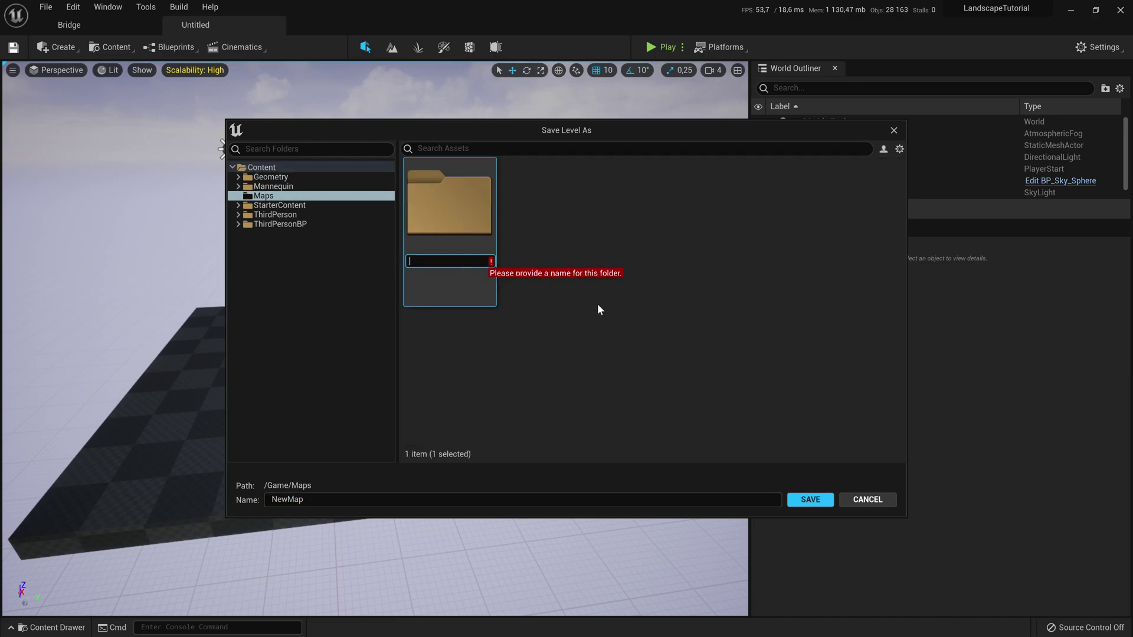
pyautogui.write('Landscape1')
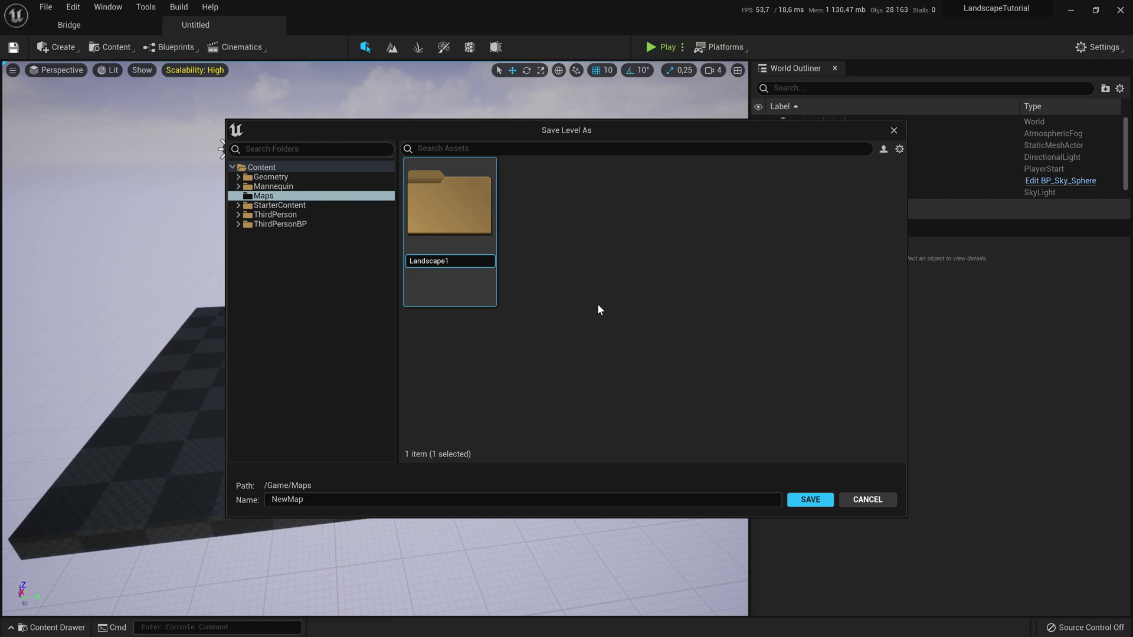
pyautogui.press('Return')
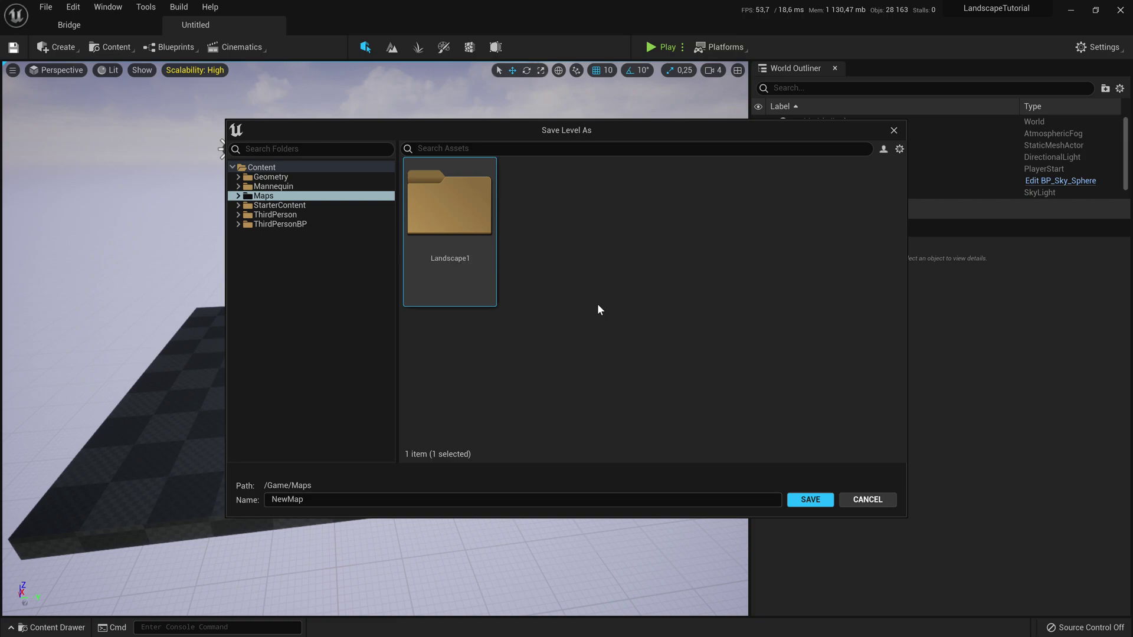
pyautogui.doubleClick(451, 229)
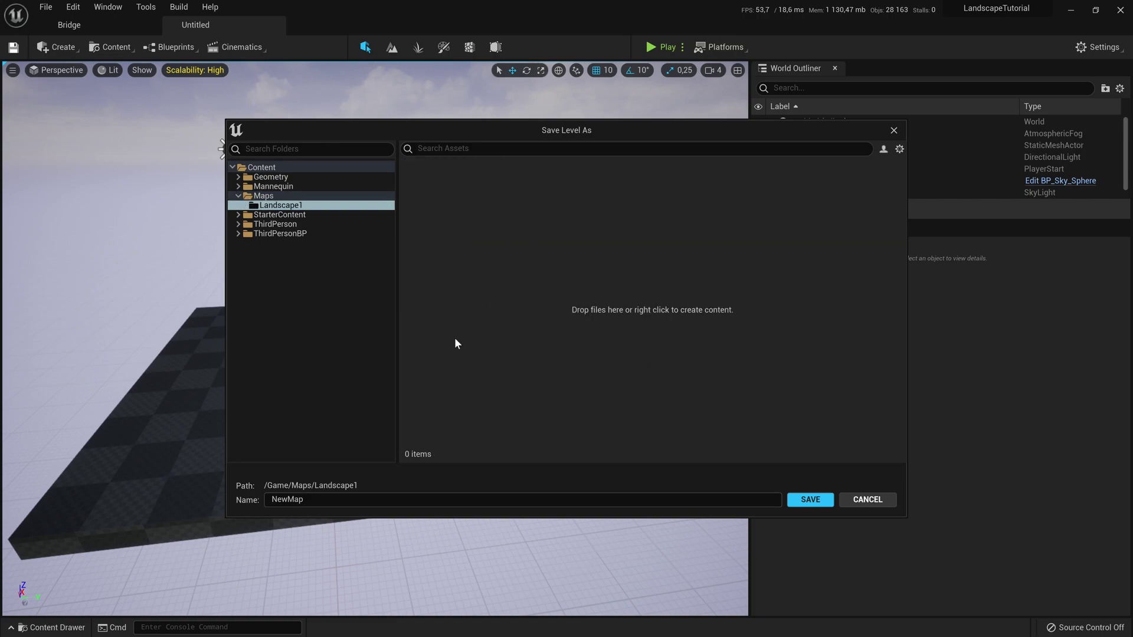
pyautogui.click(810, 500)
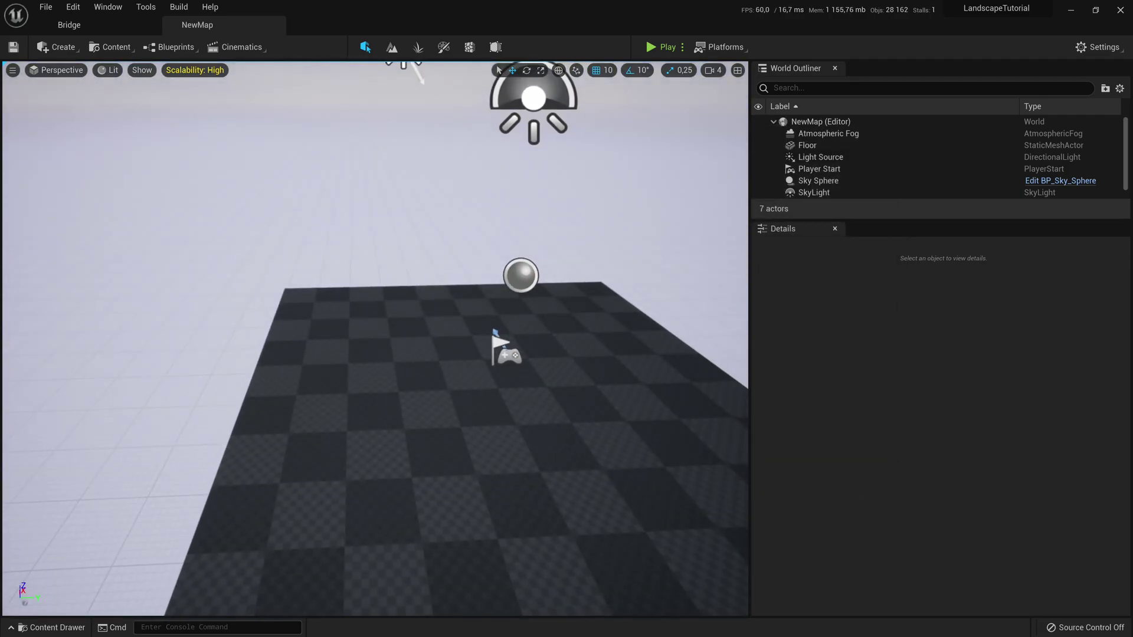
# Step: Activate Landscape editing mode and widen its panel so the new landscape settings are readable
pyautogui.press('s')
pyautogui.press('w')
pyautogui.press('s')
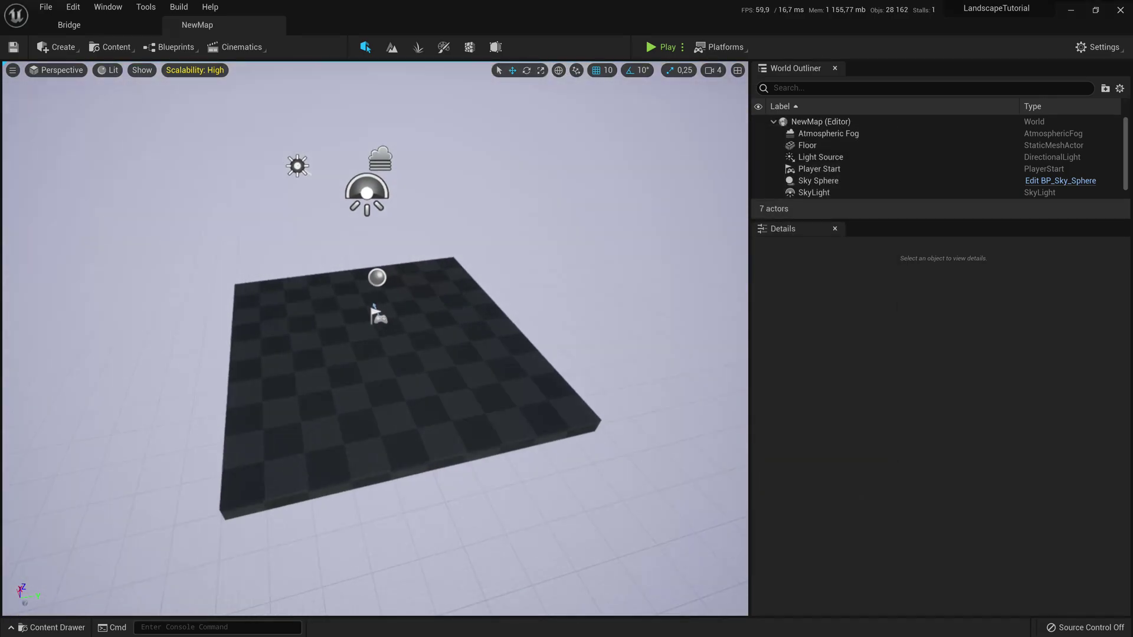
pyautogui.press('s')
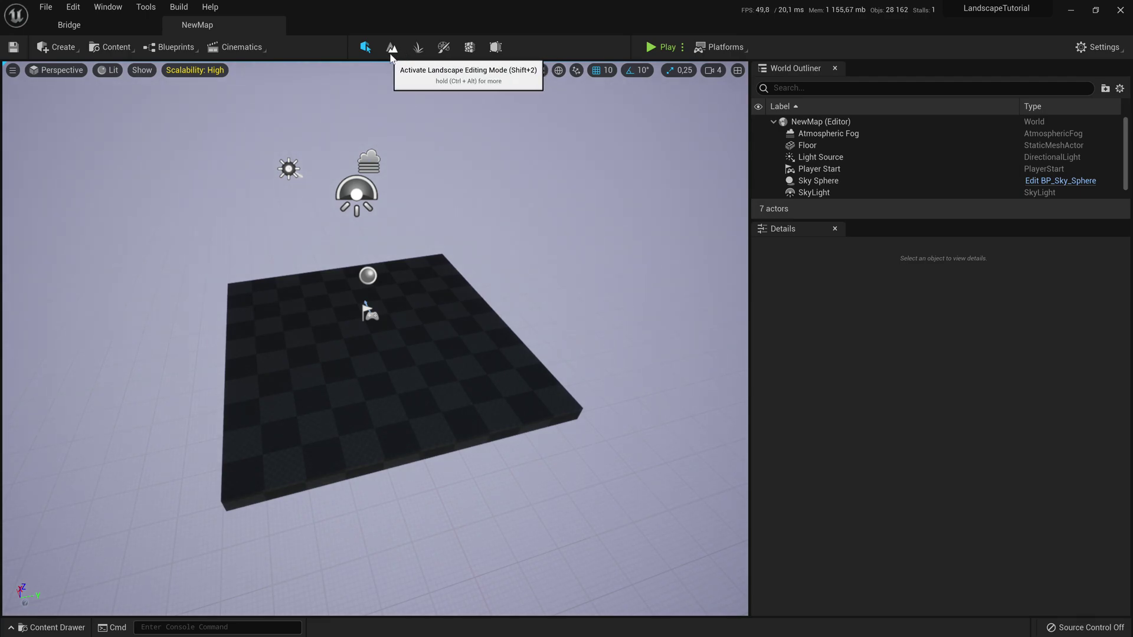
pyautogui.hotkey('shift', '2')
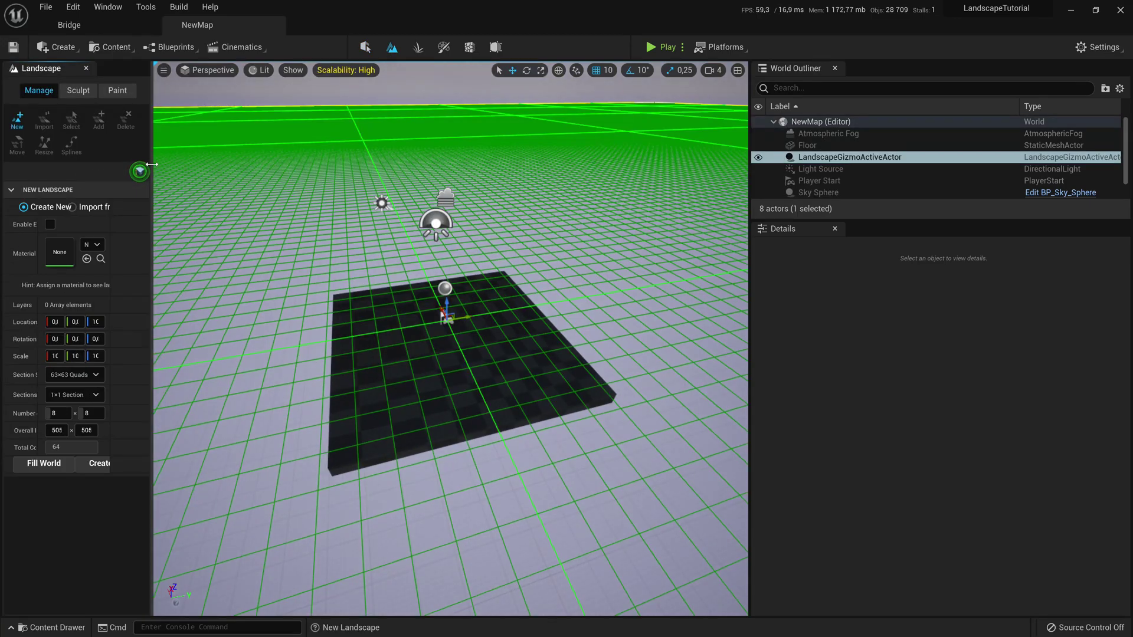
pyautogui.moveTo(153, 171); pyautogui.dragTo(239, 171)
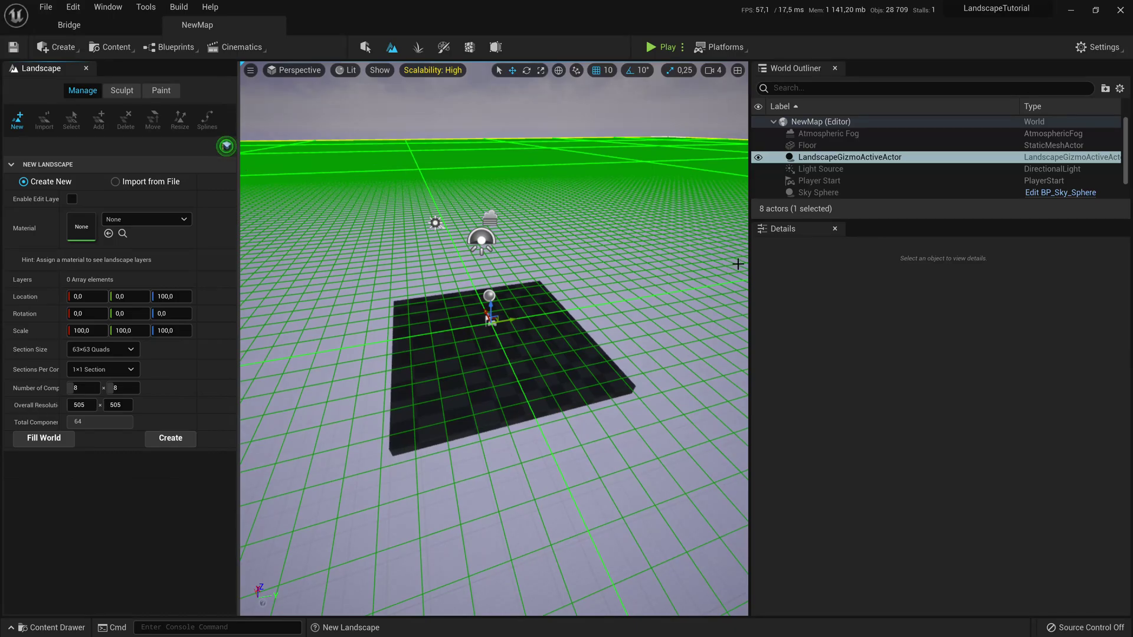
pyautogui.moveTo(494, 339); pyautogui.dragTo(543, 339, button='right')
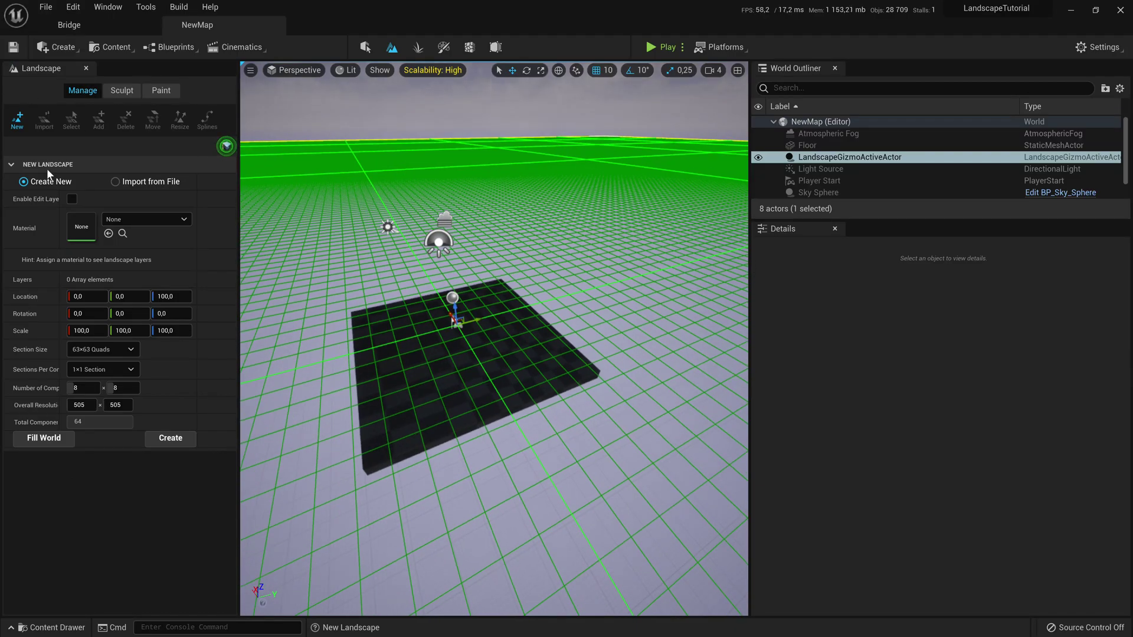
# Step: Set the new landscape to import from file, using T_Terrain from the UE terrain export folder as its heightmap
pyautogui.click(154, 182)
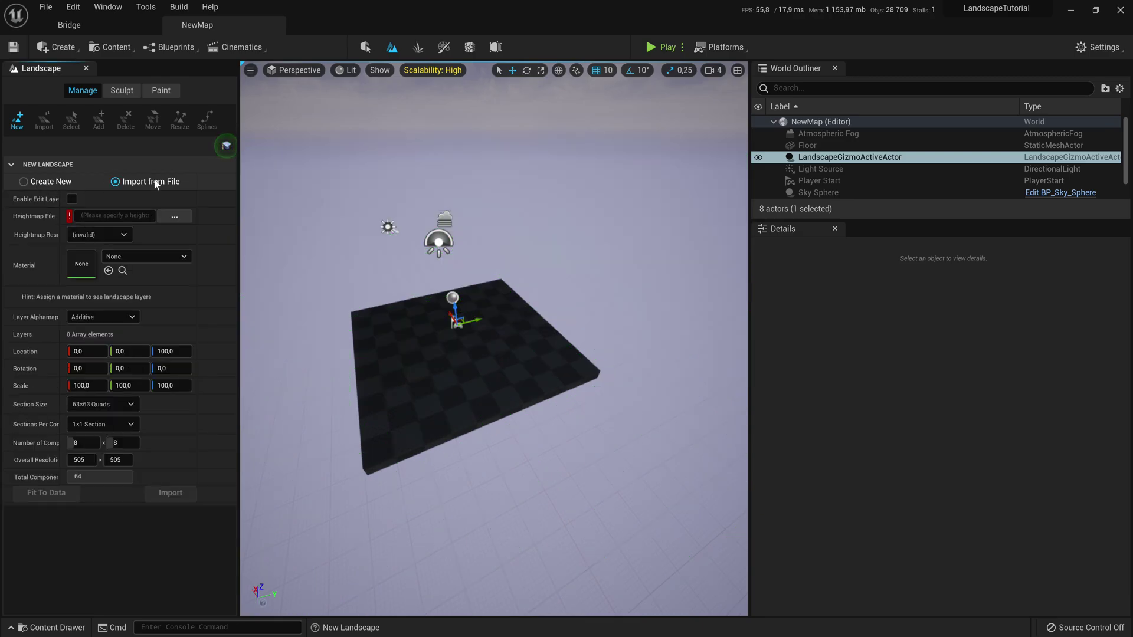
pyautogui.click(172, 216)
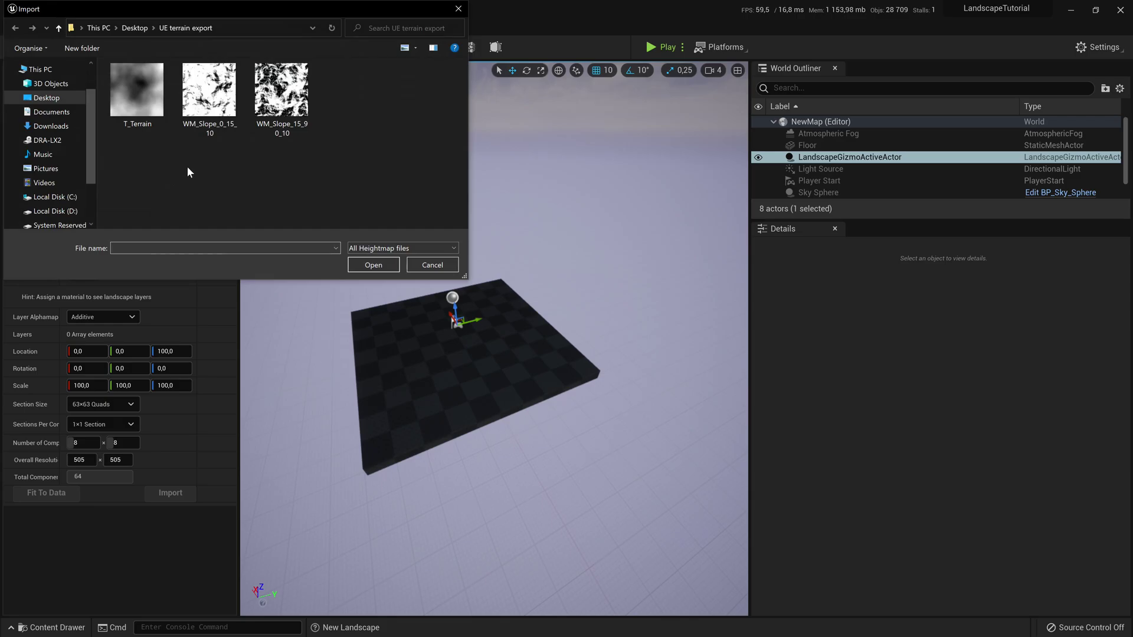
pyautogui.click(145, 107)
pyautogui.click(378, 269)
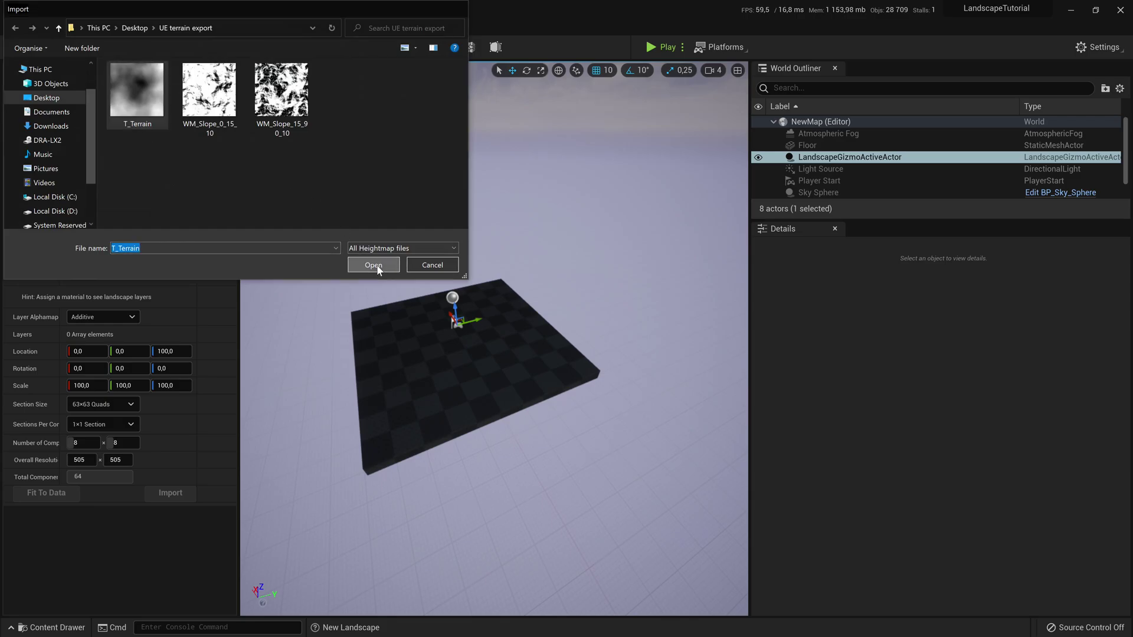
pyautogui.moveTo(494, 338); pyautogui.dragTo(436, 260, button='right')
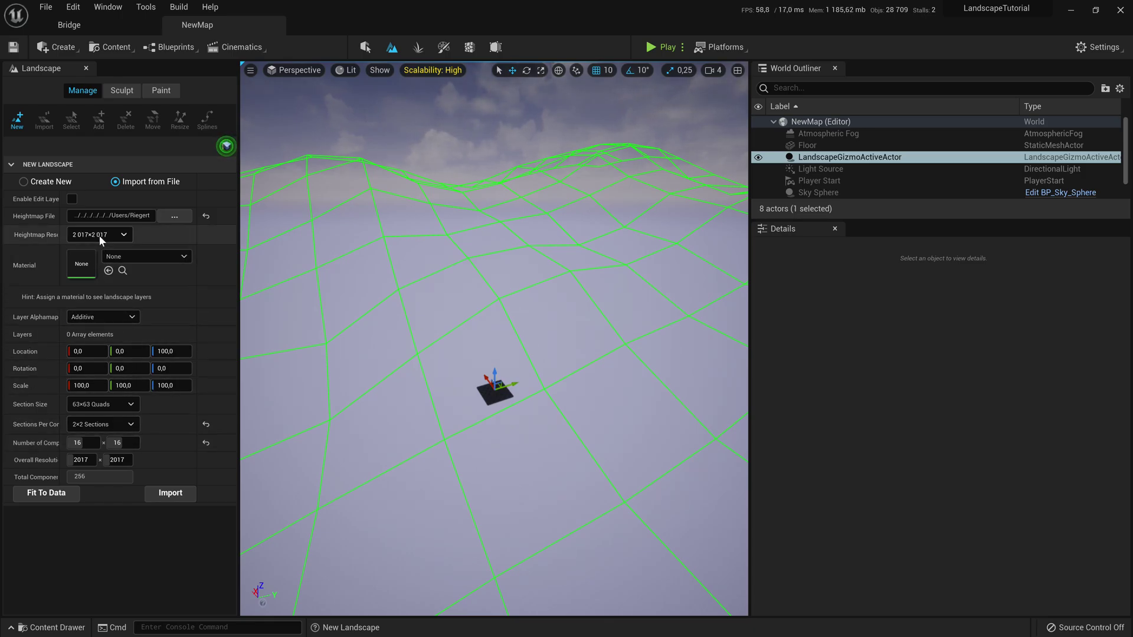
# Step: Set the landscape's Z scale to 100 and import it into the level
pyautogui.moveTo(170, 387)
pyautogui.mouseDown()
pyautogui.moveTo(133, 387)
pyautogui.moveTo(310, 385)
pyautogui.moveTo(171, 387)
pyautogui.mouseUp()
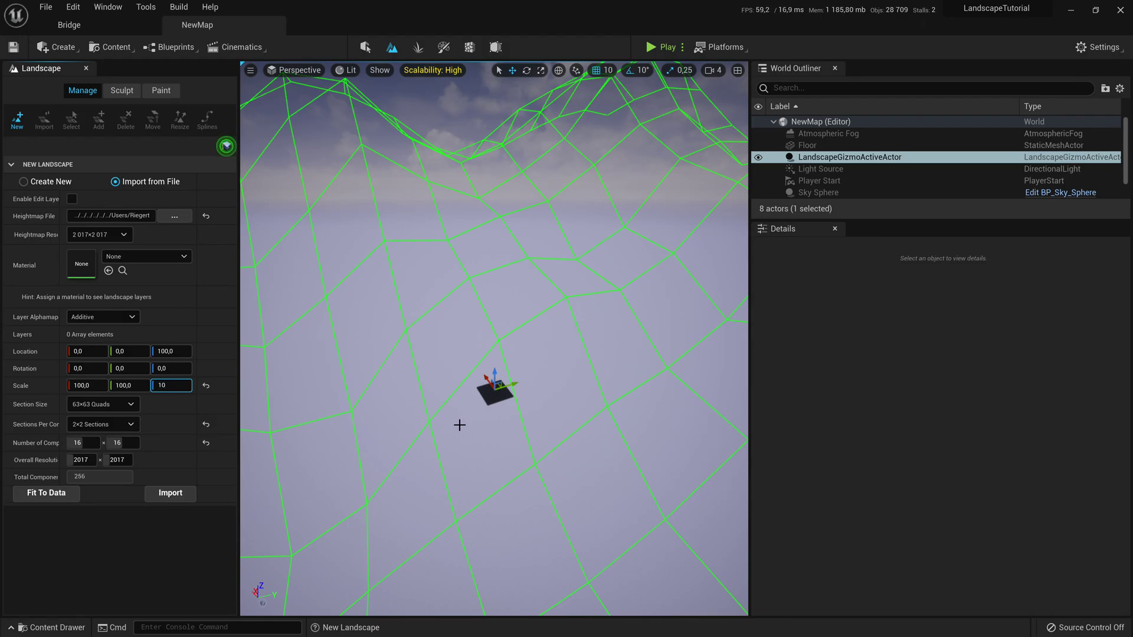
pyautogui.press('Return')
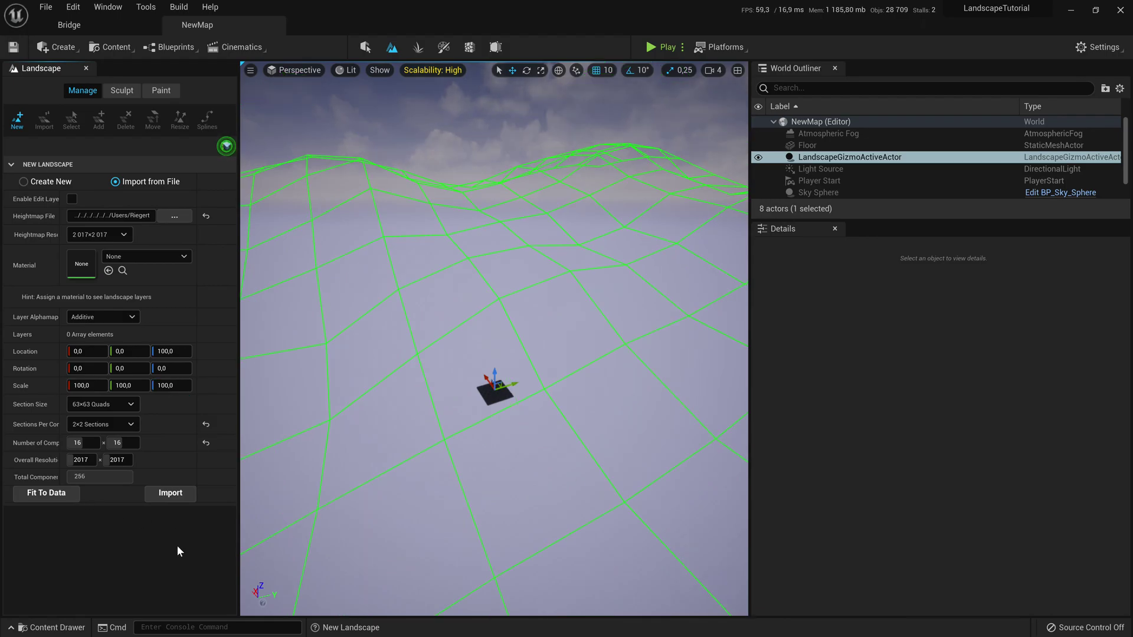
pyautogui.click(170, 493)
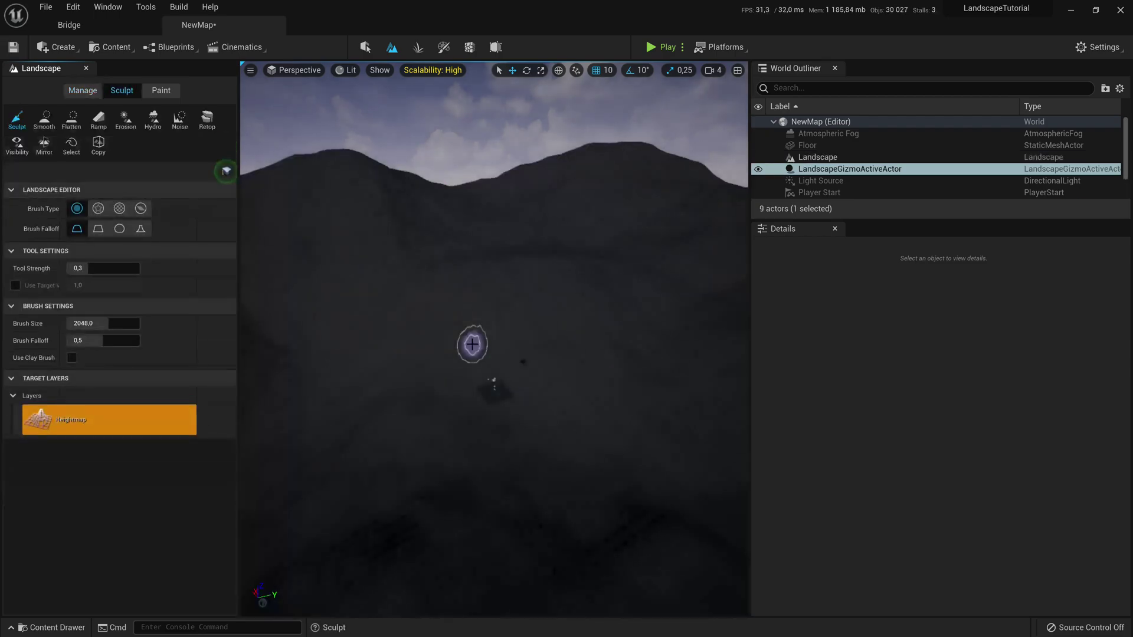
# Step: Return to Selection mode and play-test the level, running the character off the floor and across the landscape, and end the session
pyautogui.moveTo(471, 345)
pyautogui.mouseDown(button='right')
pyautogui.moveTo(614, 344)
pyautogui.moveTo(703, 318)
pyautogui.moveTo(604, 313)
pyautogui.moveTo(708, 278)
pyautogui.mouseUp(button='right')
pyautogui.moveTo(431, 354); pyautogui.dragTo(425, 351, button='right')
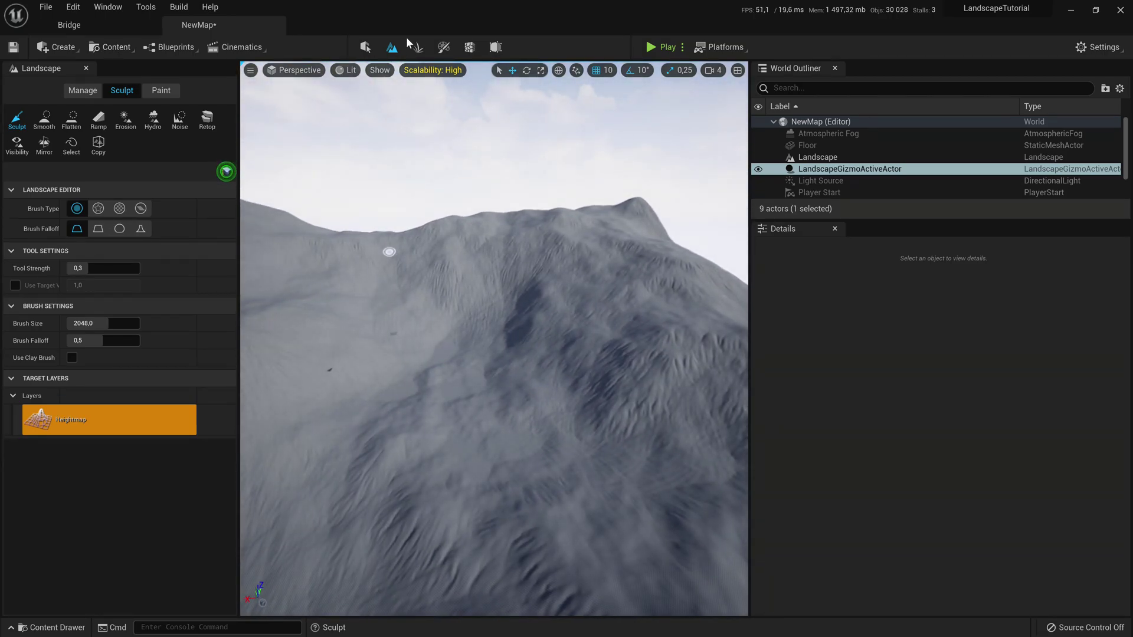
pyautogui.moveTo(401, 197); pyautogui.dragTo(673, 175, button='right')
pyautogui.press('w')
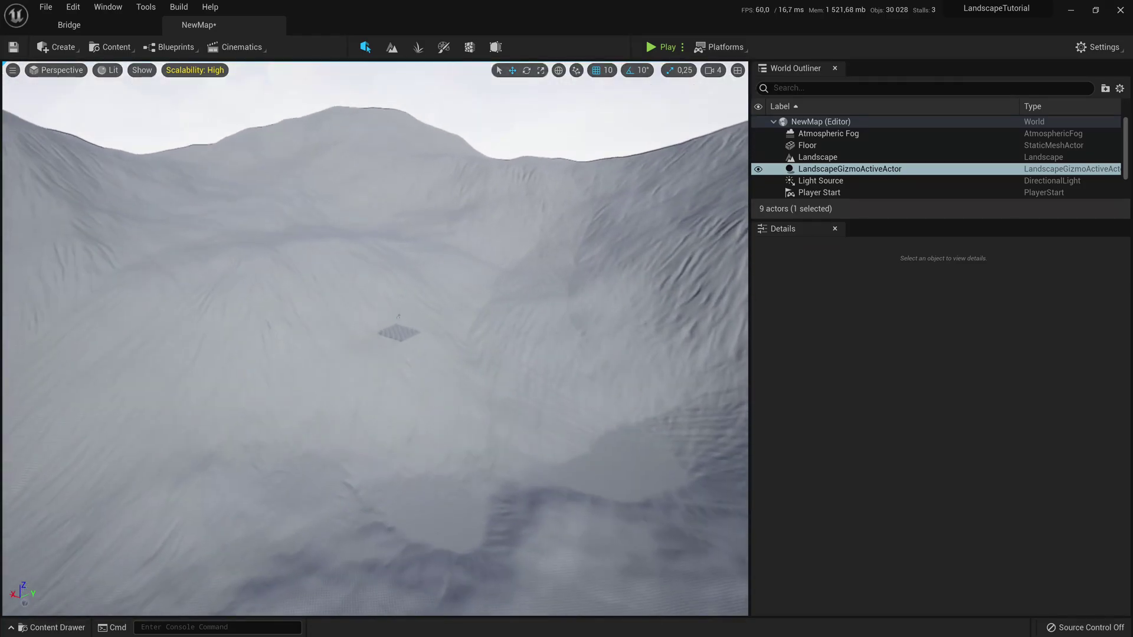
pyautogui.click(651, 48)
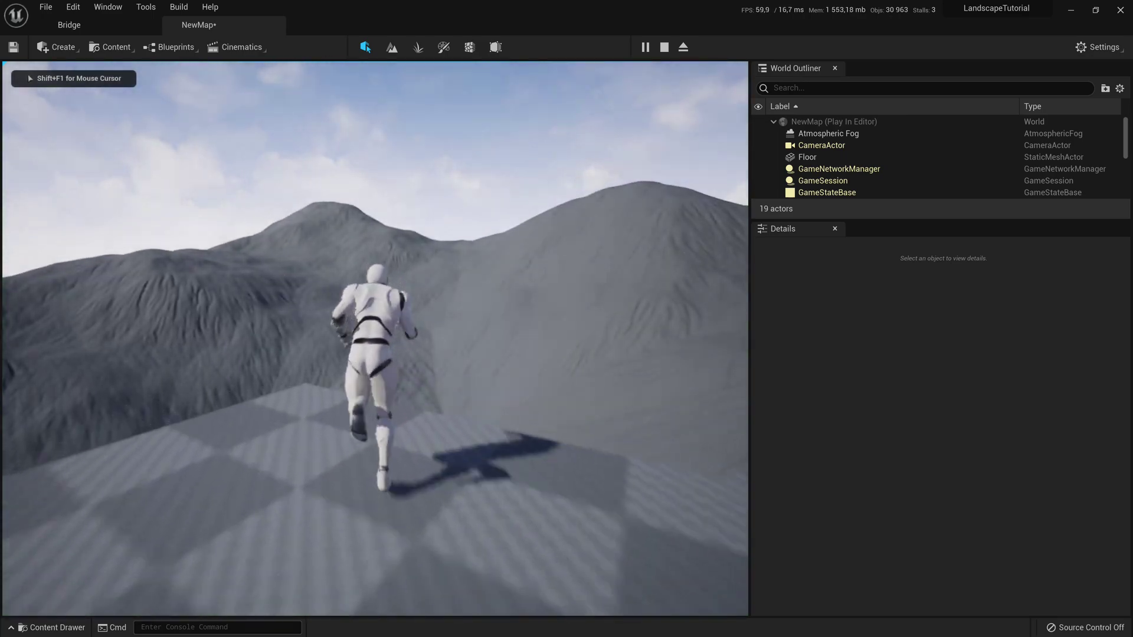
pyautogui.press('w')
pyautogui.press('space')
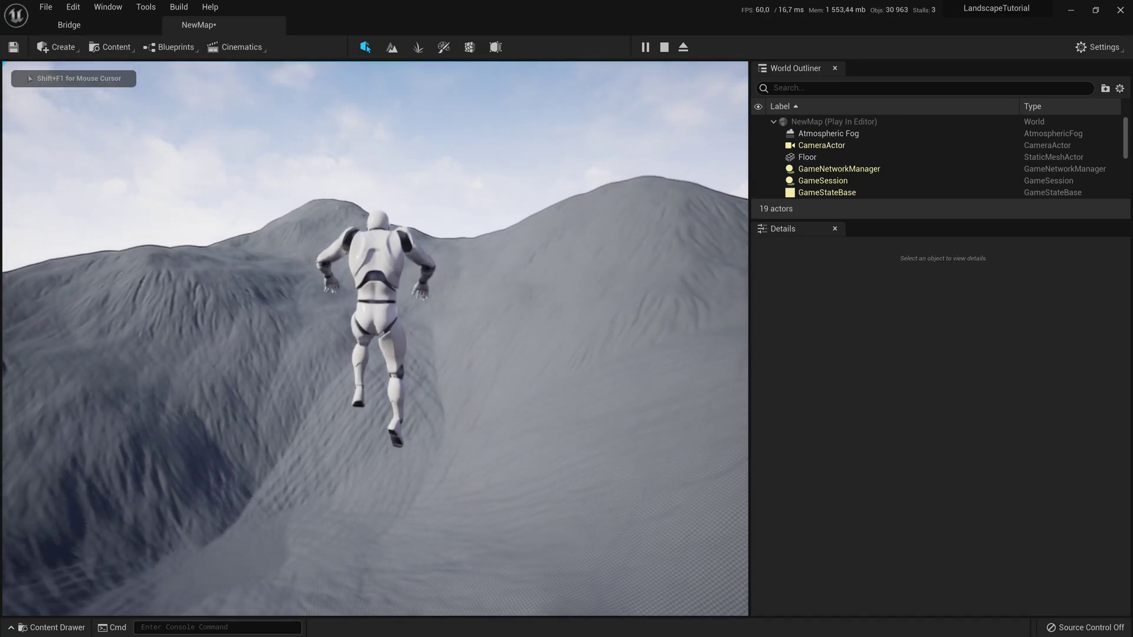
pyautogui.press('d')
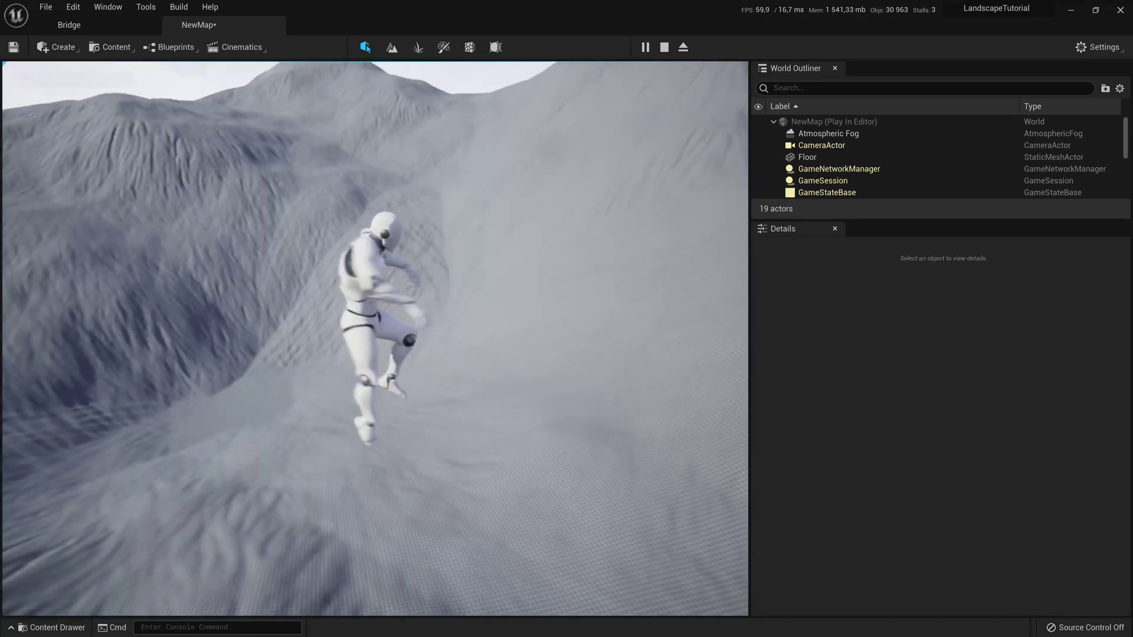
pyautogui.press('w')
pyautogui.press('d')
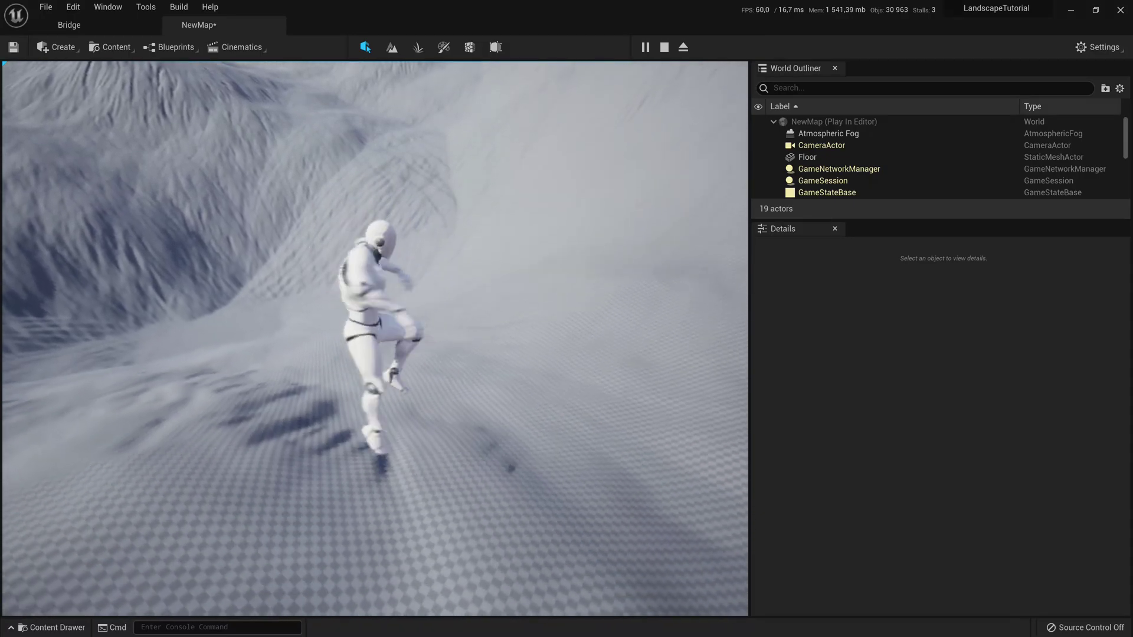
pyautogui.press('w')
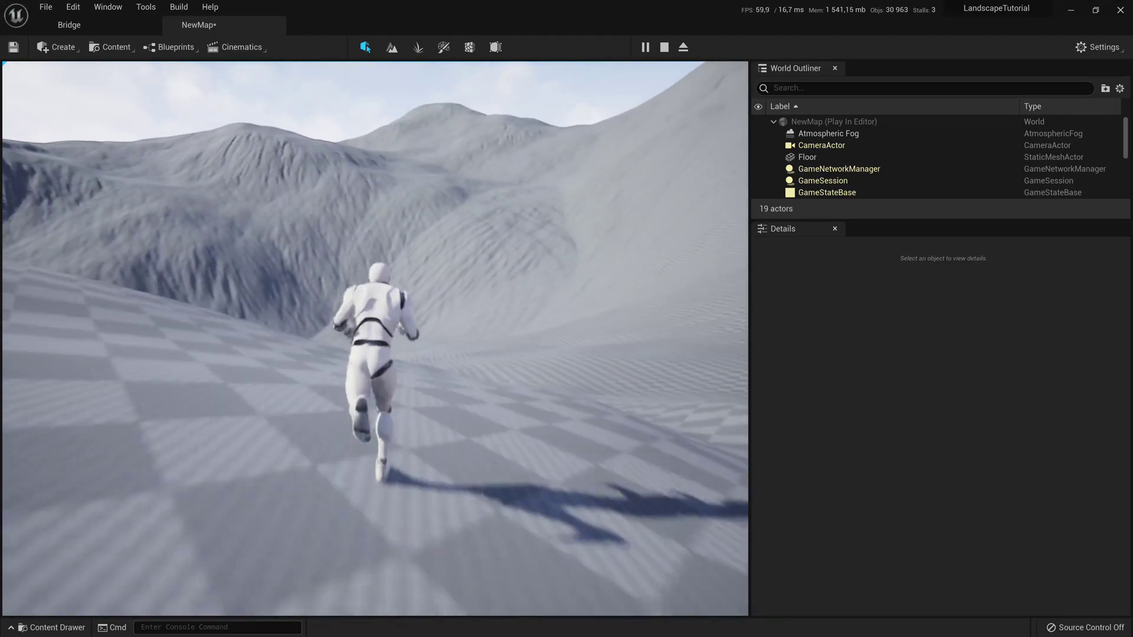
pyautogui.press('Escape')
# Step: Delete the Player Start actor above the floor
pyautogui.moveTo(171, 400); pyautogui.dragTo(331, 319, button='right')
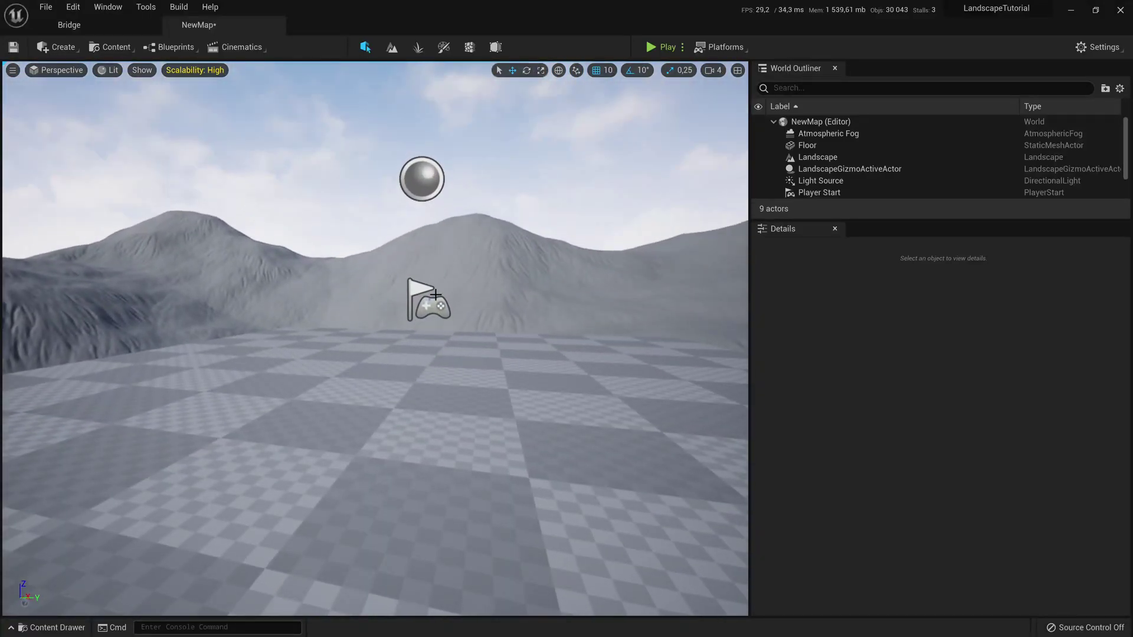
pyautogui.click(429, 305)
pyautogui.press('Delete')
# Step: Play-test the level from a camera position close to the landscape surface and stop the session
pyautogui.moveTo(524, 309); pyautogui.dragTo(584, 390, button='right')
pyautogui.moveTo(505, 328); pyautogui.dragTo(499, 323, button='right')
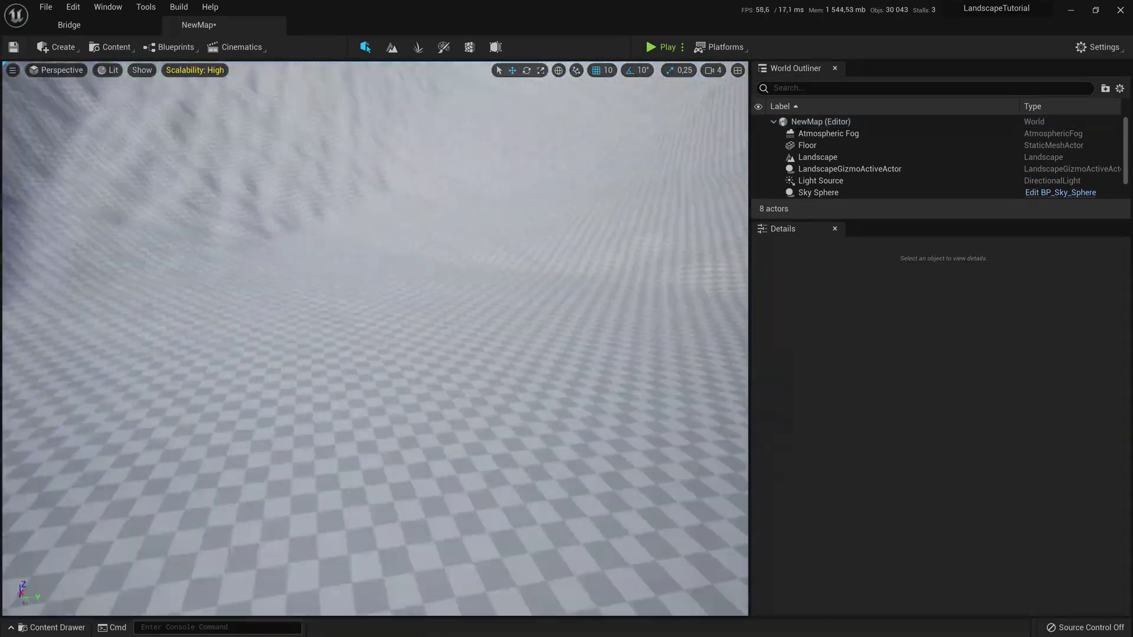
pyautogui.click(658, 47)
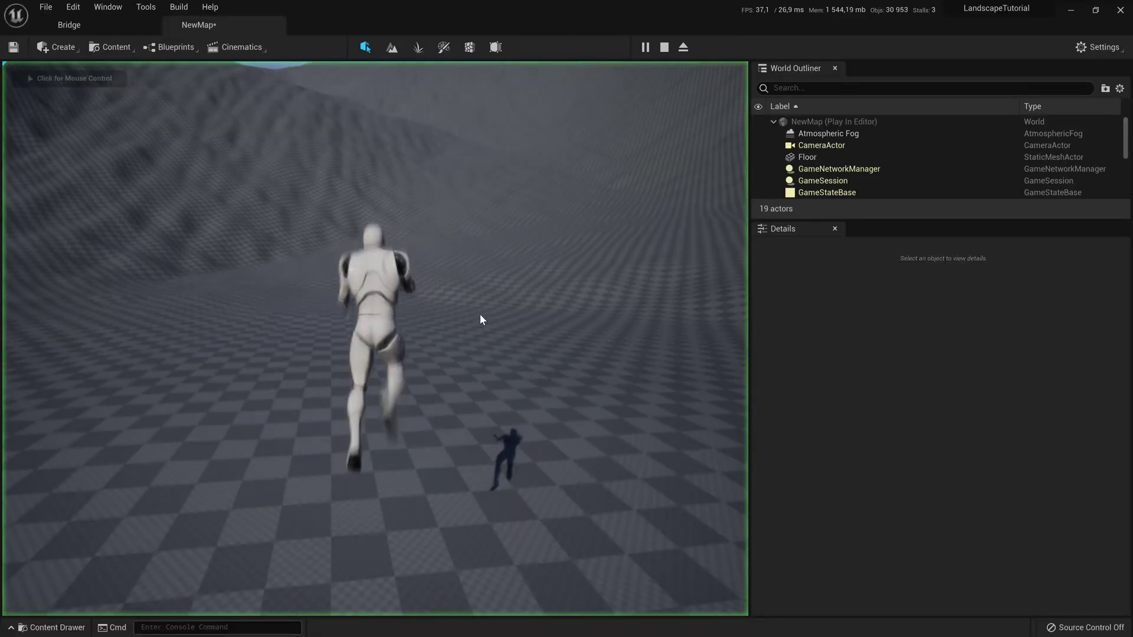
pyautogui.press('Escape')
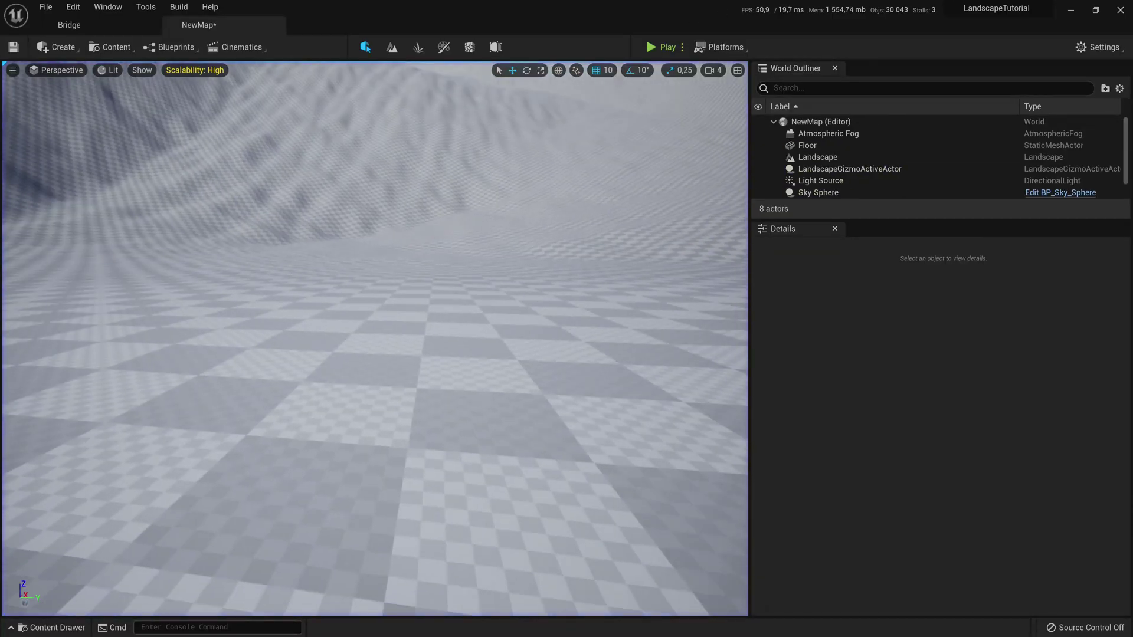
# Step: Open World Settings and set the level's Kill Z to -10000
pyautogui.moveTo(375, 338); pyautogui.dragTo(309, 284, button='right')
pyautogui.press('w')
pyautogui.moveTo(446, 314); pyautogui.dragTo(399, 323, button='right')
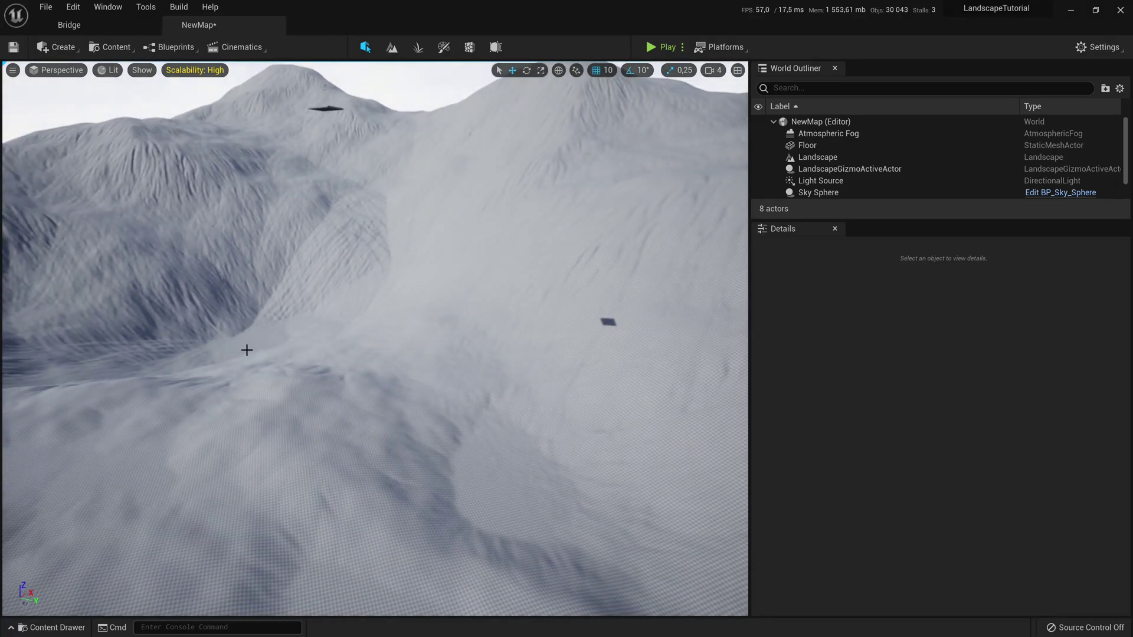
pyautogui.moveTo(247, 347); pyautogui.dragTo(242, 343, button='right')
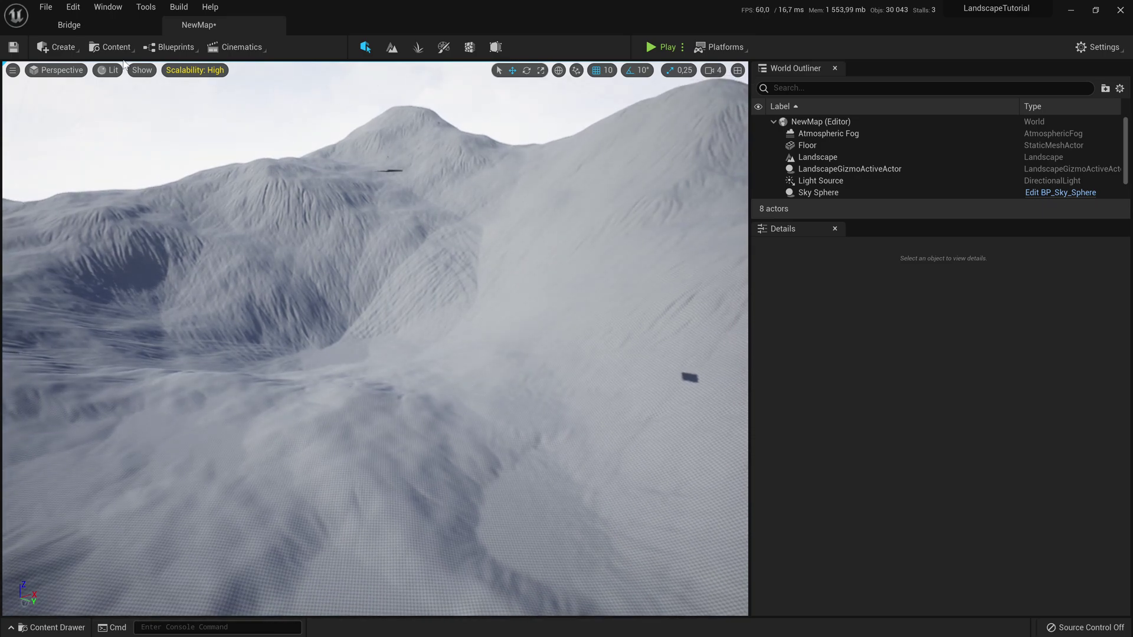
pyautogui.click(109, 11)
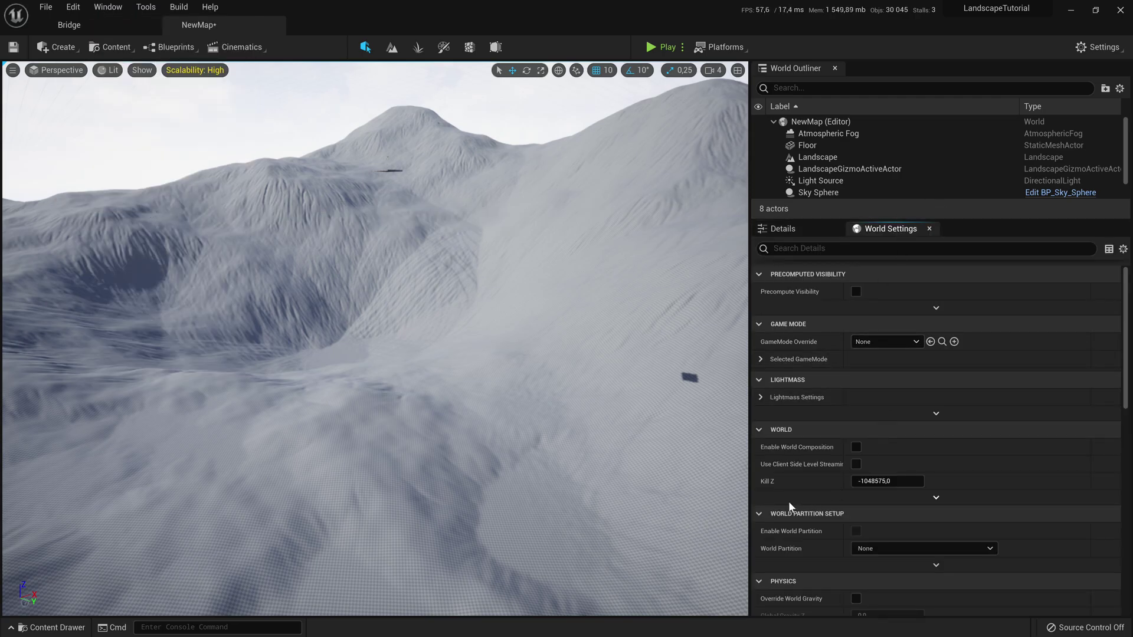
pyautogui.click(879, 481)
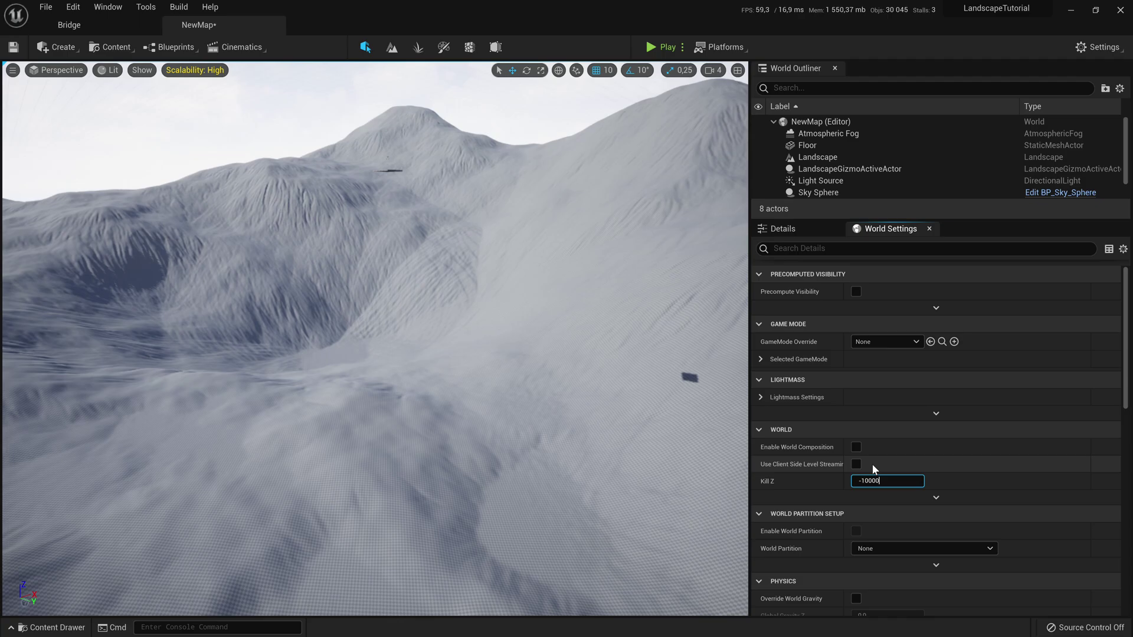
pyautogui.press('Return')
# Step: Play-test the level from a camera position above the valley and end the session
pyautogui.moveTo(604, 432)
pyautogui.mouseDown(button='right')
pyautogui.moveTo(407, 345)
pyautogui.moveTo(528, 436)
pyautogui.moveTo(604, 433)
pyautogui.mouseUp(button='right')
pyautogui.press('w')
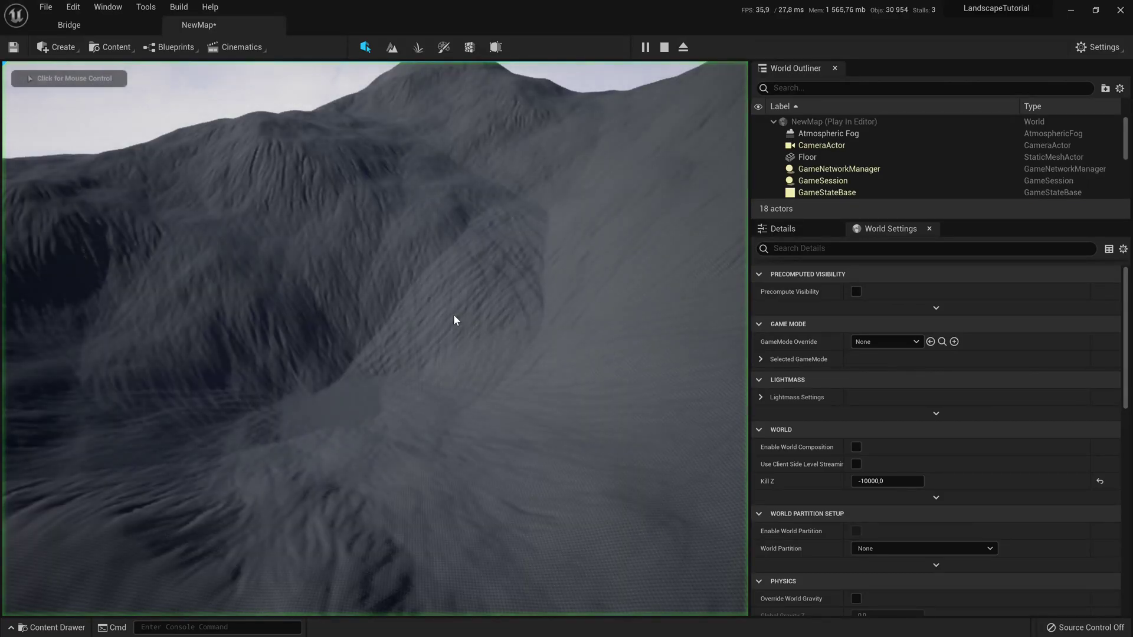
pyautogui.click(455, 321)
pyautogui.press('Escape')
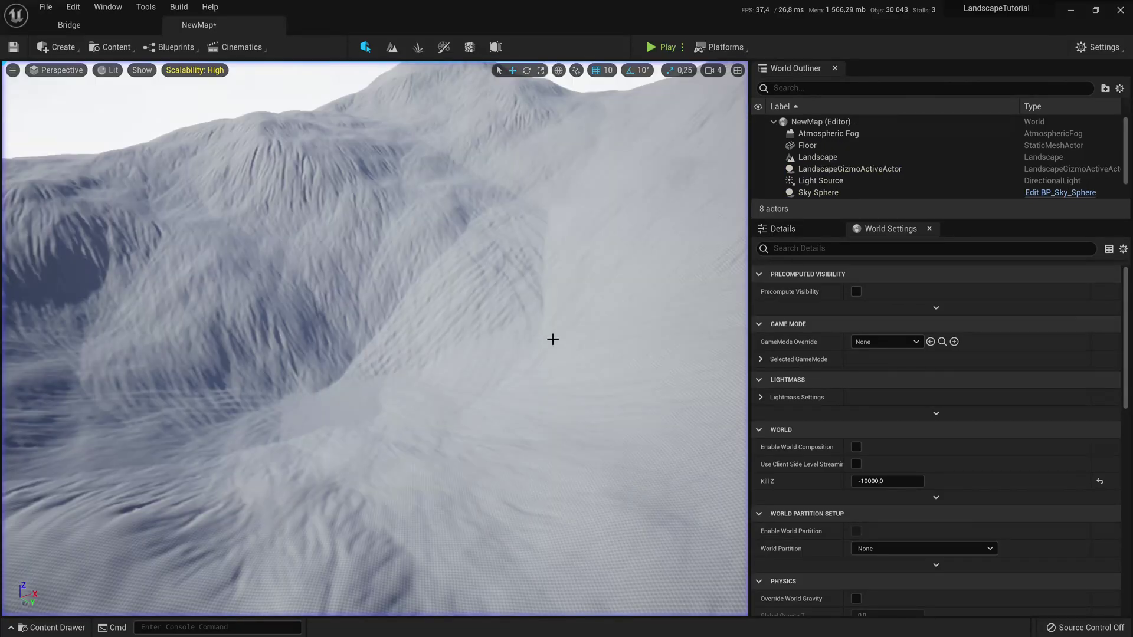
# Step: Set the level's Kill Z to -1000000 in World Settings and save the level
pyautogui.press('s')
pyautogui.moveTo(553, 339); pyautogui.dragTo(552, 339, button='right')
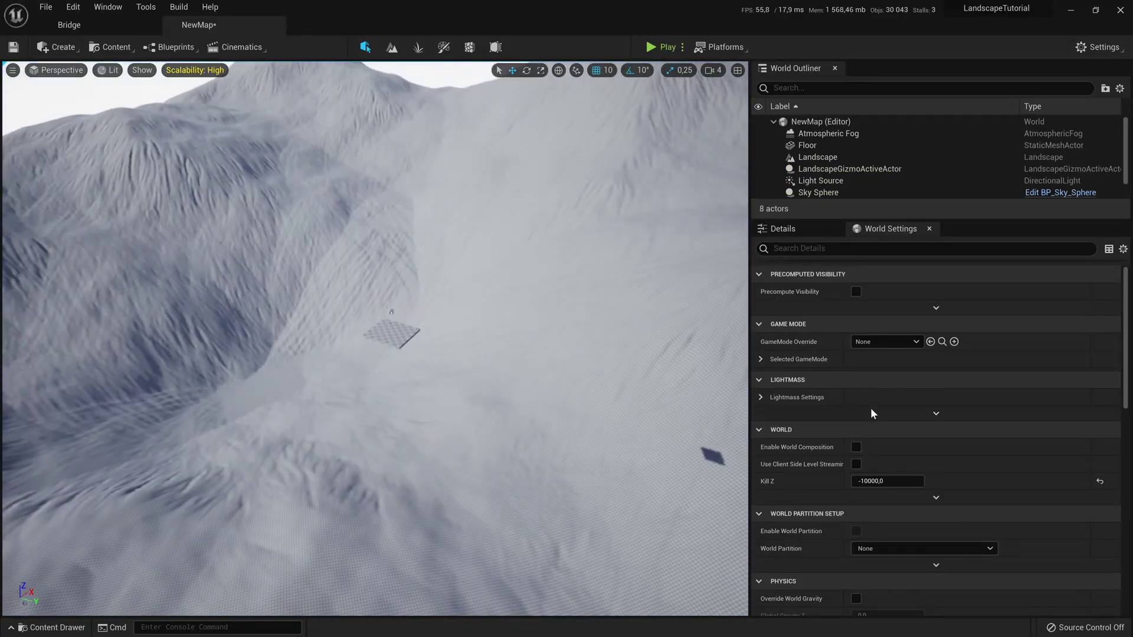
pyautogui.click(877, 481)
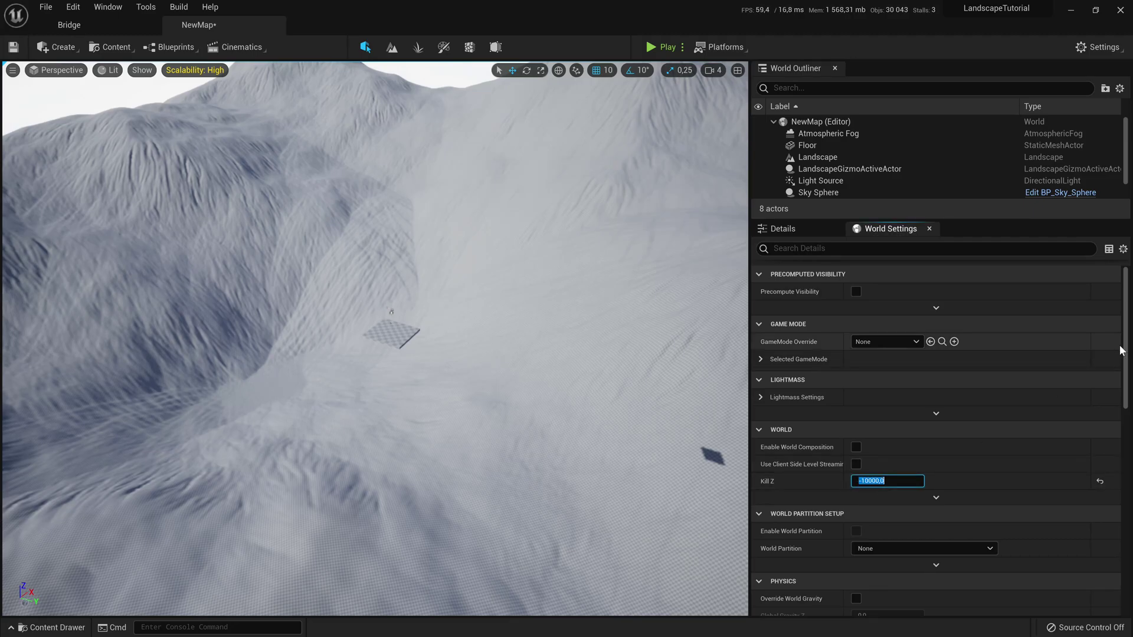
pyautogui.press('Return')
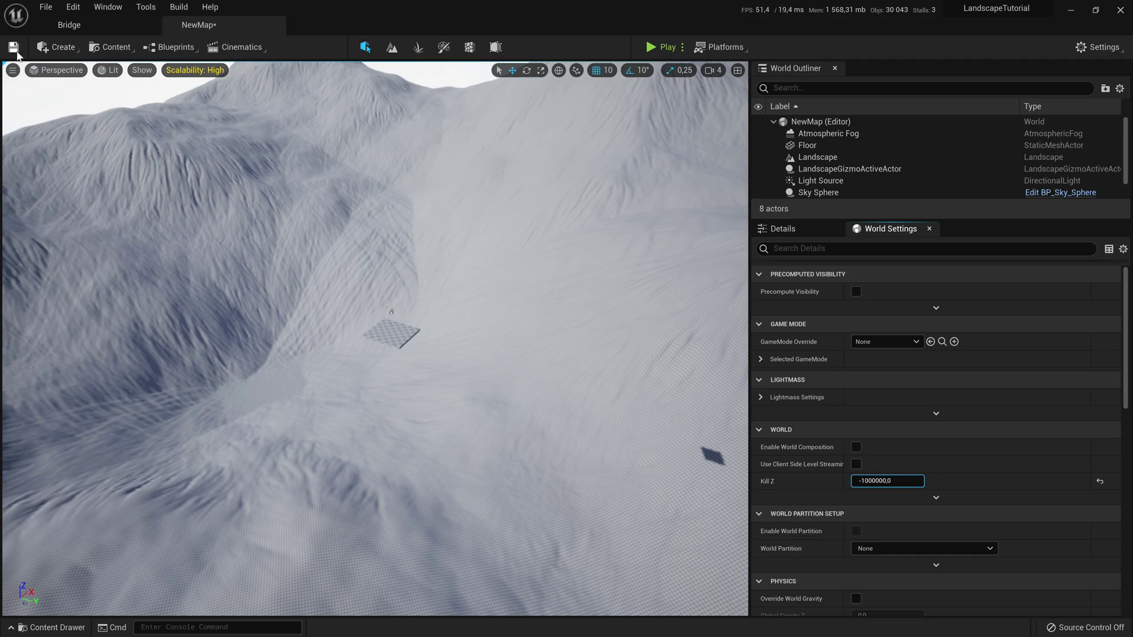
pyautogui.click(14, 48)
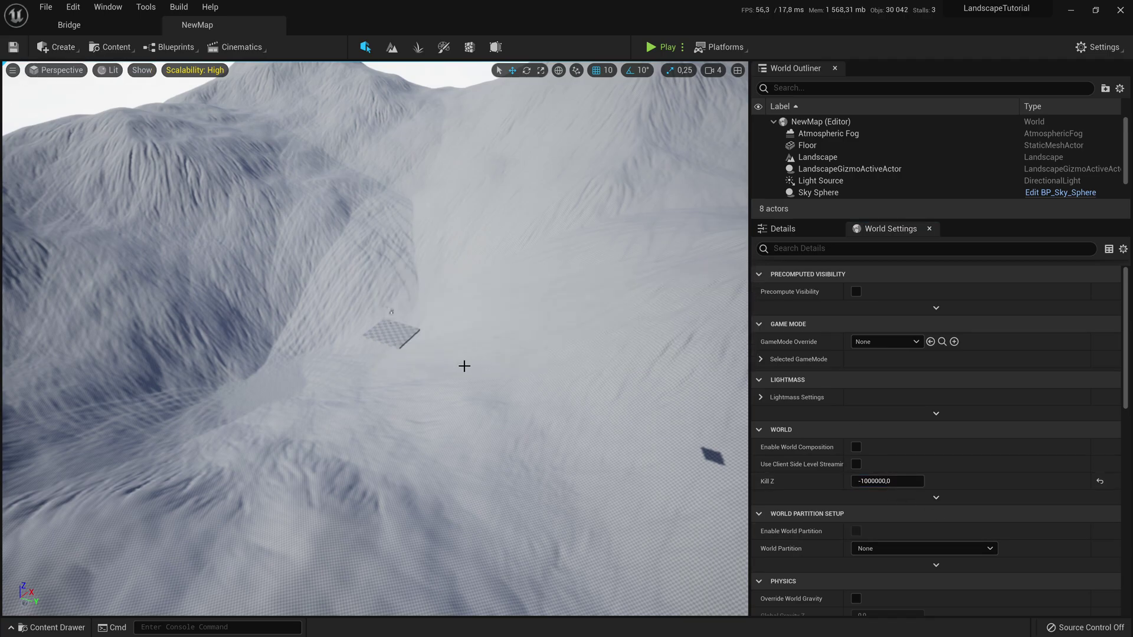
# Step: Play-test the level from close to the landscape surface, running the character forward, and end the session
pyautogui.press('w')
pyautogui.moveTo(463, 367); pyautogui.dragTo(551, 55, button='right')
pyautogui.press('w')
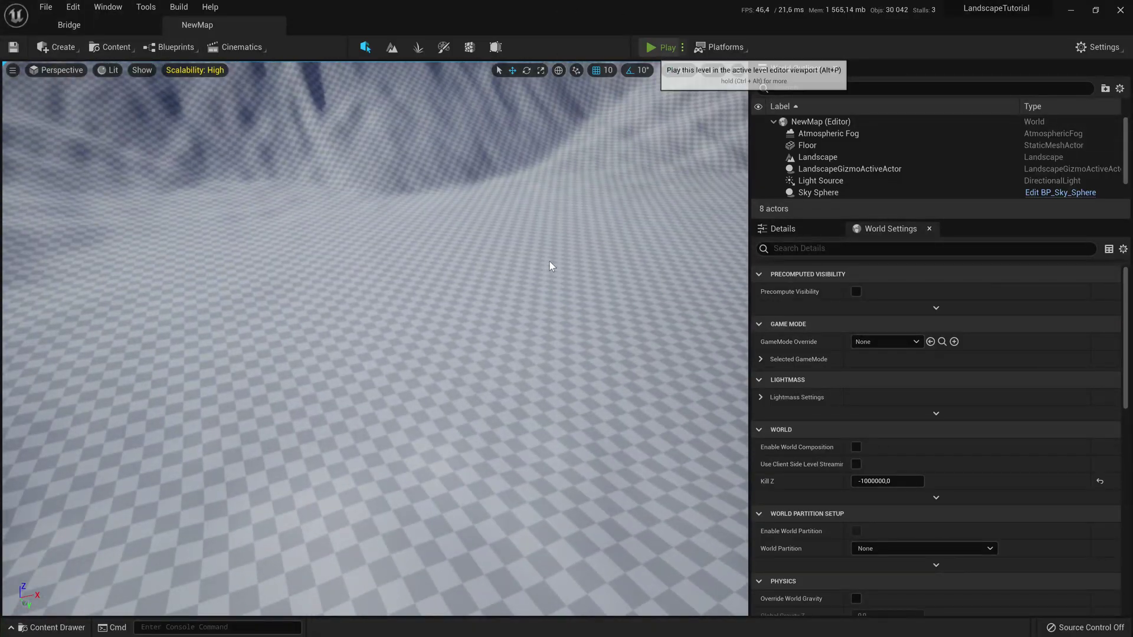
pyautogui.click(660, 47)
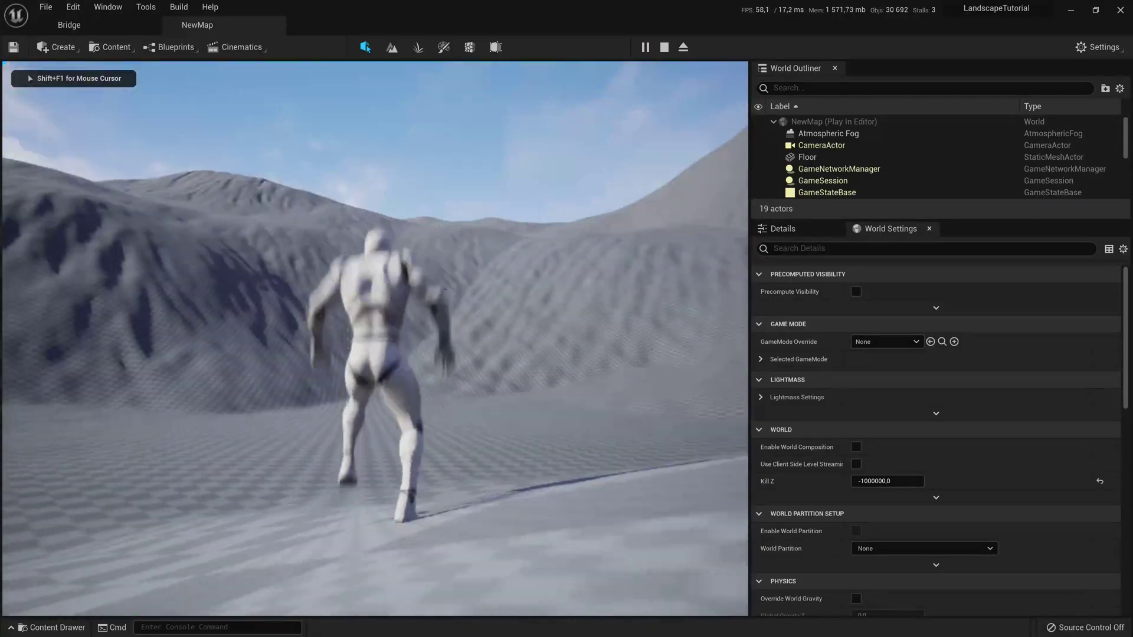
pyautogui.press('w')
pyautogui.press('Escape')
# Step: Close World Settings and switch the Content Browser from the Maps folder to the root Content folder
pyautogui.press('w')
pyautogui.moveTo(607, 170); pyautogui.dragTo(590, 236, button='right')
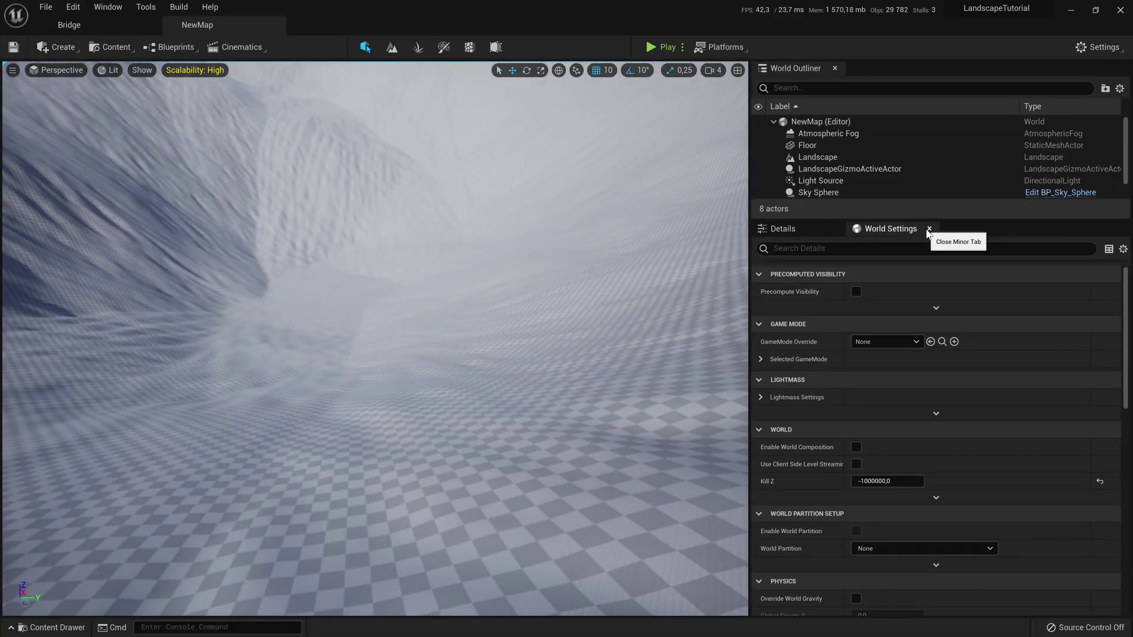
pyautogui.click(930, 228)
pyautogui.moveTo(567, 189); pyautogui.dragTo(460, 215, button='right')
pyautogui.hotkey('ctrl', 'space')
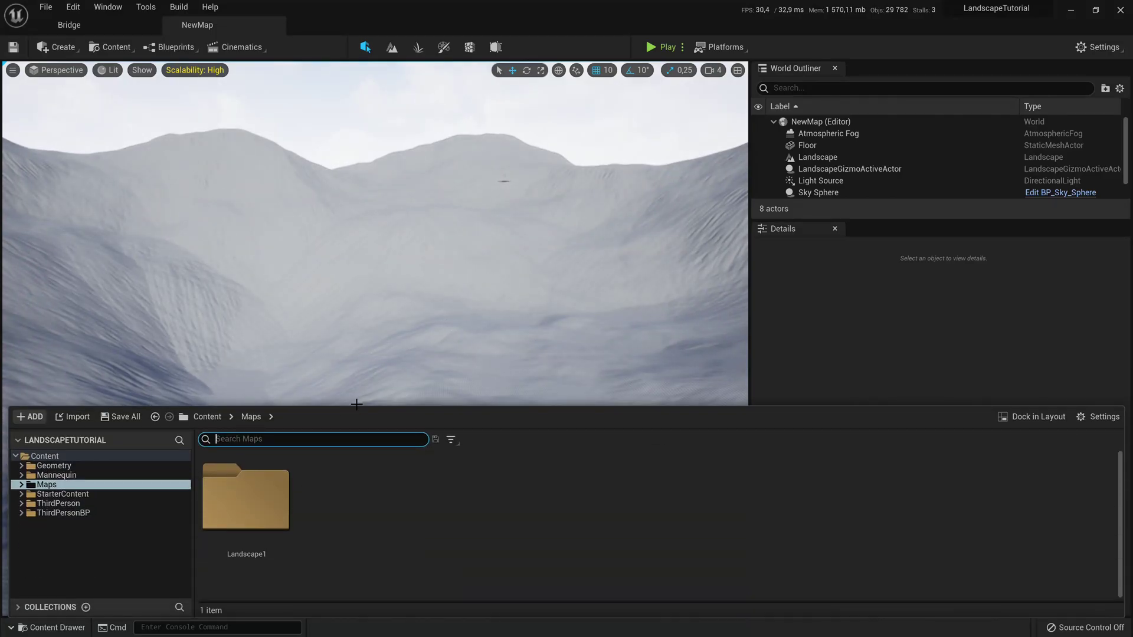
pyautogui.click(207, 417)
pyautogui.moveTo(464, 290); pyautogui.dragTo(443, 345, button='right')
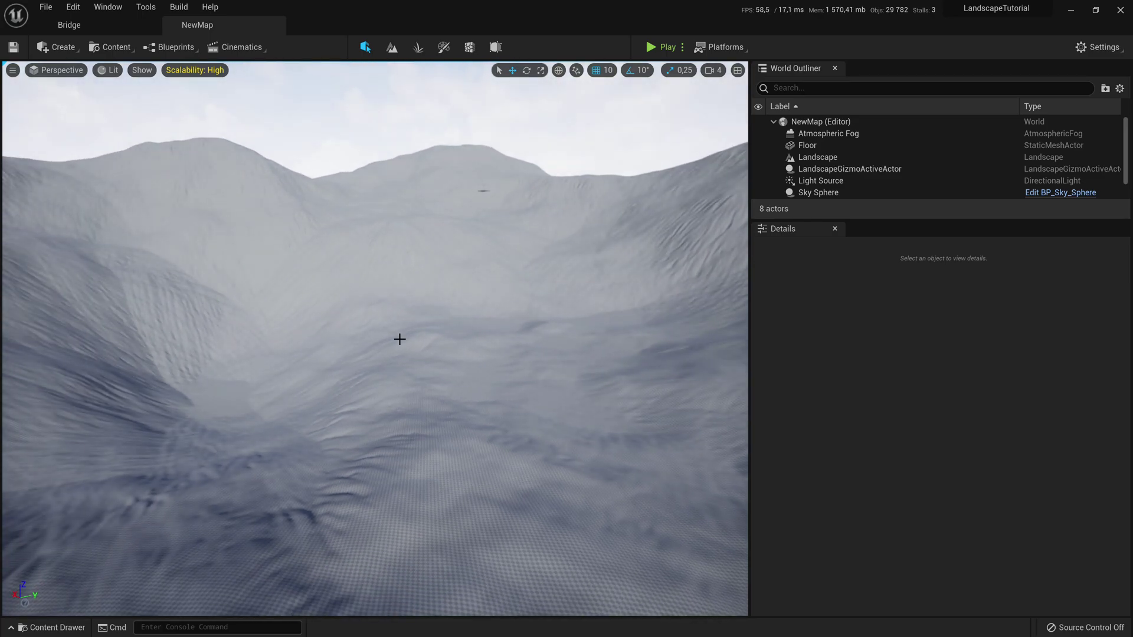
# Step: Examine the Paint tools and target layers in Landscape mode, and return to Selection mode
pyautogui.click(392, 46)
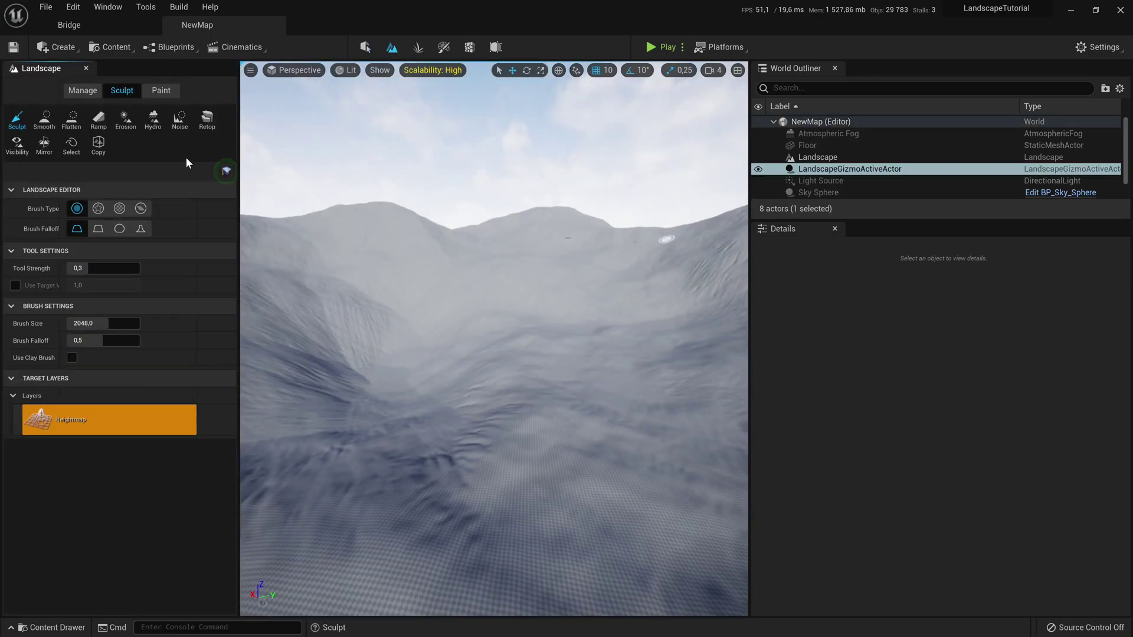
pyautogui.click(163, 89)
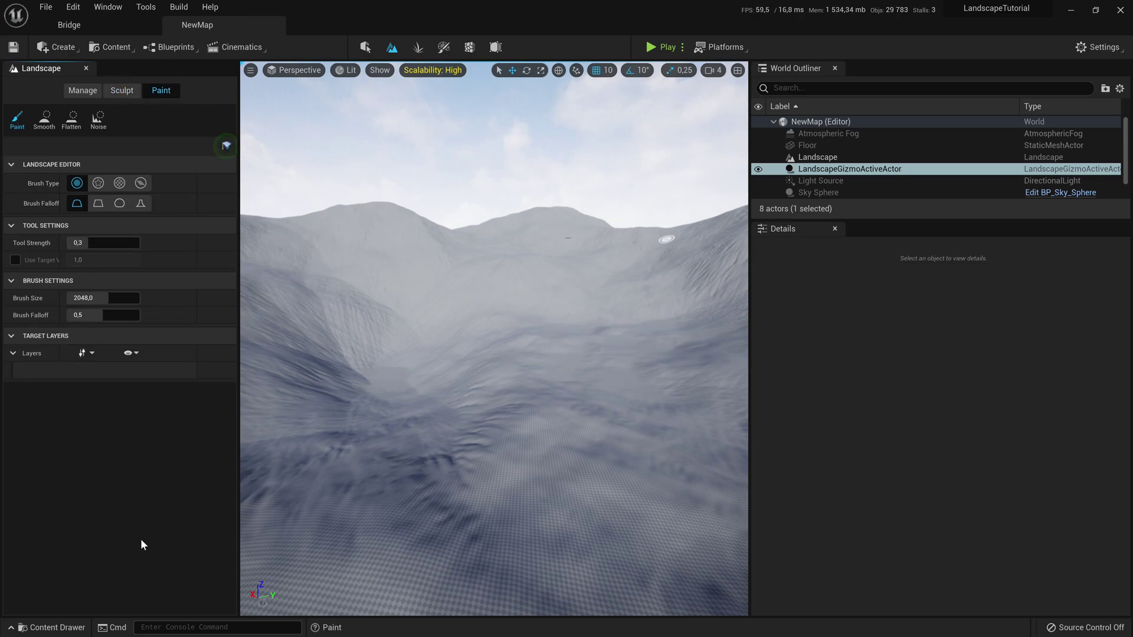
pyautogui.click(366, 48)
pyautogui.moveTo(416, 430); pyautogui.dragTo(481, 472, button='right')
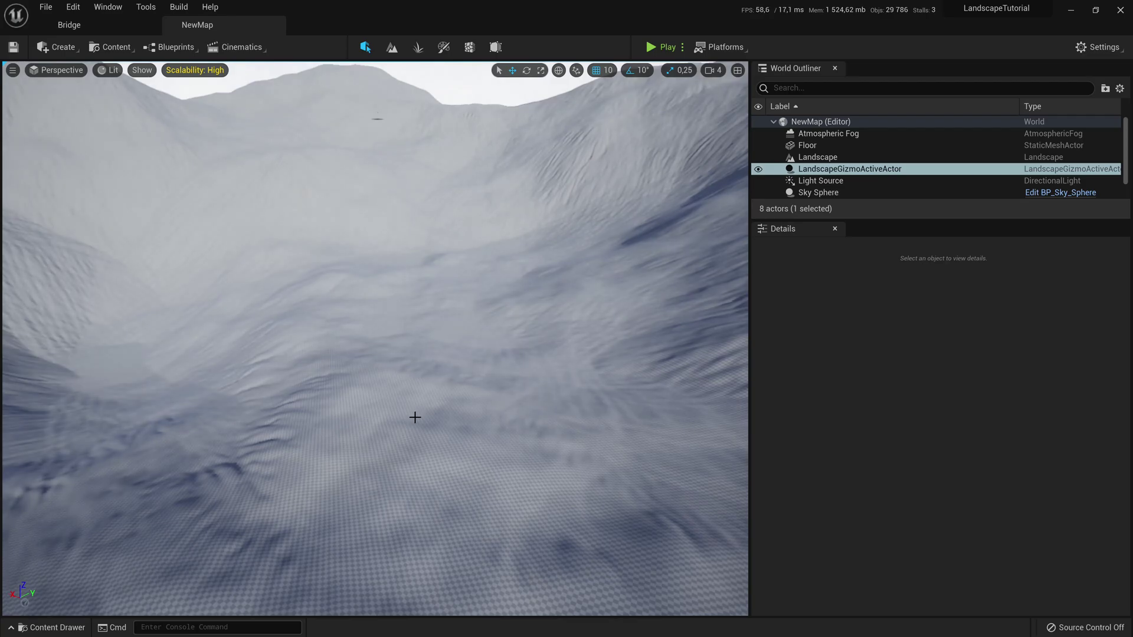
# Step: Create a new material named M_Landscape in the root Content folder
pyautogui.hotkey('ctrl', 'space')
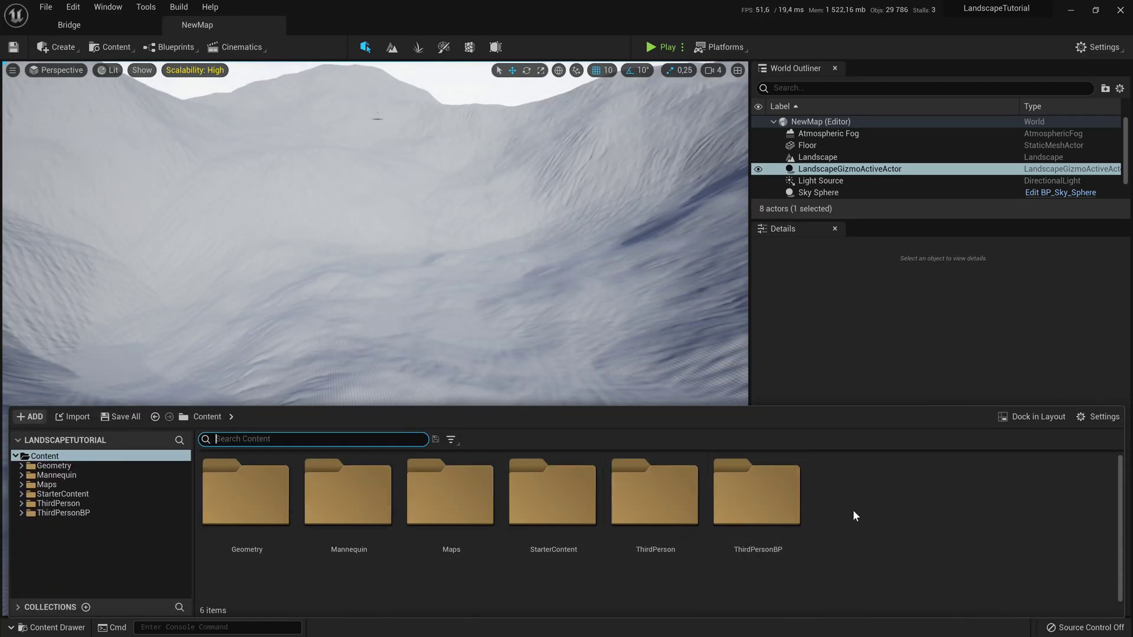
pyautogui.rightClick(842, 507)
pyautogui.click(901, 259)
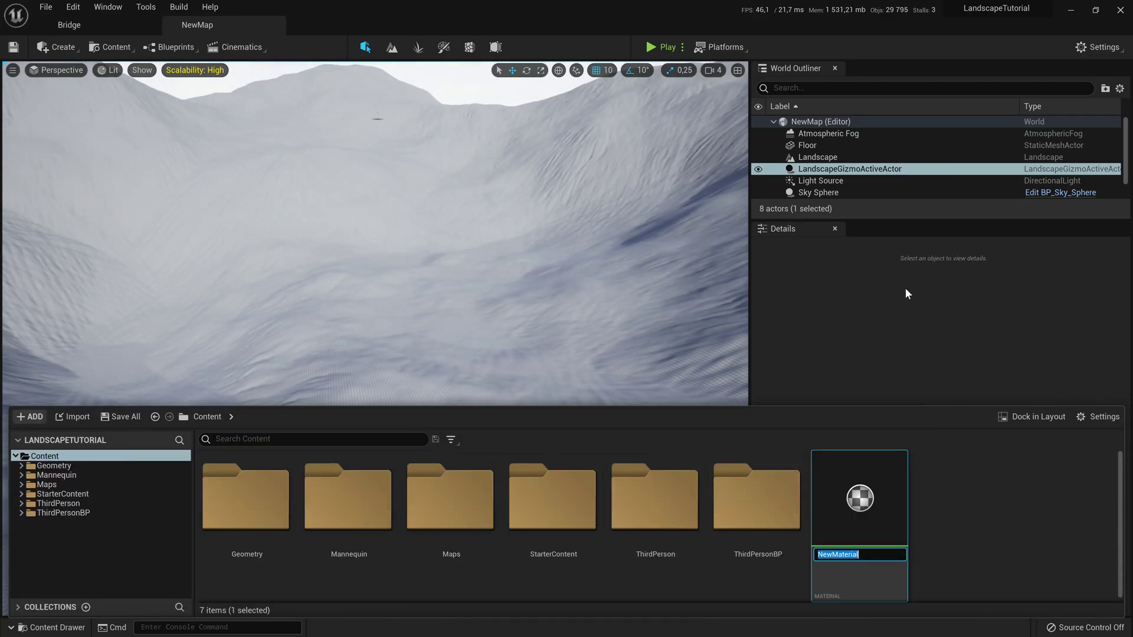
pyautogui.write('M_Landscape')
pyautogui.press('Return')
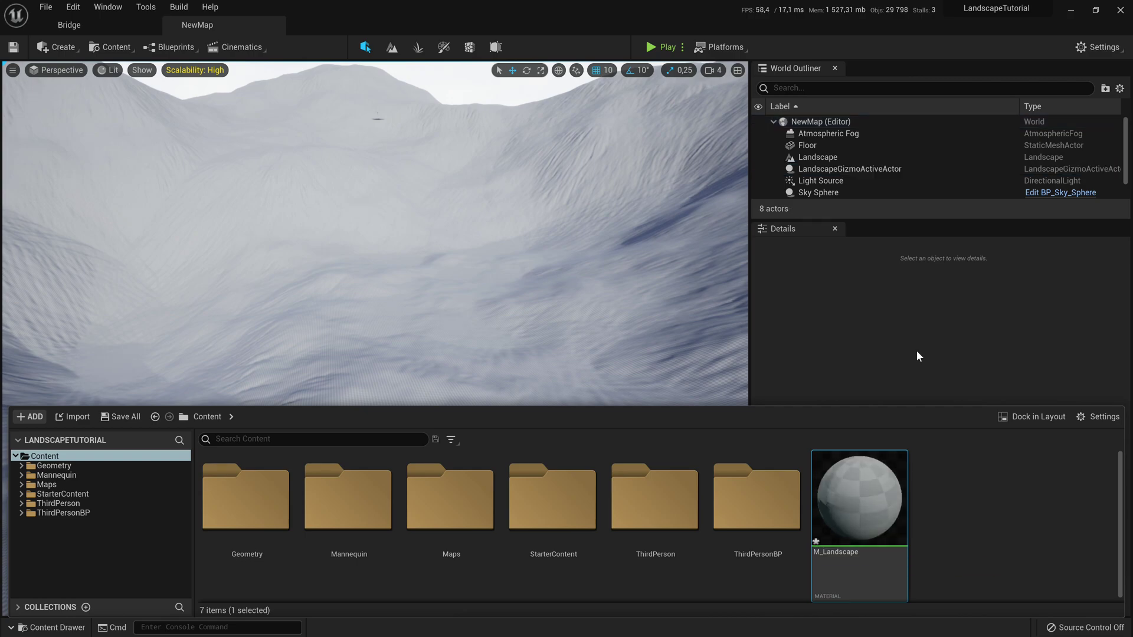
# Step: Open M_Landscape in the Material Editor, dock it beside the NewMap level, and bring up the node search in its graph
pyautogui.doubleClick(882, 499)
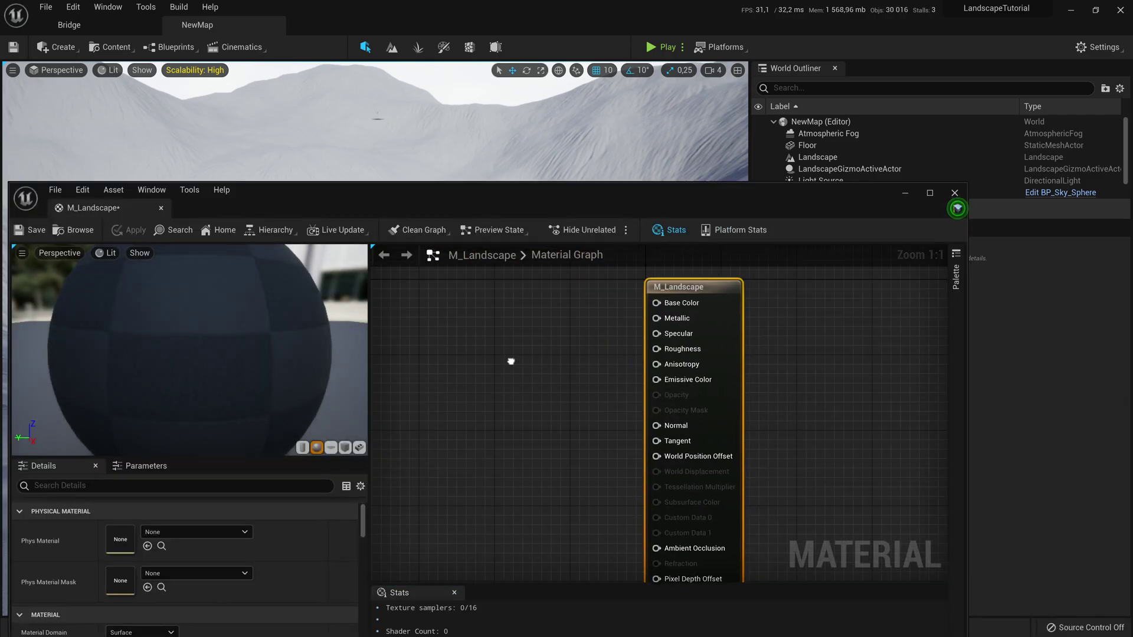
pyautogui.moveTo(101, 213); pyautogui.dragTo(326, 32)
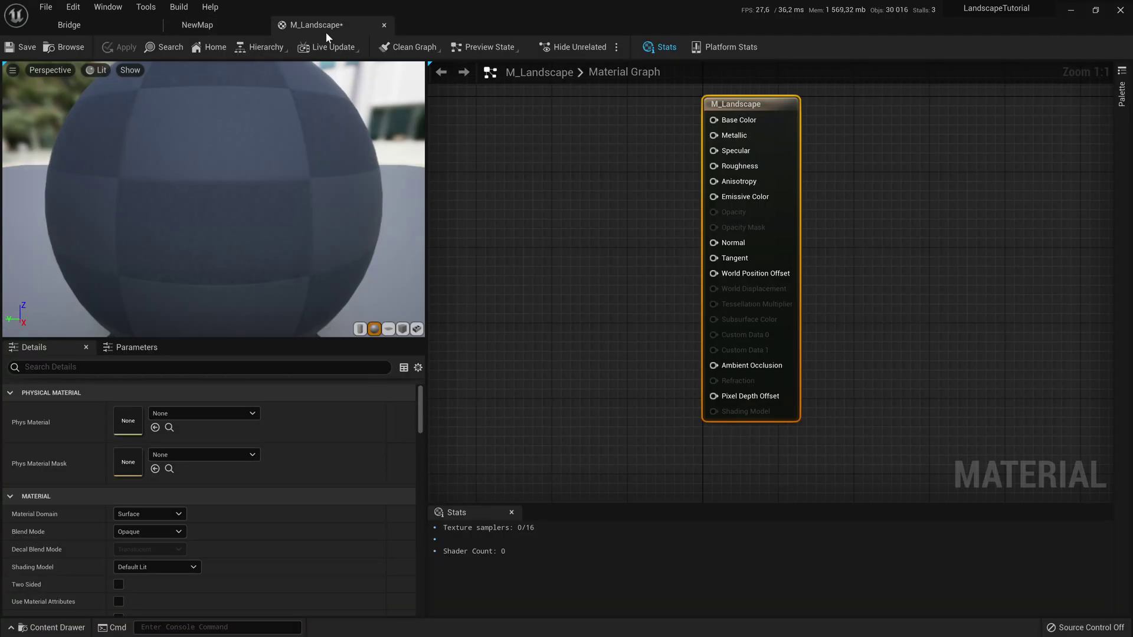
pyautogui.moveTo(599, 198); pyautogui.dragTo(695, 326, button='right')
pyautogui.rightClick(570, 263)
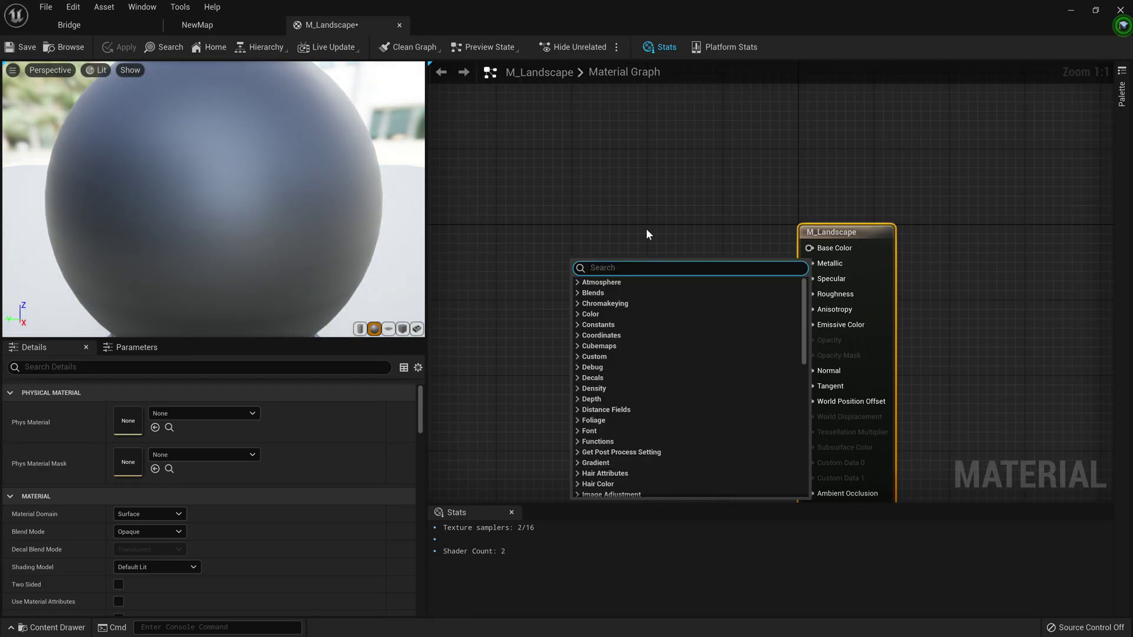
pyautogui.write('layer')
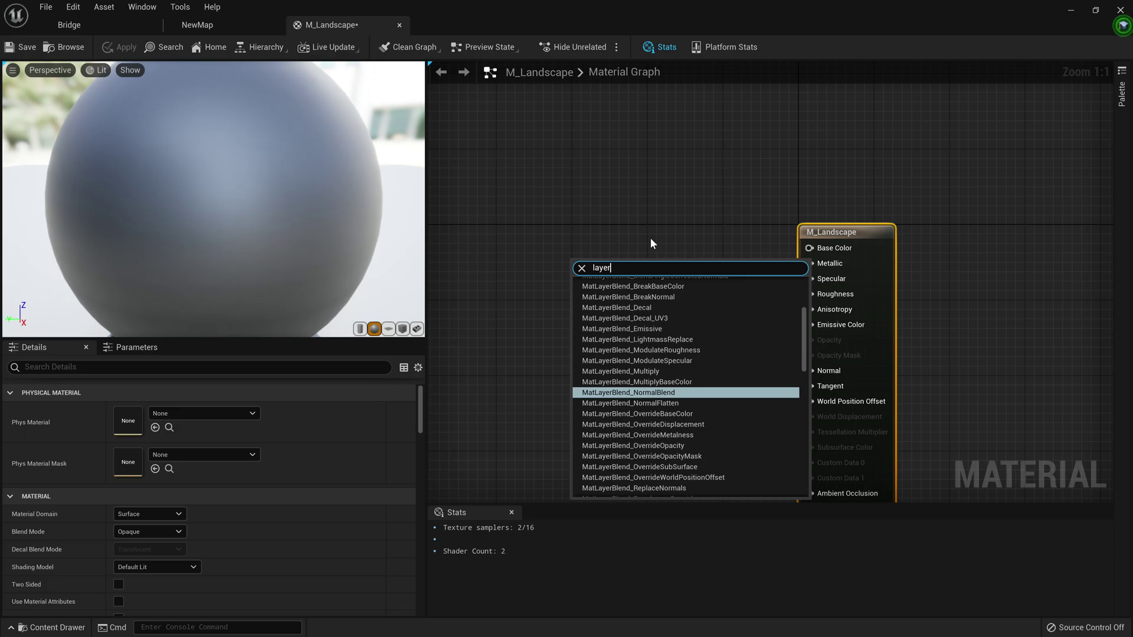
pyautogui.write('blen')
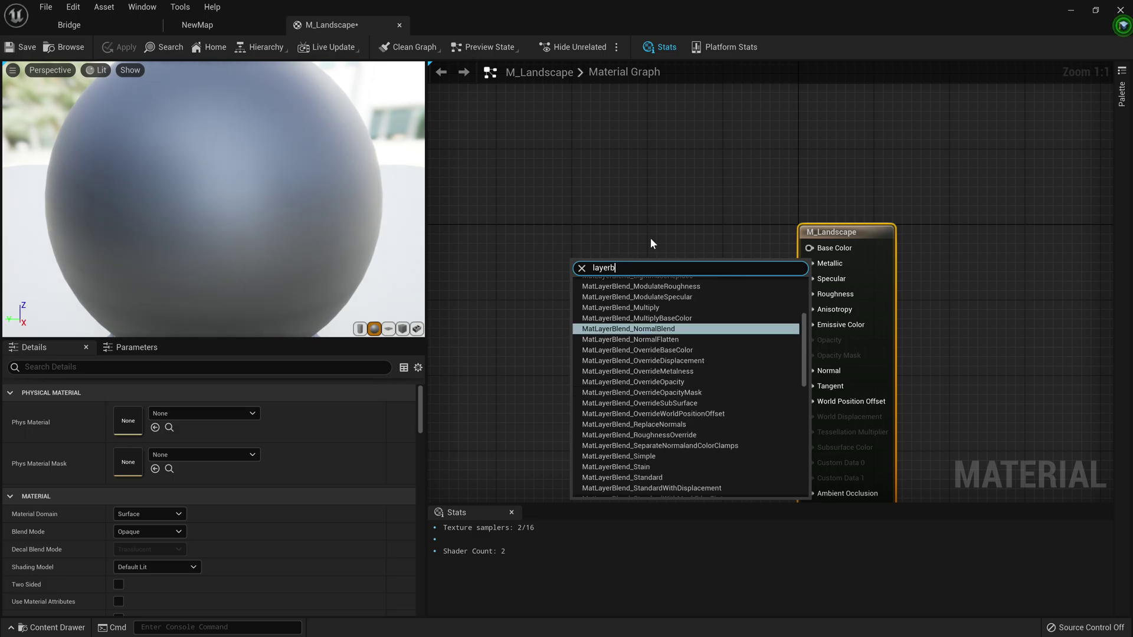
pyautogui.press('BackSpace')
pyautogui.press('BackSpace')
pyautogui.press('BackSpace')
pyautogui.press('BackSpace')
pyautogui.press('BackSpace')
pyautogui.press('BackSpace')
pyautogui.press('BackSpace')
pyautogui.press('BackSpace')
pyautogui.press('BackSpace')
# Step: Add a LandscapeLayerBlend node, connect its output to the material's Base Color, and place it level with that input
pyautogui.write('landsca')
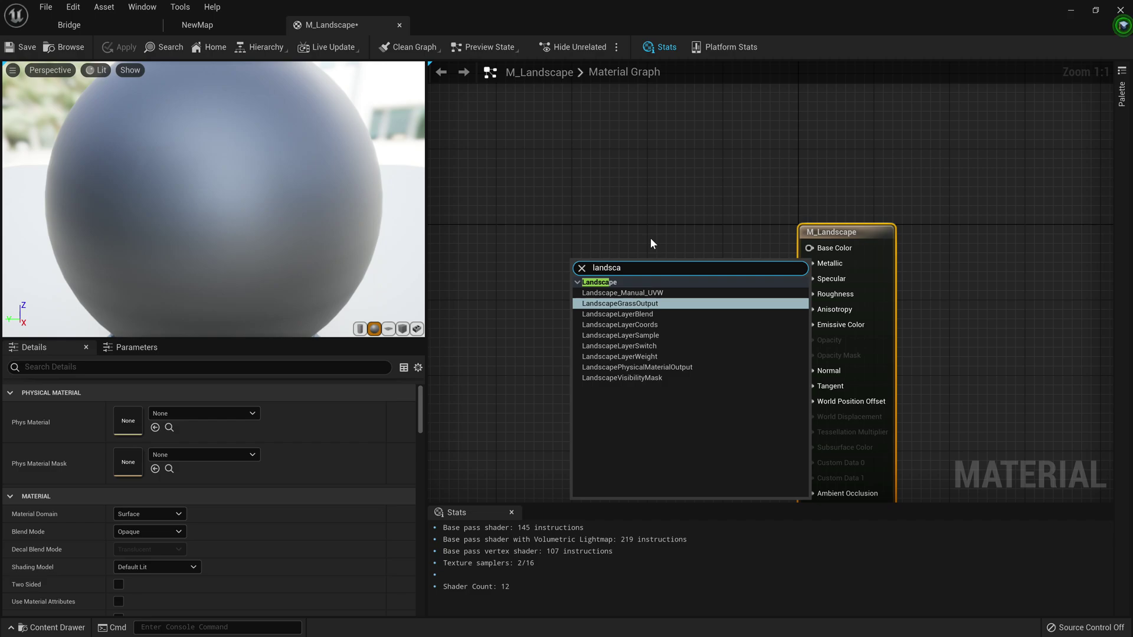
pyautogui.press('Down')
pyautogui.press('Return')
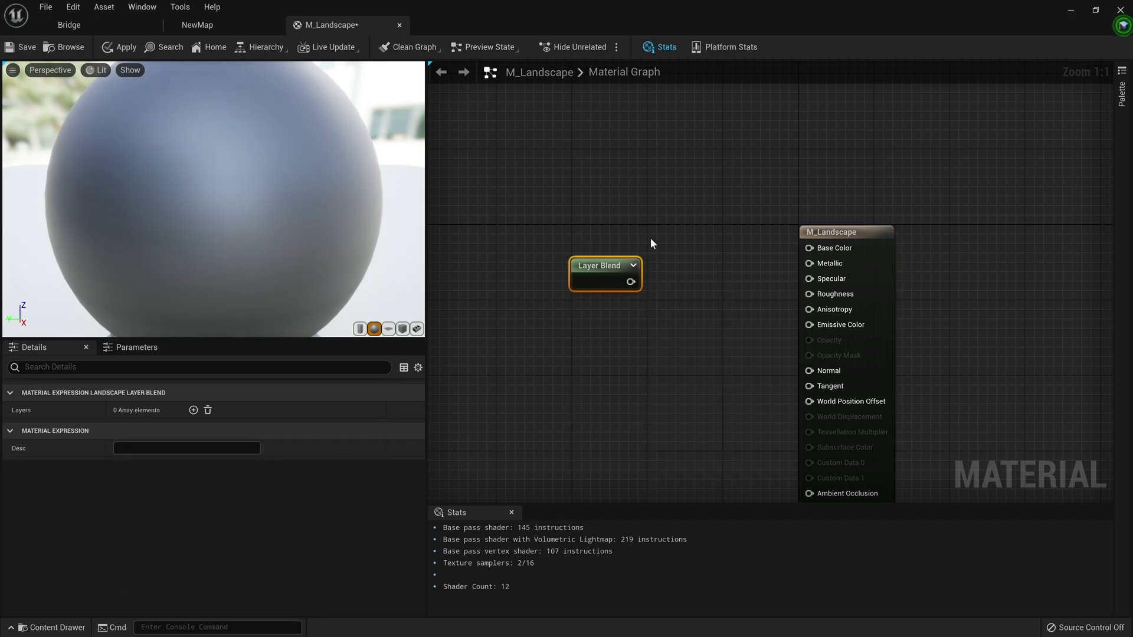
pyautogui.moveTo(631, 281); pyautogui.dragTo(809, 248)
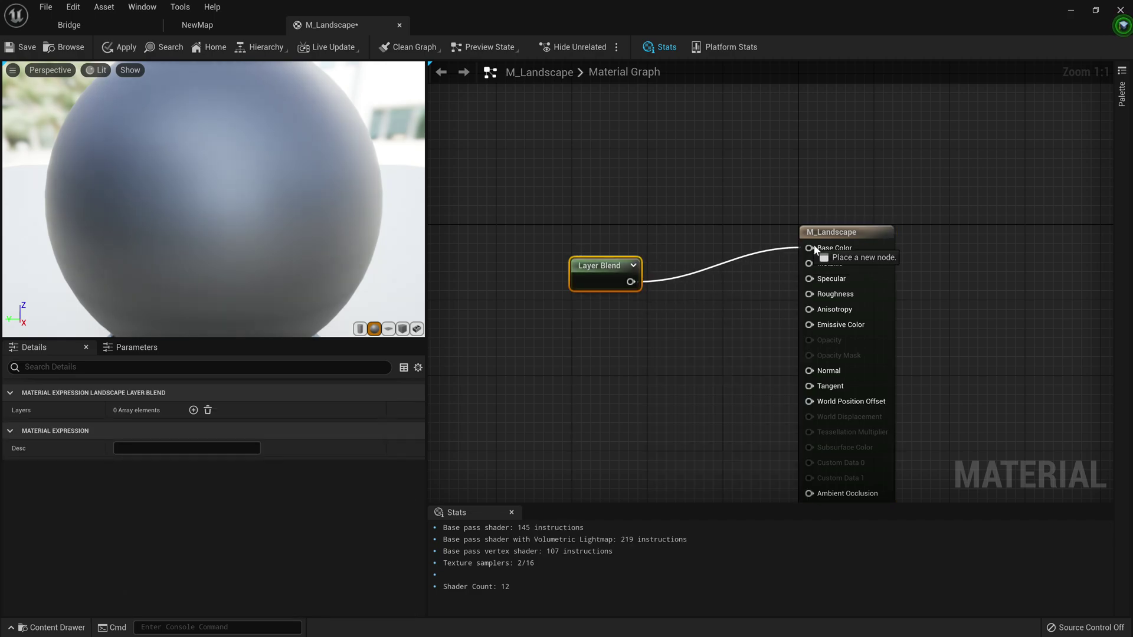
pyautogui.moveTo(600, 276); pyautogui.dragTo(696, 243)
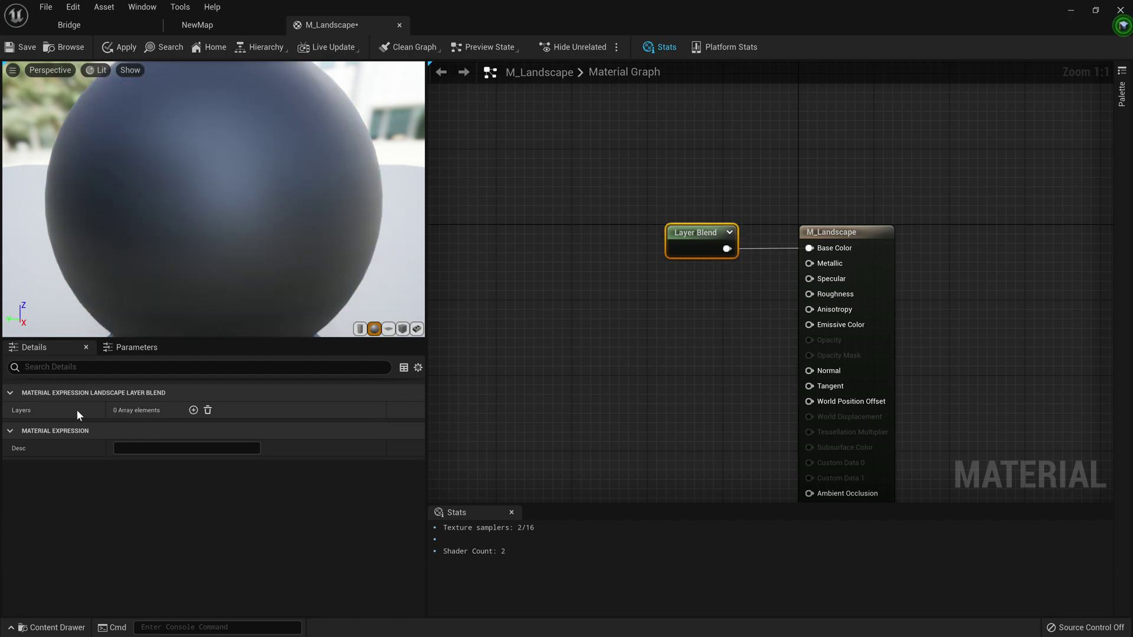
# Step: Add three layers to the Layer Blend node
pyautogui.click(193, 410)
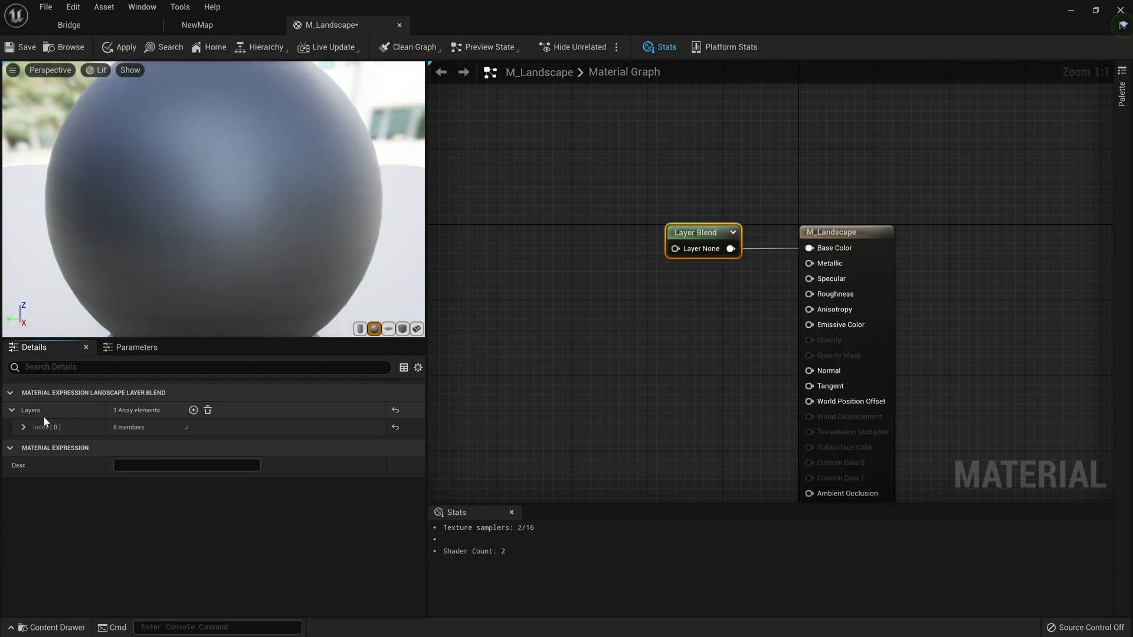
pyautogui.click(193, 410)
pyautogui.click(193, 410)
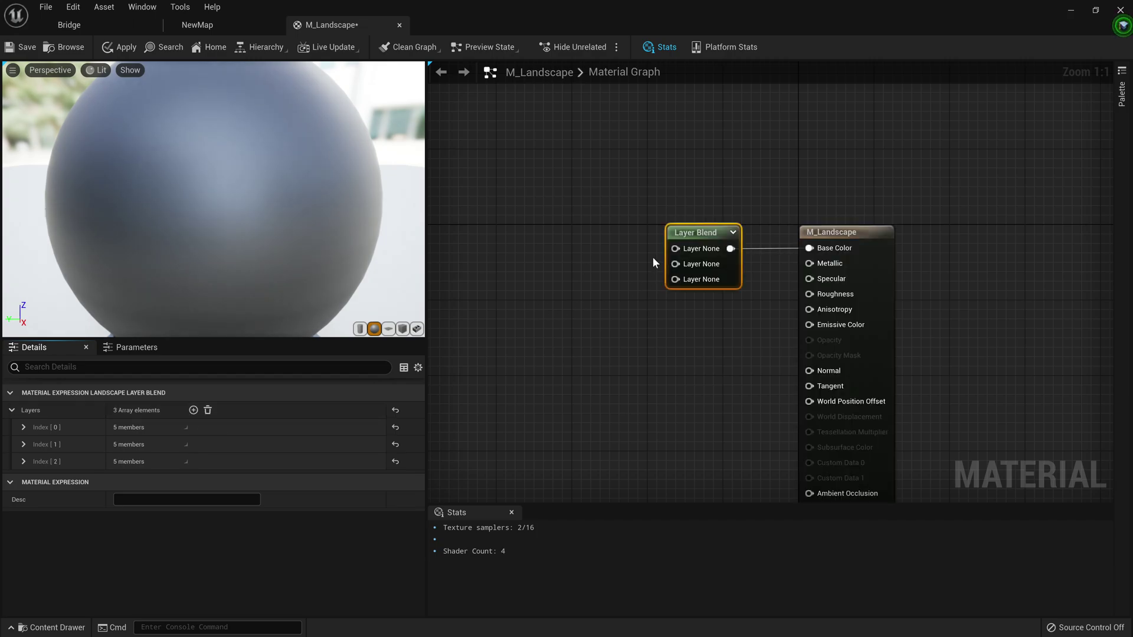
# Step: Name the first layer of the Layer Blend node BaseLayer
pyautogui.click(25, 428)
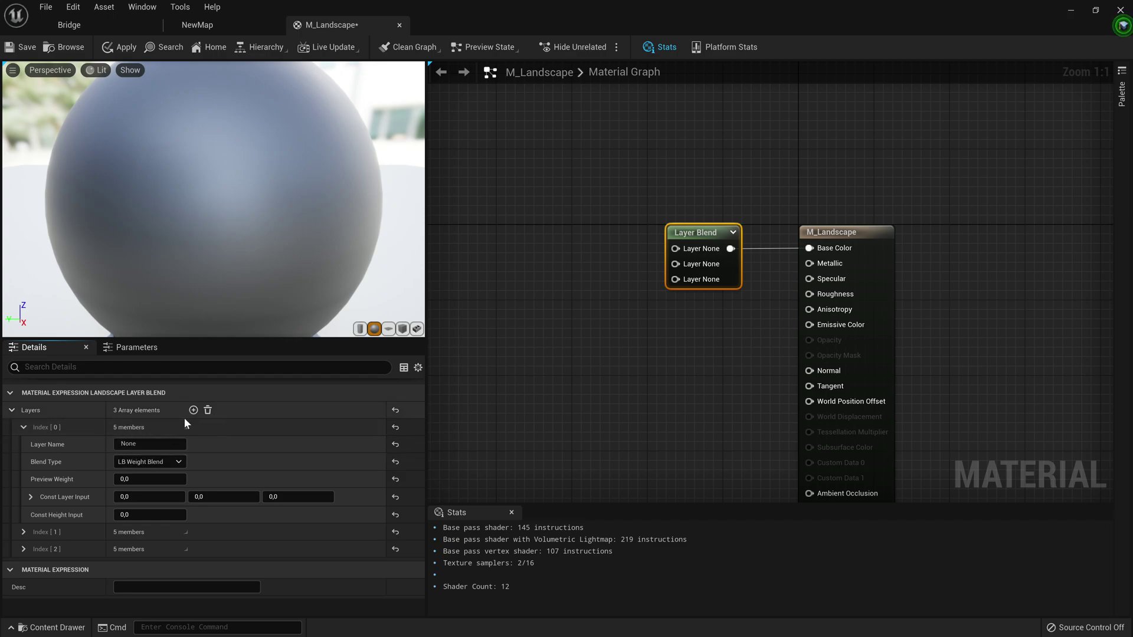
pyautogui.click(144, 444)
pyautogui.press('BackSpace')
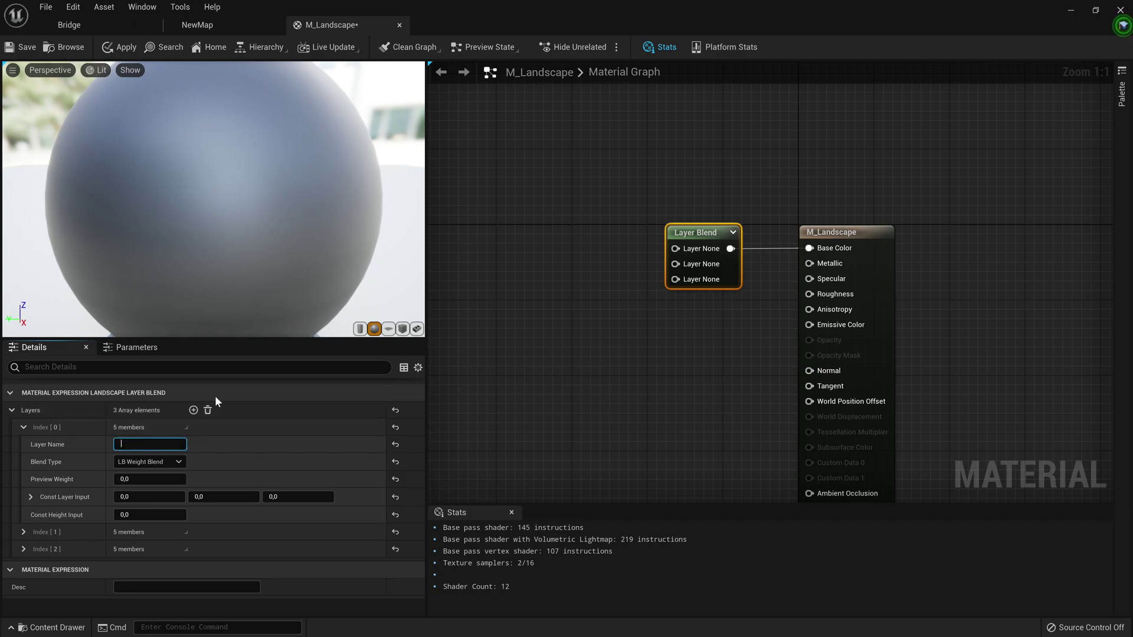
pyautogui.write('BaseLayer')
pyautogui.press('Return')
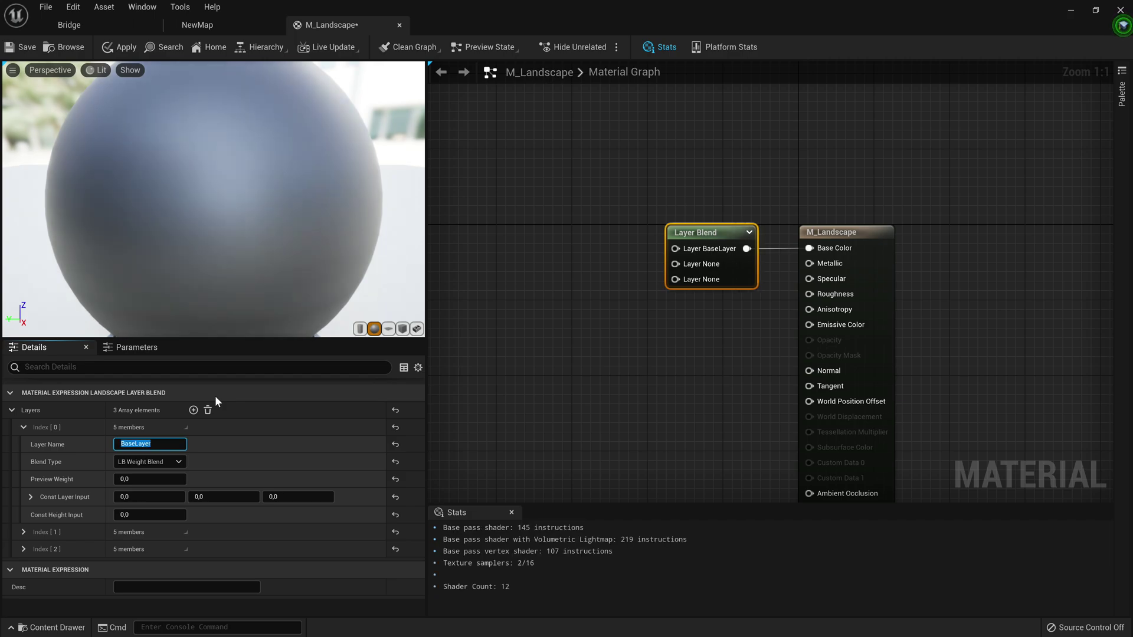
# Step: Name the second layer of the Layer Blend node Layer1
pyautogui.click(24, 532)
pyautogui.scroll(-3, 144, 505)
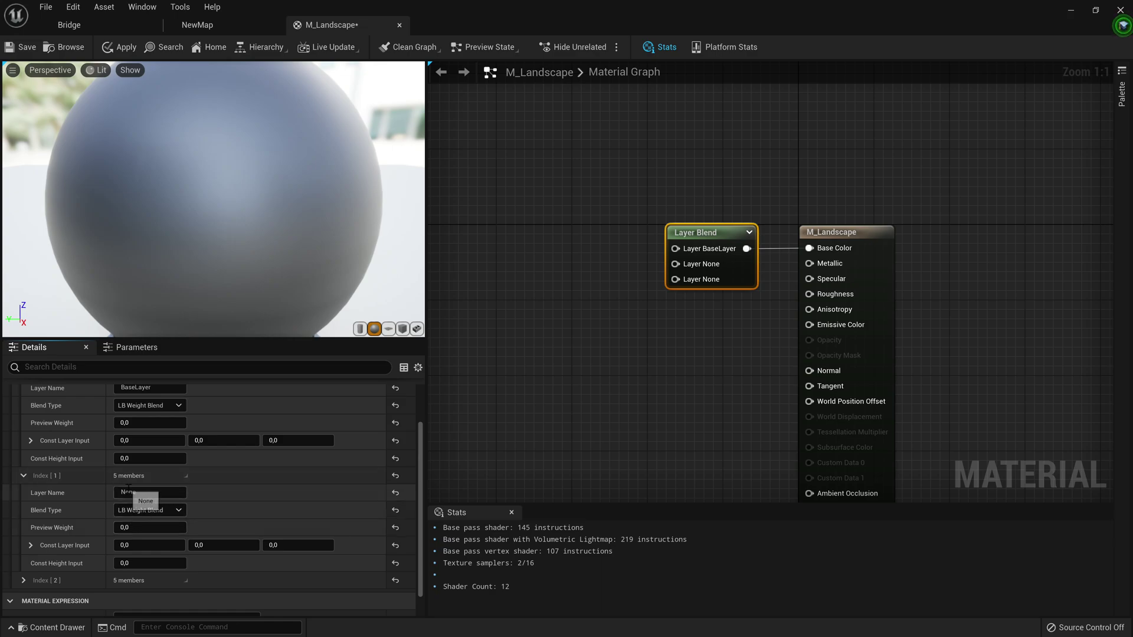
pyautogui.click(128, 492)
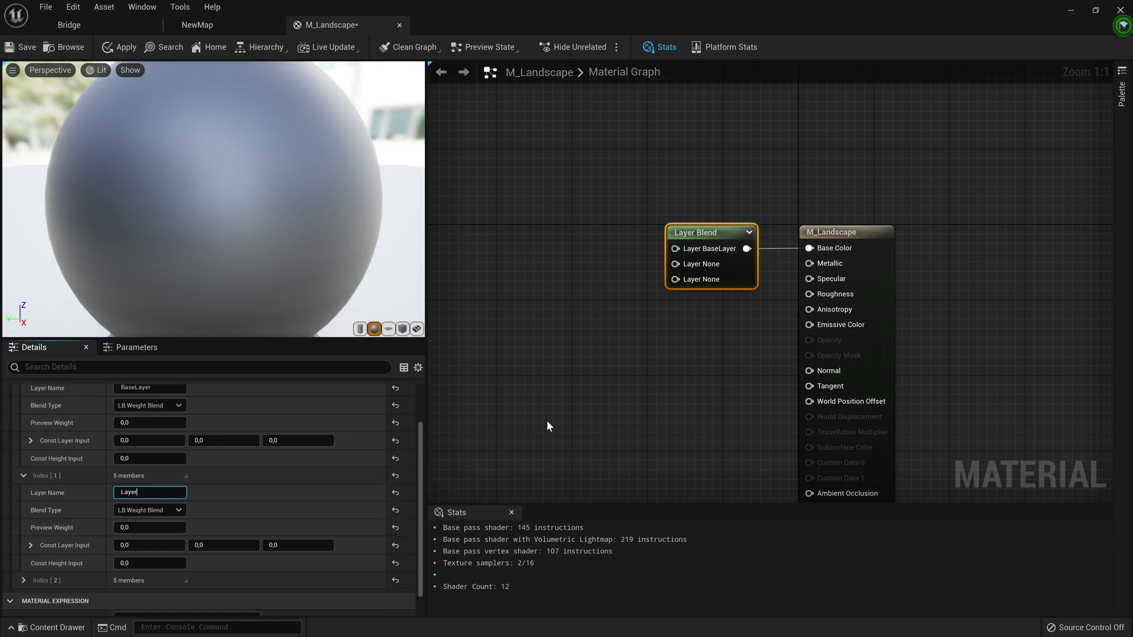
pyautogui.press('Return')
pyautogui.click(168, 492)
pyautogui.press('Return')
# Step: Name the third layer of the Layer Blend node Layer2
pyautogui.click(24, 578)
pyautogui.click(151, 597)
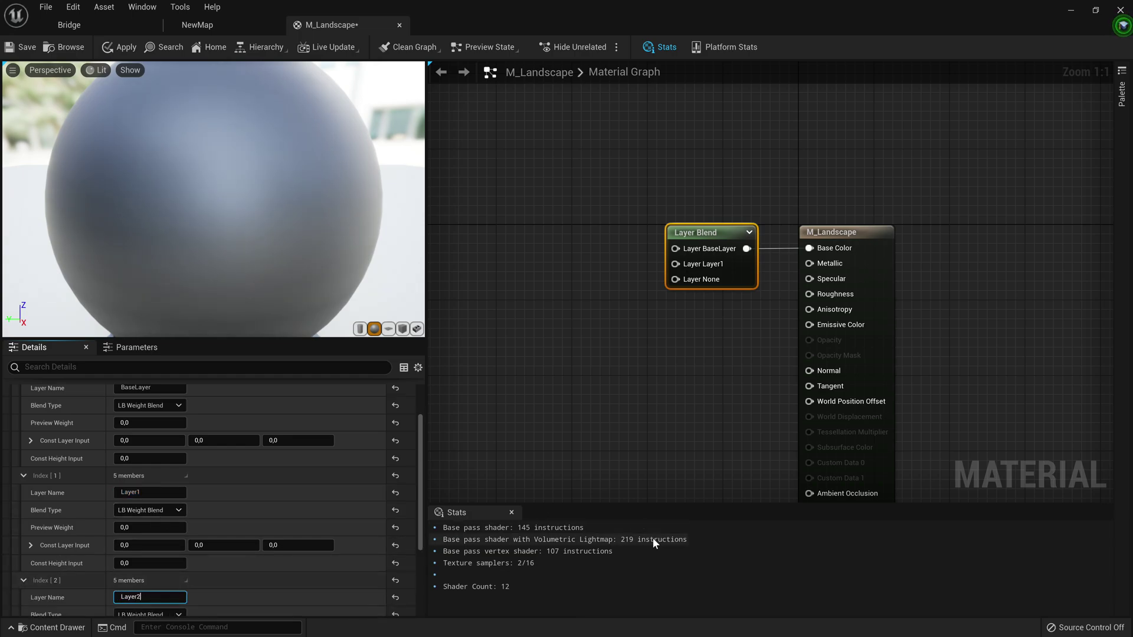
pyautogui.write('Layer2')
pyautogui.press('Return')
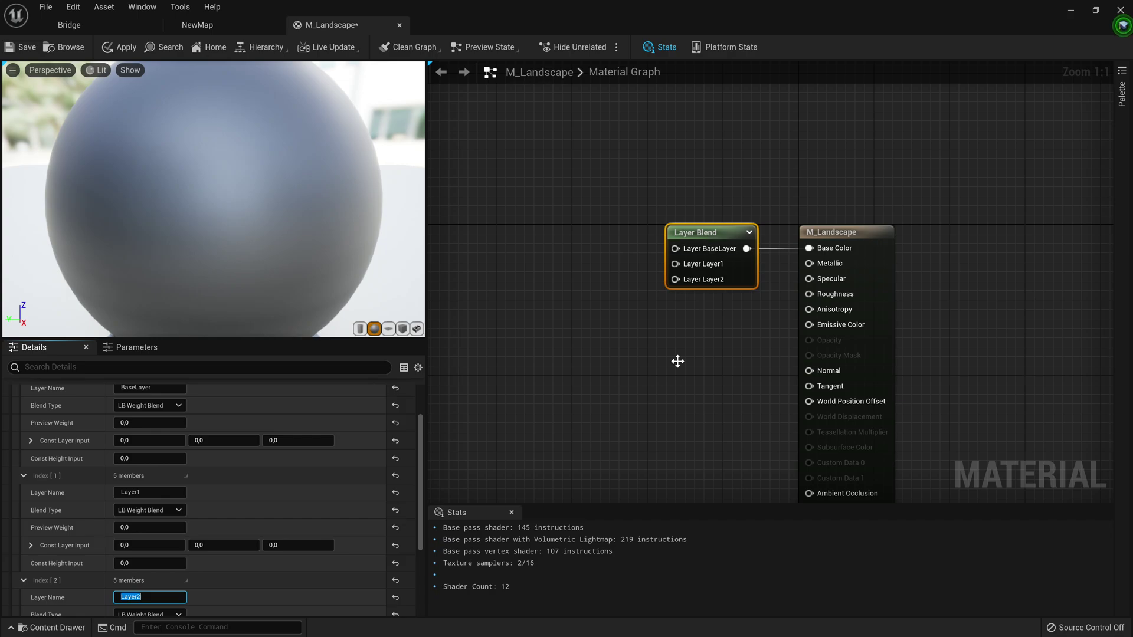
# Step: Set the preview weight of BaseLayer in the Layer Blend node to 1 and apply the material changes
pyautogui.scroll(-2, 256, 576)
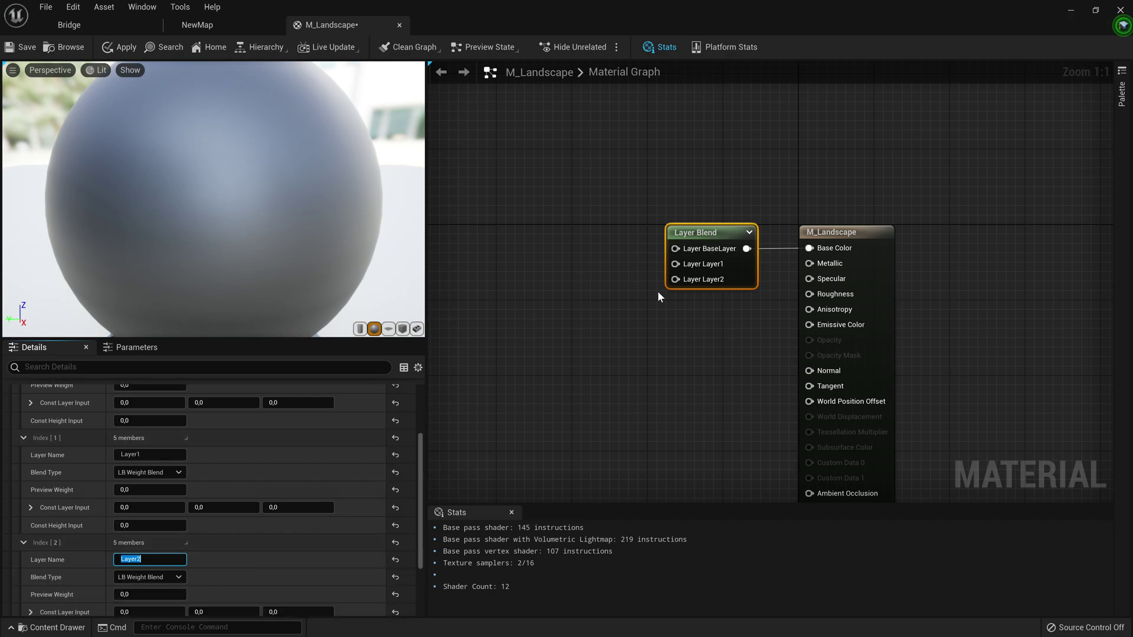
pyautogui.scroll(5, 288, 461)
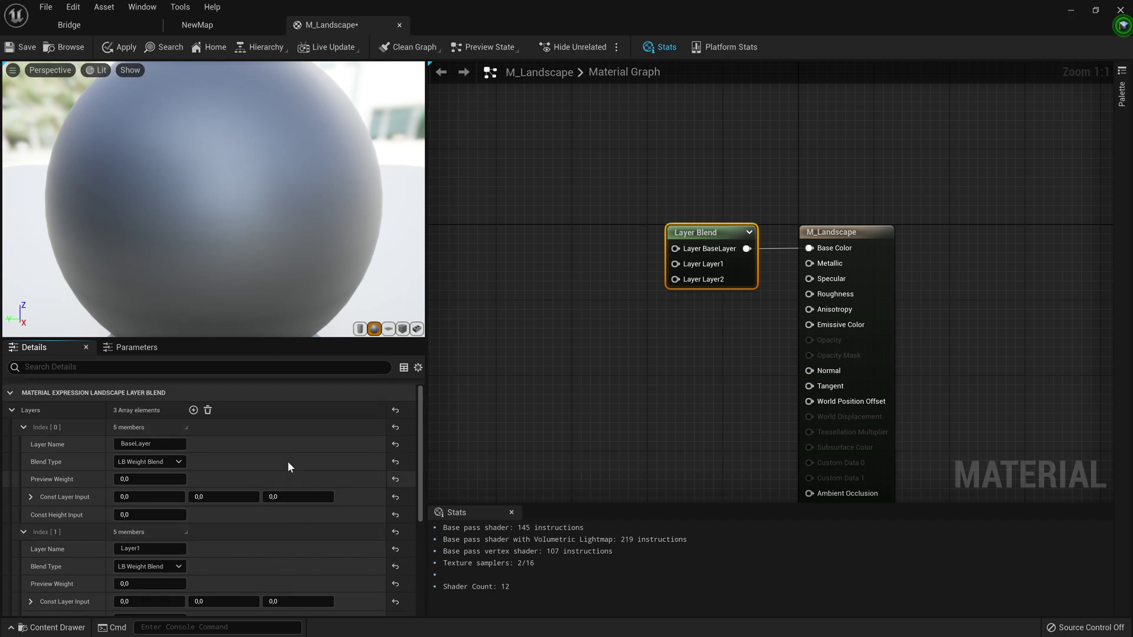
pyautogui.click(159, 463)
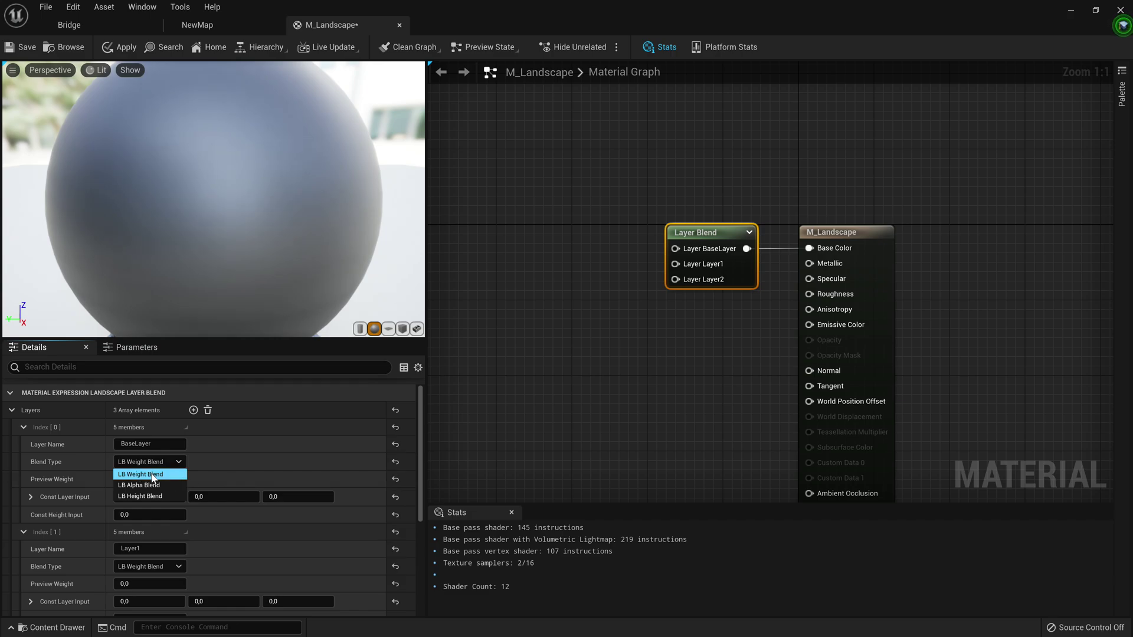
pyautogui.click(223, 476)
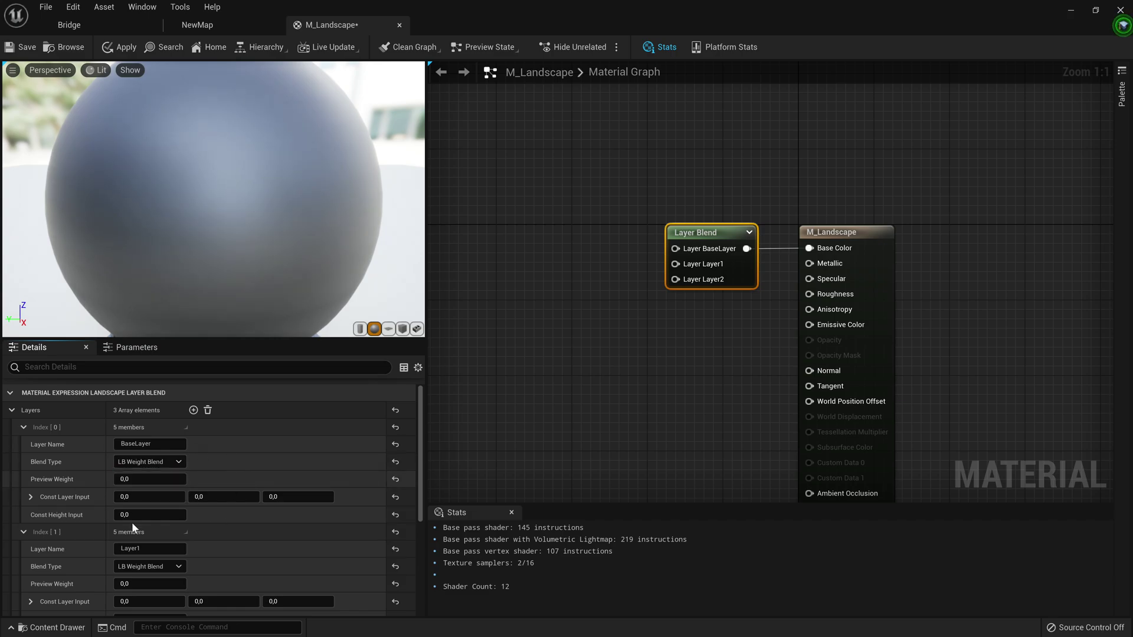
pyautogui.scroll(-3, 229, 483)
pyautogui.scroll(2, 144, 487)
pyautogui.click(139, 460)
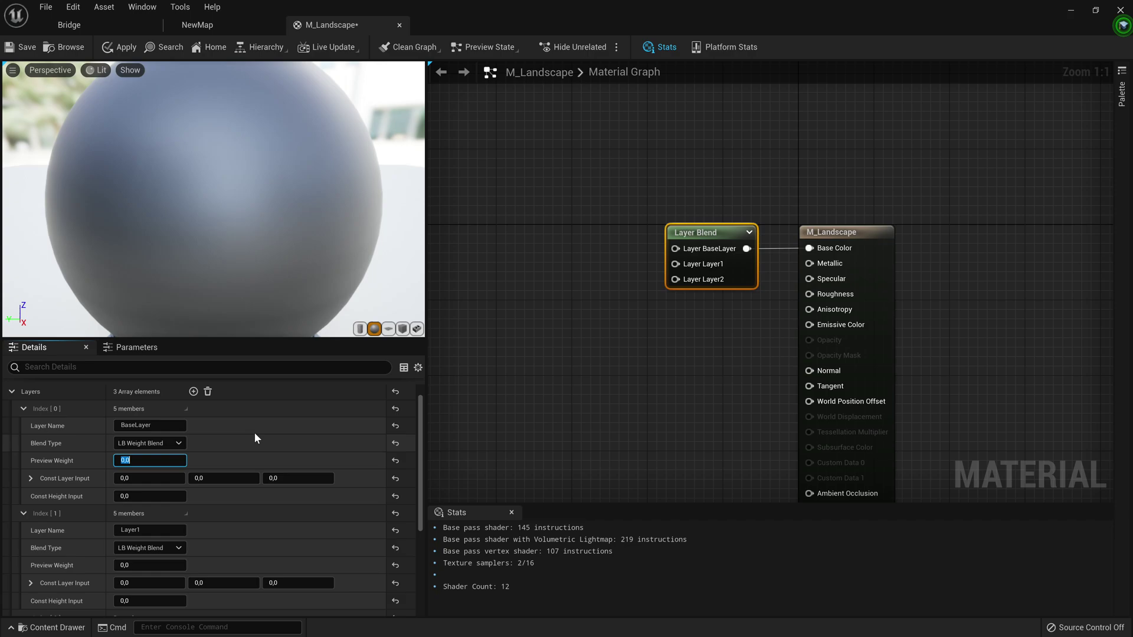
pyautogui.write('1')
pyautogui.press('Return')
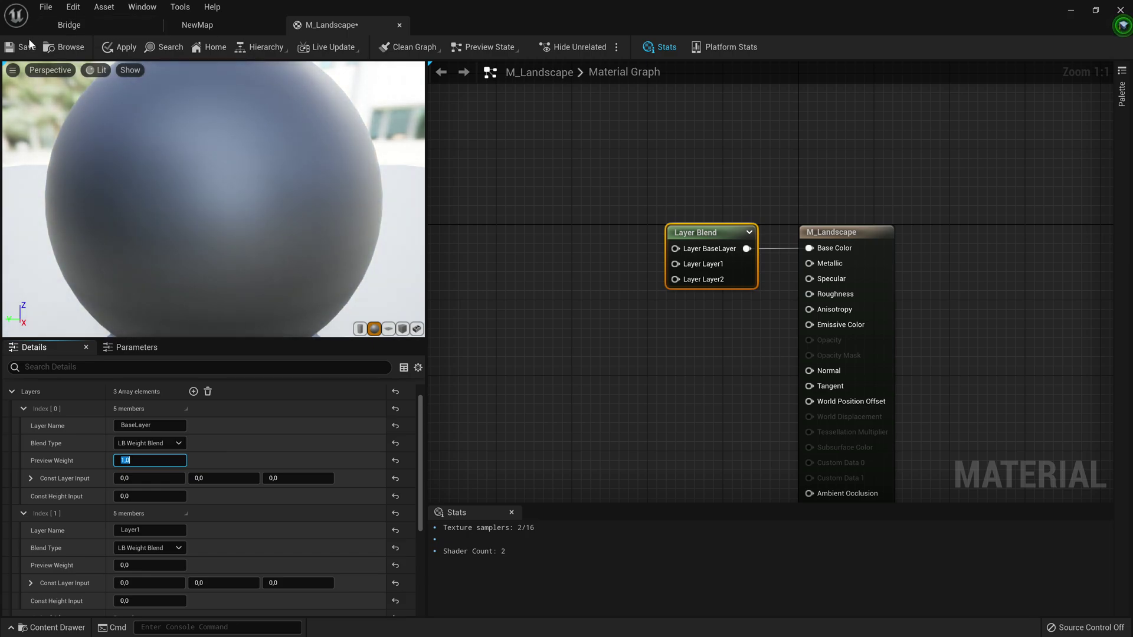
pyautogui.click(118, 50)
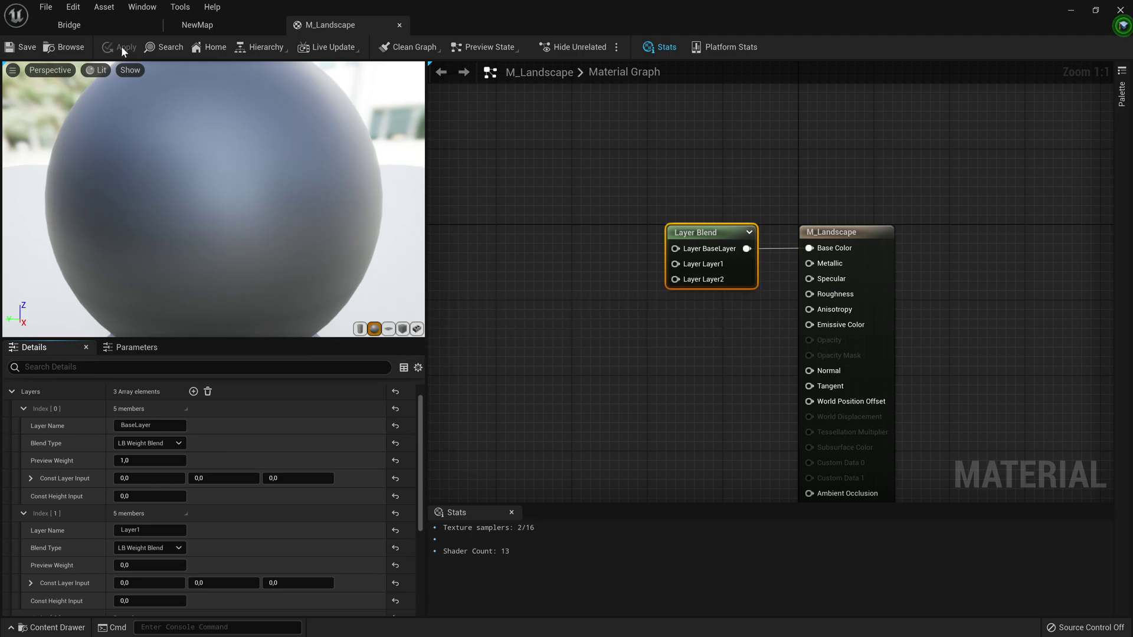
# Step: Select the landscape in NewMap and assign M_Landscape as its landscape material
pyautogui.click(230, 26)
pyautogui.moveTo(571, 434)
pyautogui.mouseDown(button='right')
pyautogui.moveTo(626, 422)
pyautogui.moveTo(551, 427)
pyautogui.mouseUp(button='right')
pyautogui.moveTo(313, 380)
pyautogui.mouseDown(button='right')
pyautogui.moveTo(336, 472)
pyautogui.moveTo(313, 380)
pyautogui.mouseUp(button='right')
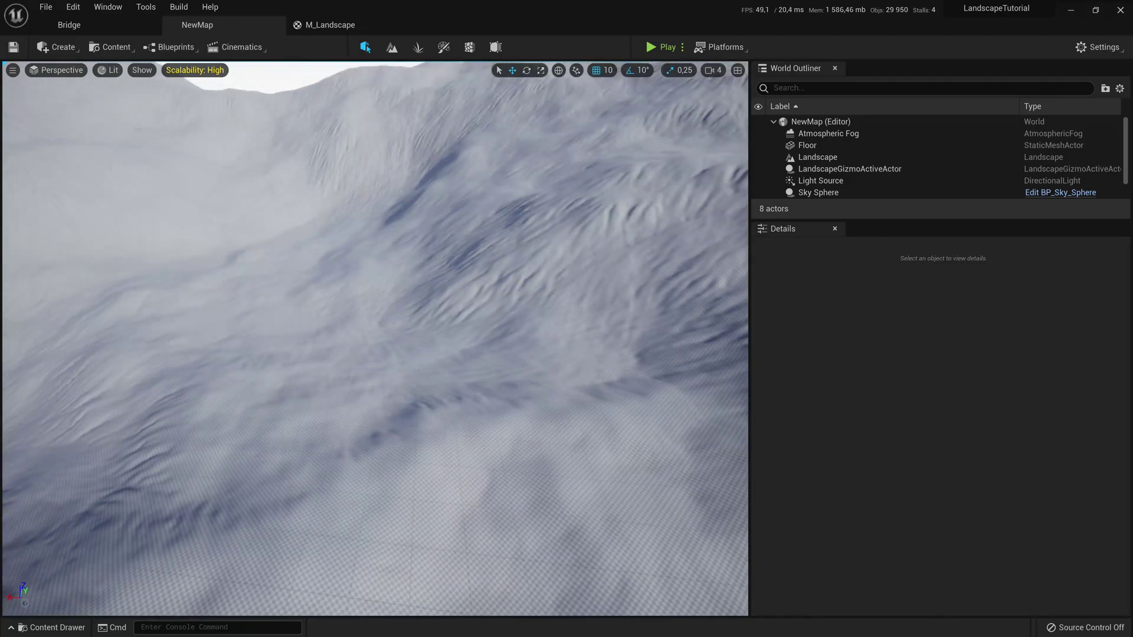
pyautogui.click(367, 380)
pyautogui.scroll(-7, 1002, 492)
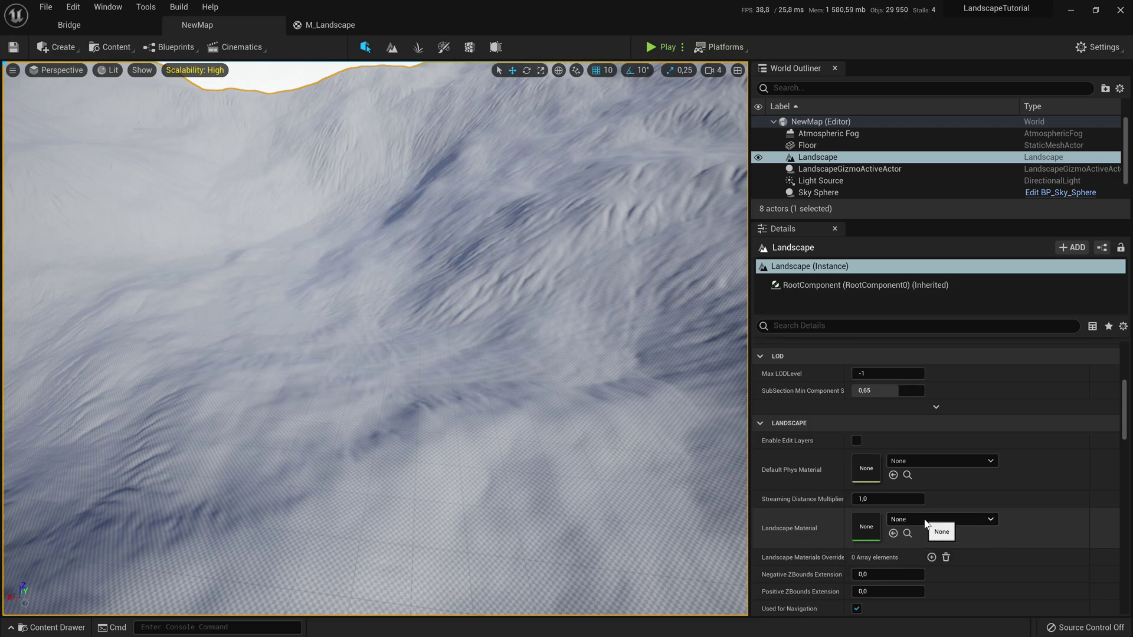
pyautogui.click(925, 523)
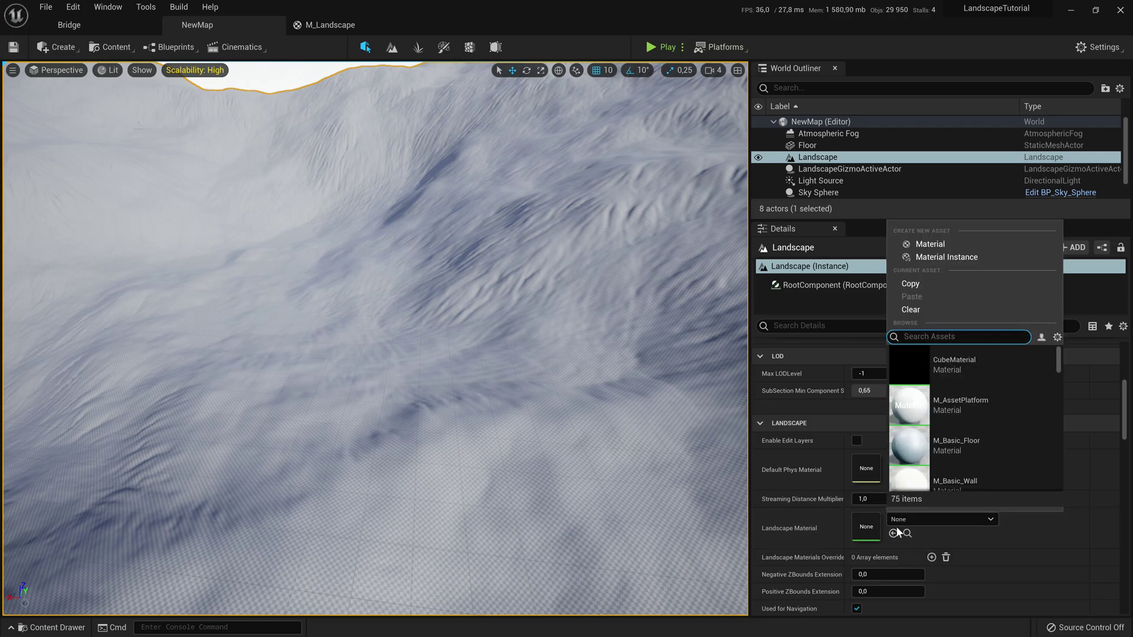
pyautogui.write('M')
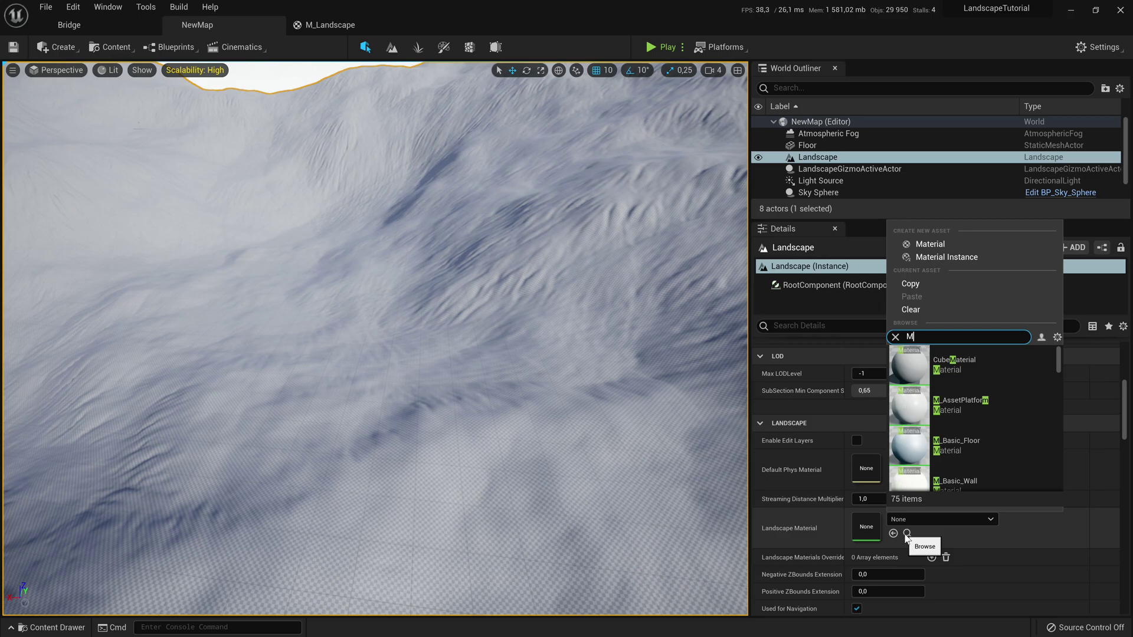
pyautogui.write('_Landsc')
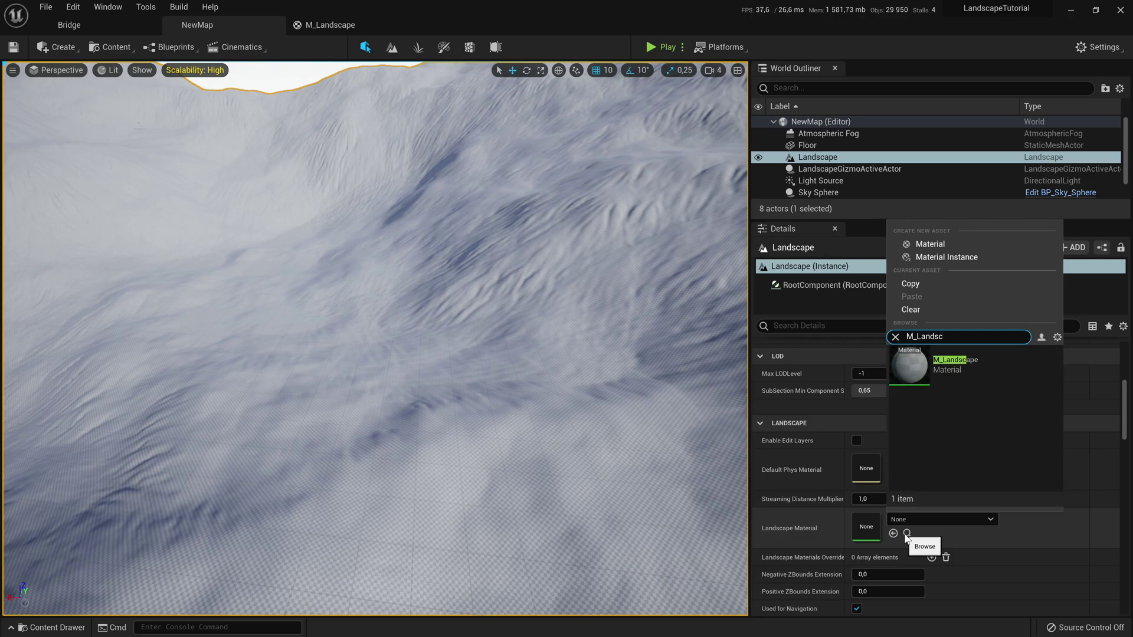
pyautogui.click(972, 366)
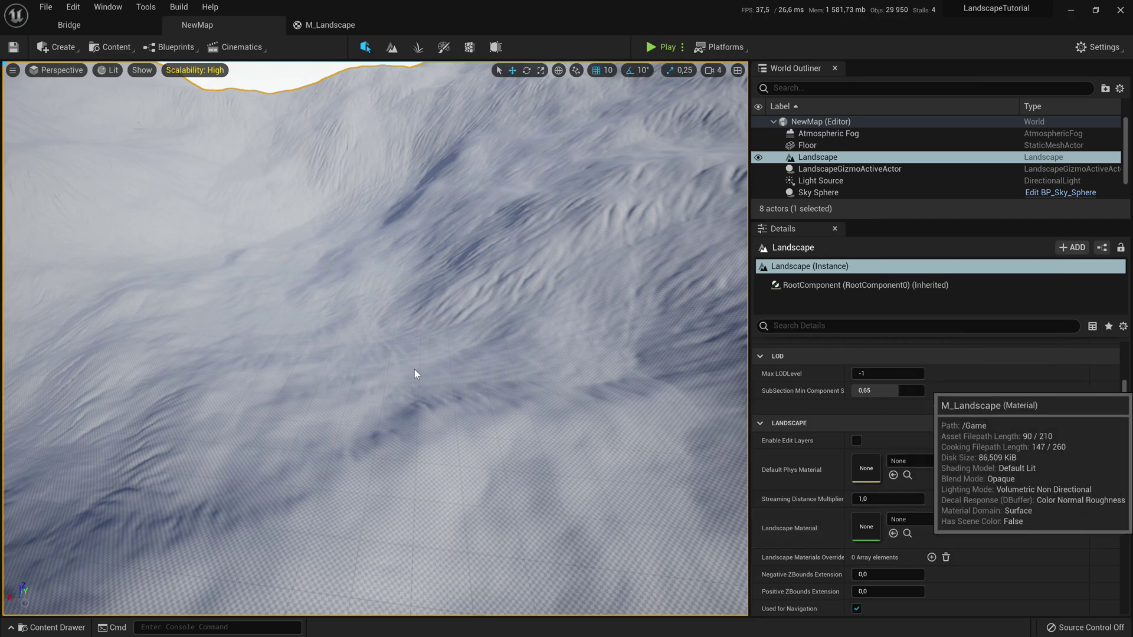
# Step: In landscape paint mode, create a weight-blended layer info for BaseLayer, saved as BaseLayer_LayerInfo in NewMap_sharedassets
pyautogui.moveTo(415, 375)
pyautogui.mouseDown(button='right')
pyautogui.moveTo(376, 309)
pyautogui.moveTo(520, 307)
pyautogui.moveTo(490, 298)
pyautogui.moveTo(414, 340)
pyautogui.moveTo(439, 318)
pyautogui.moveTo(271, 325)
pyautogui.moveTo(418, 377)
pyautogui.moveTo(418, 390)
pyautogui.moveTo(417, 375)
pyautogui.mouseUp(button='right')
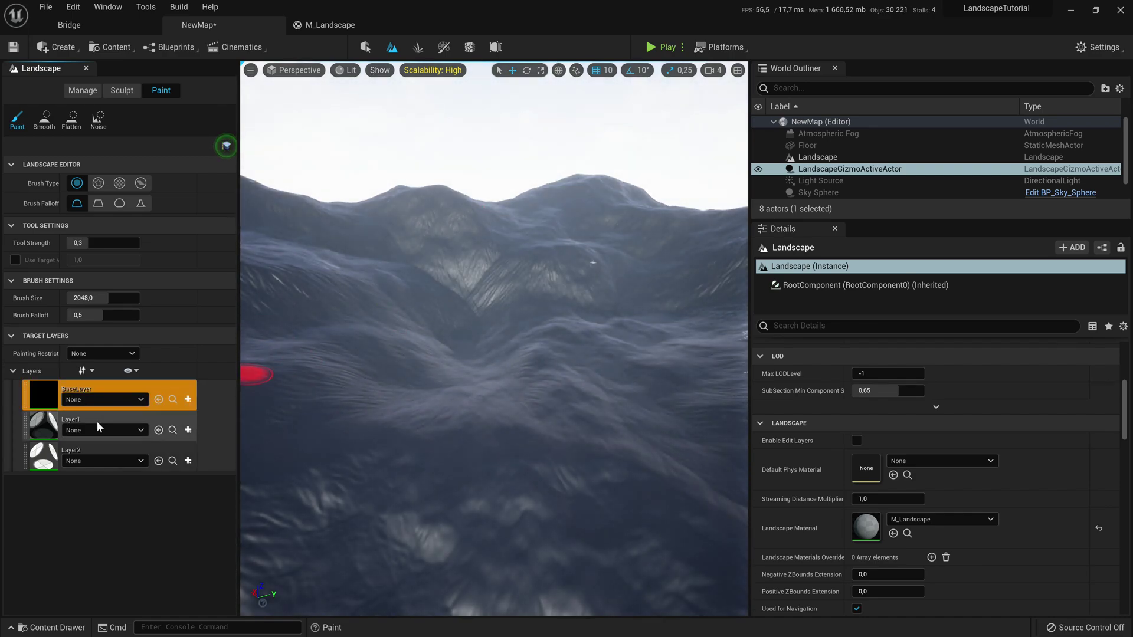
pyautogui.click(98, 408)
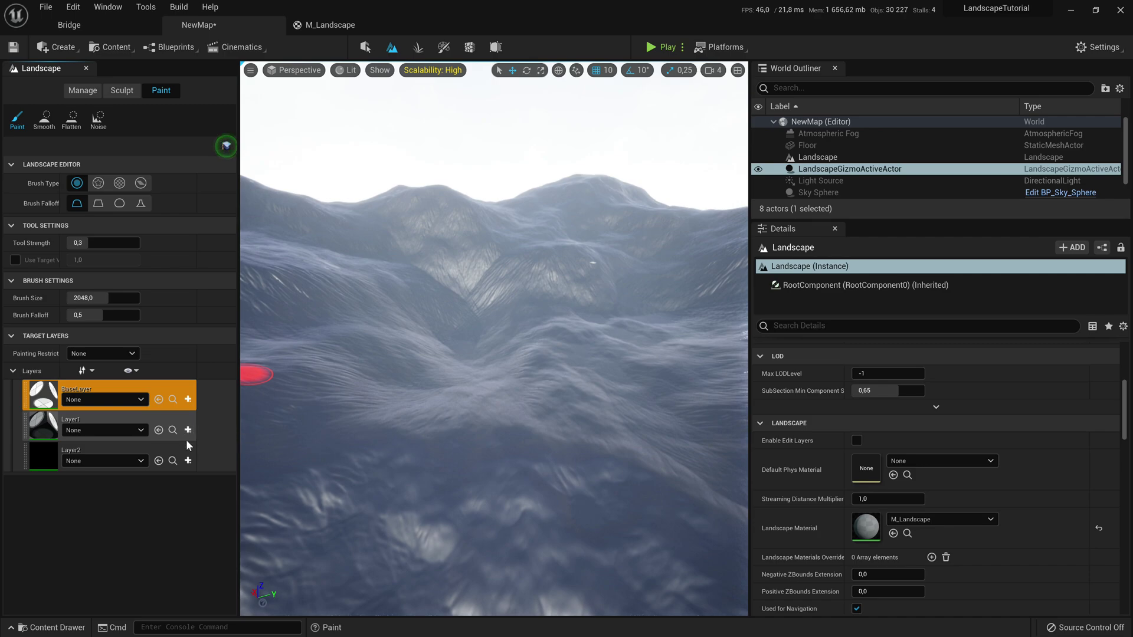
pyautogui.click(189, 401)
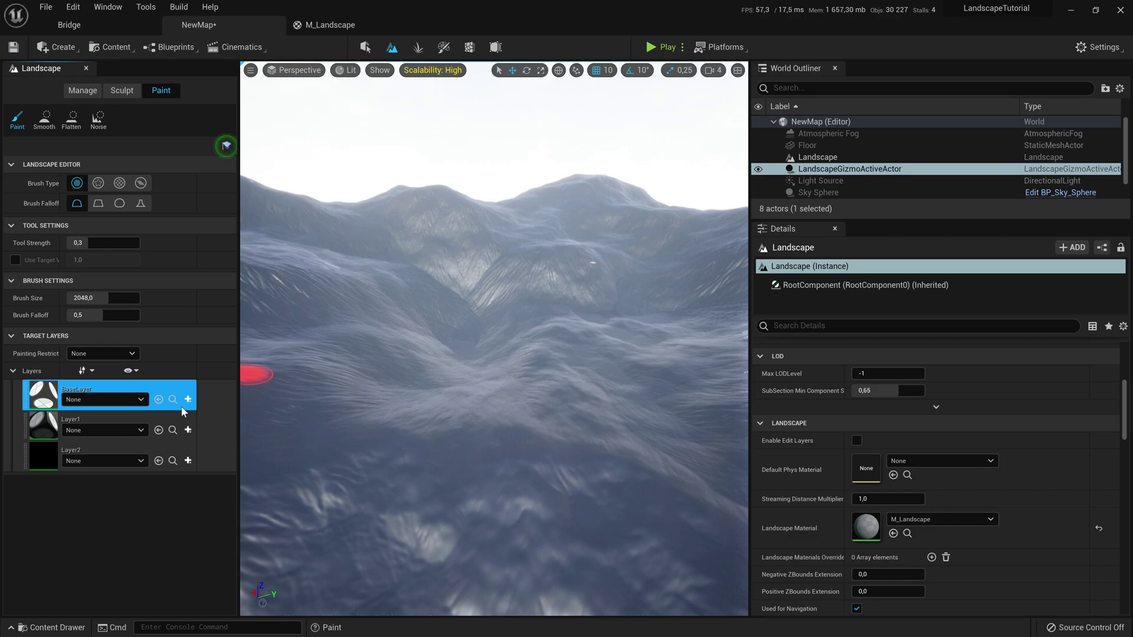
pyautogui.click(188, 400)
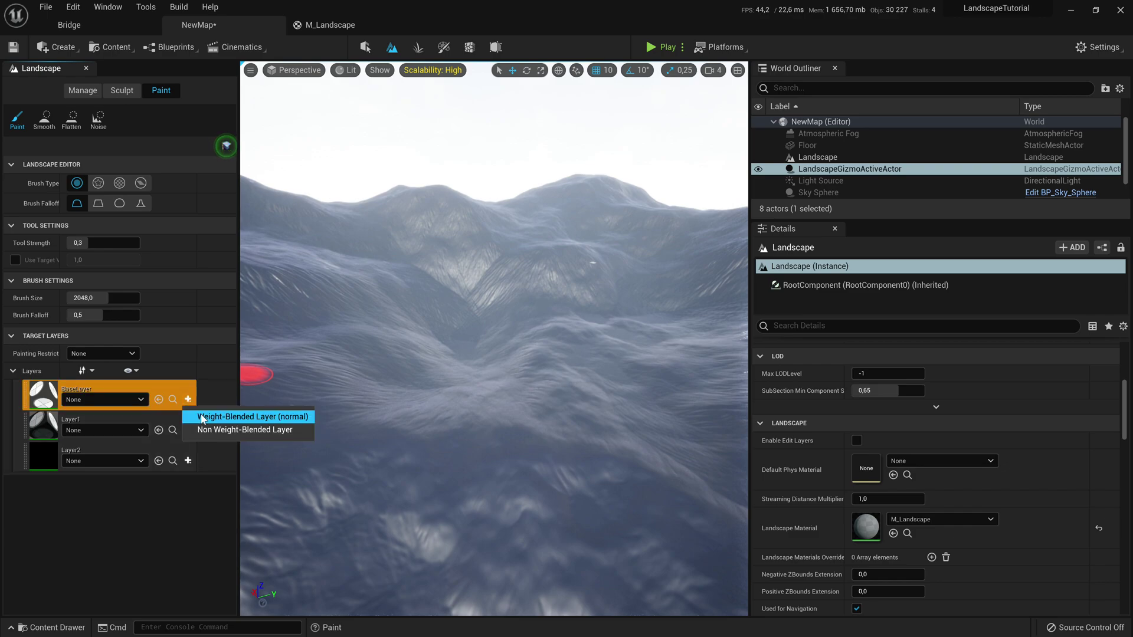
pyautogui.click(231, 417)
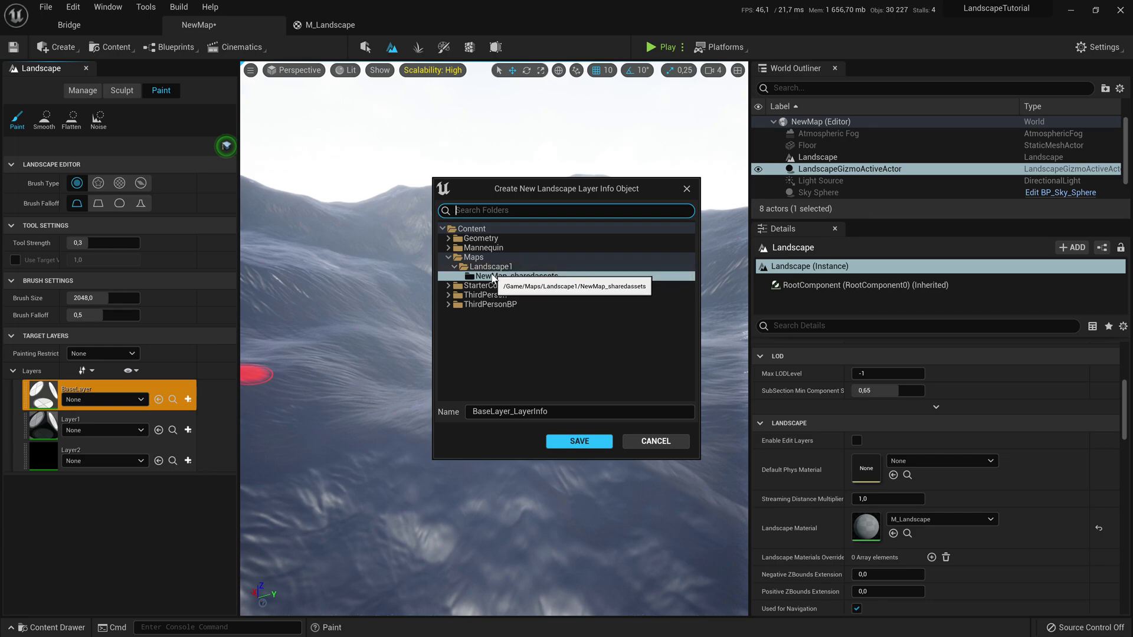
pyautogui.click(572, 441)
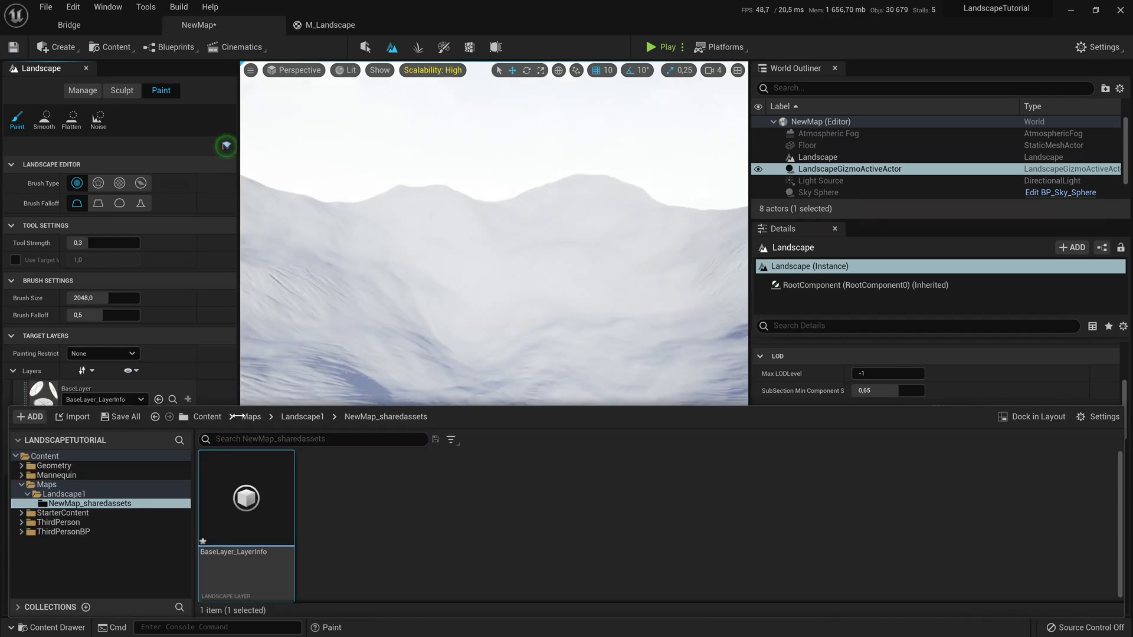
pyautogui.click(350, 356)
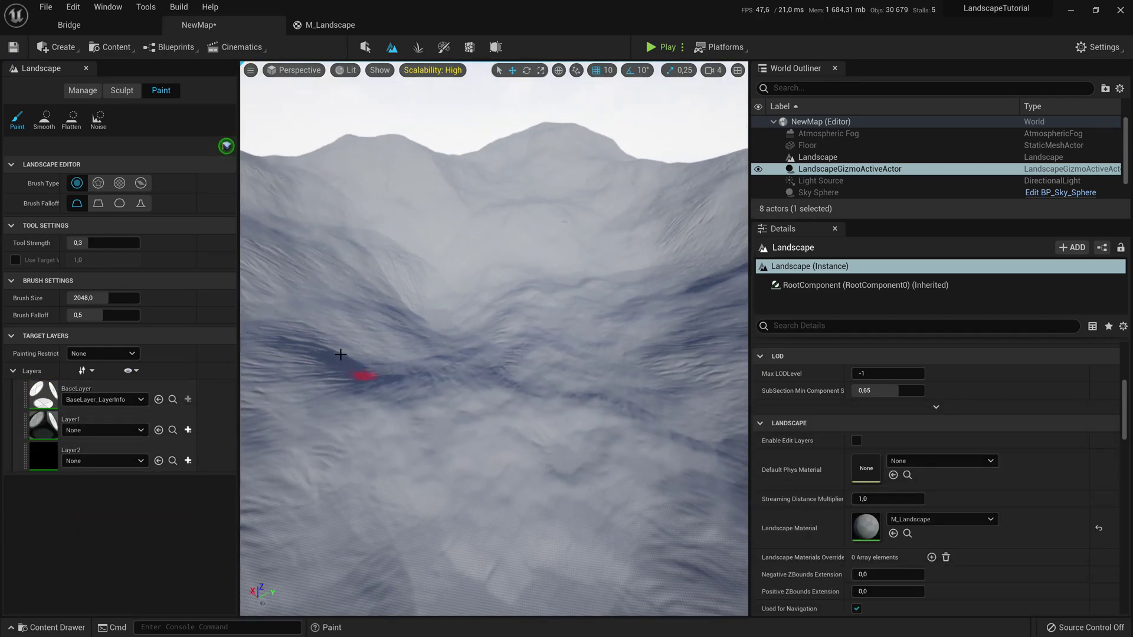
# Step: Create a weight-blended layer info for Layer1, saved as Layer1_LayerInfo in NewMap_sharedassets
pyautogui.click(188, 430)
pyautogui.click(228, 447)
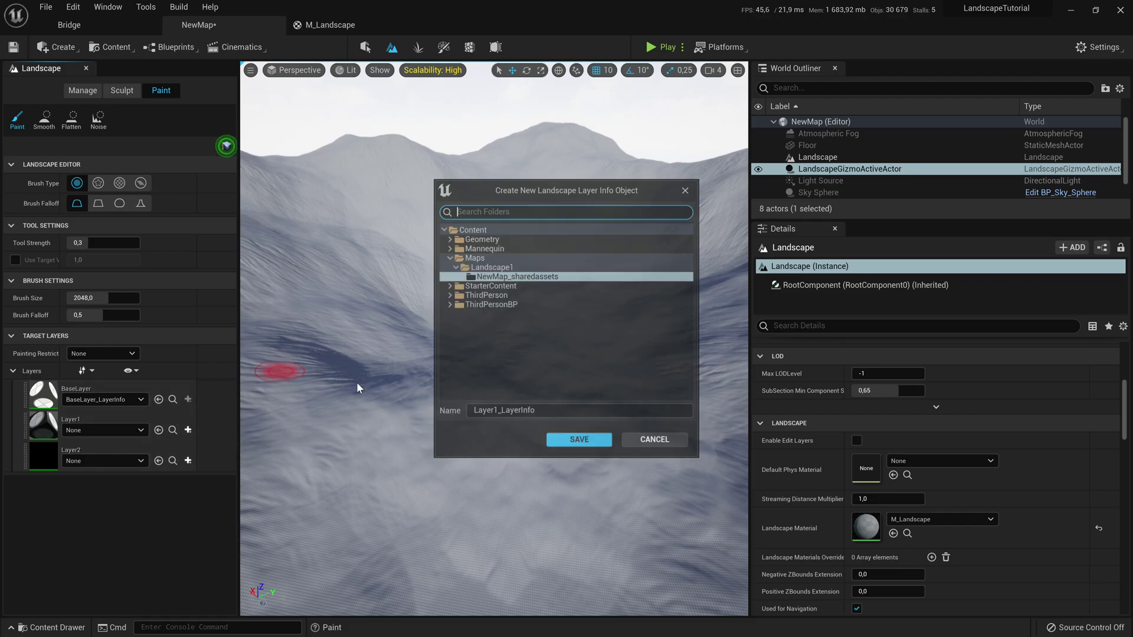
pyautogui.click(578, 442)
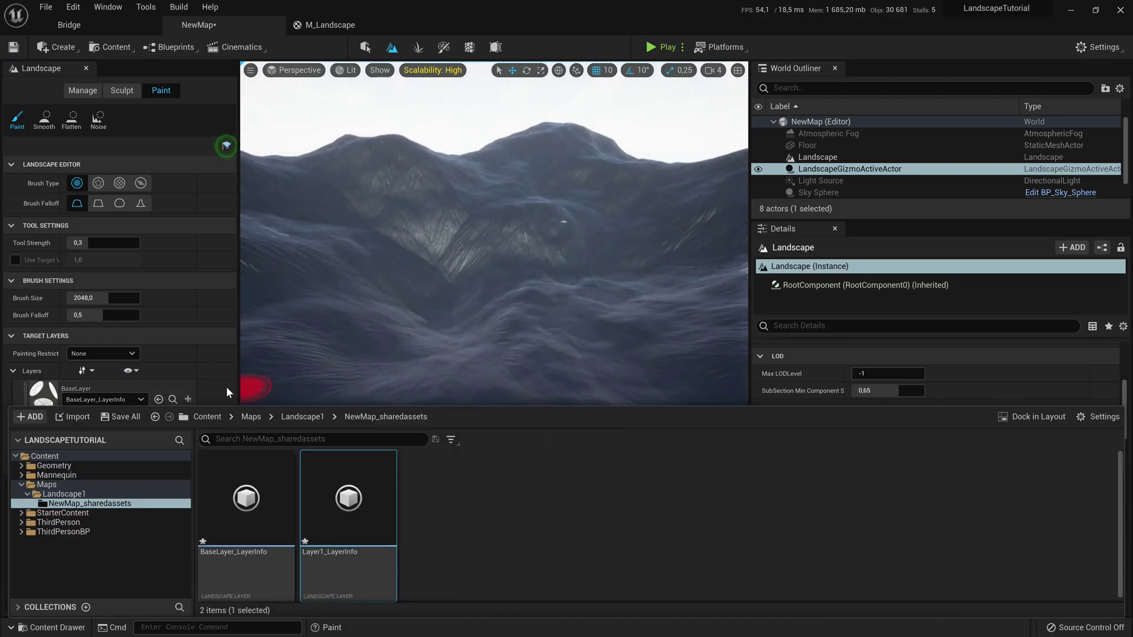
# Step: Create a weight-blended layer info for Layer2 and locate Layer2_LayerInfo in the project content
pyautogui.click(188, 460)
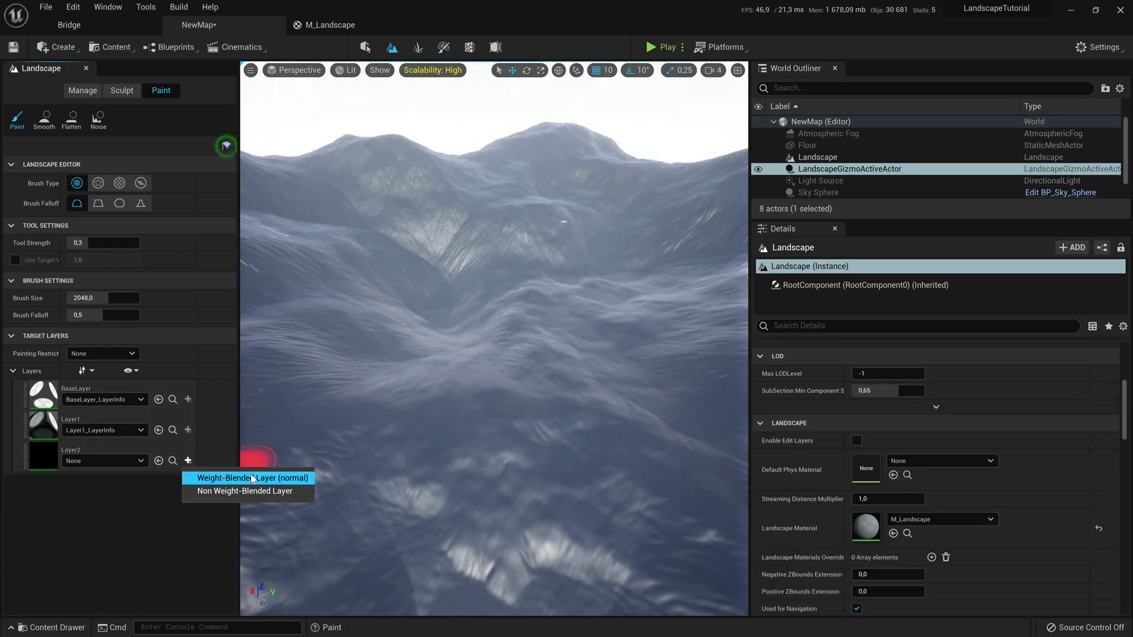
pyautogui.click(253, 478)
pyautogui.click(578, 441)
pyautogui.moveTo(511, 348); pyautogui.dragTo(569, 307, button='right')
pyautogui.moveTo(506, 406); pyautogui.dragTo(506, 406, button='right')
pyautogui.moveTo(329, 399); pyautogui.dragTo(329, 400, button='right')
pyautogui.moveTo(462, 392); pyautogui.dragTo(462, 392, button='right')
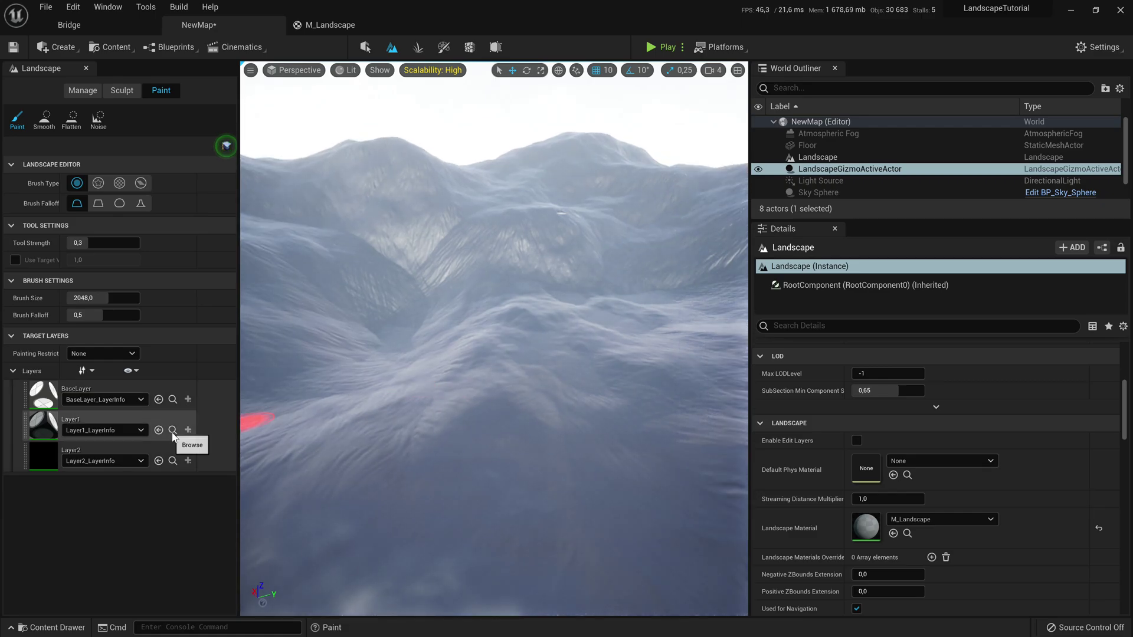
pyautogui.click(172, 460)
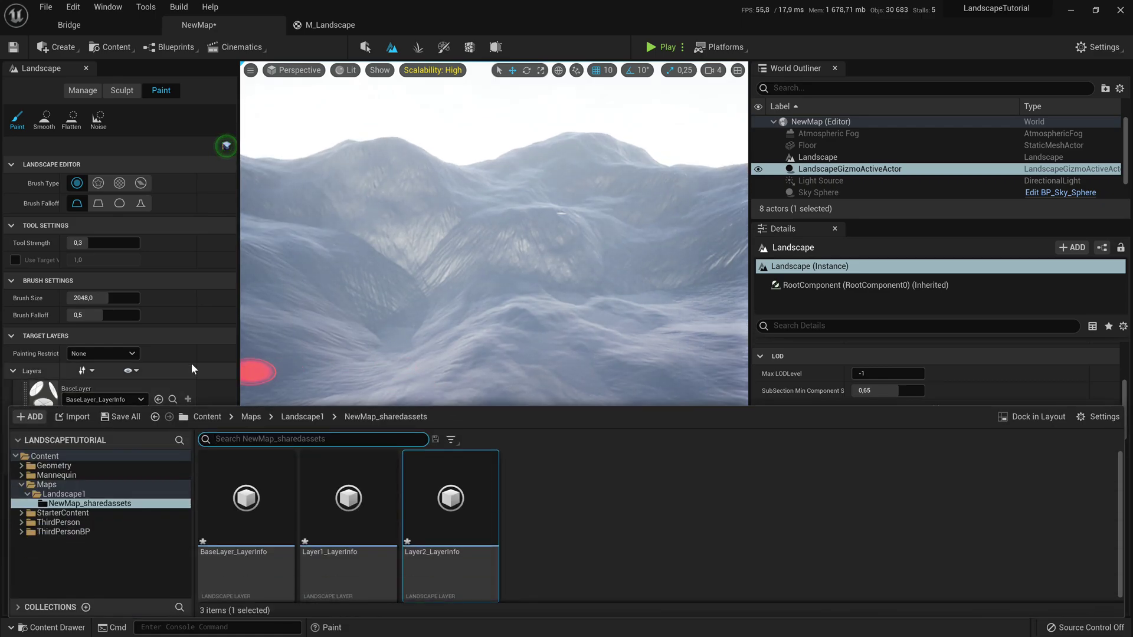
pyautogui.click(191, 363)
# Step: Import the WM_Slope_0_15_10 weight map from the UE terrain export folder into Layer1
pyautogui.click(79, 419)
pyautogui.rightClick(79, 420)
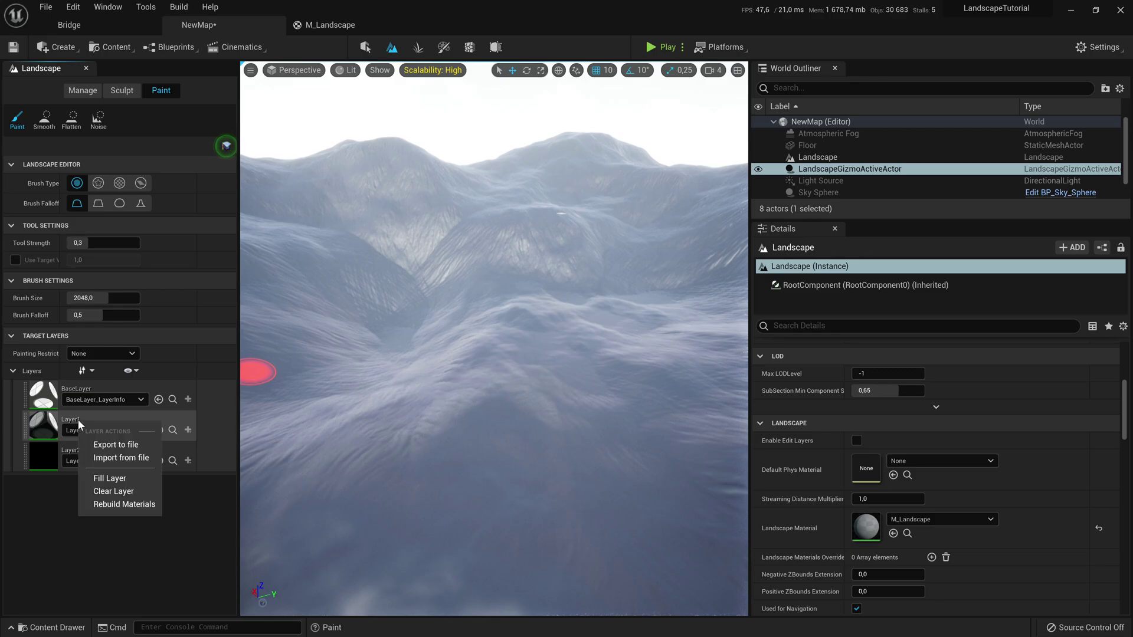
pyautogui.click(127, 458)
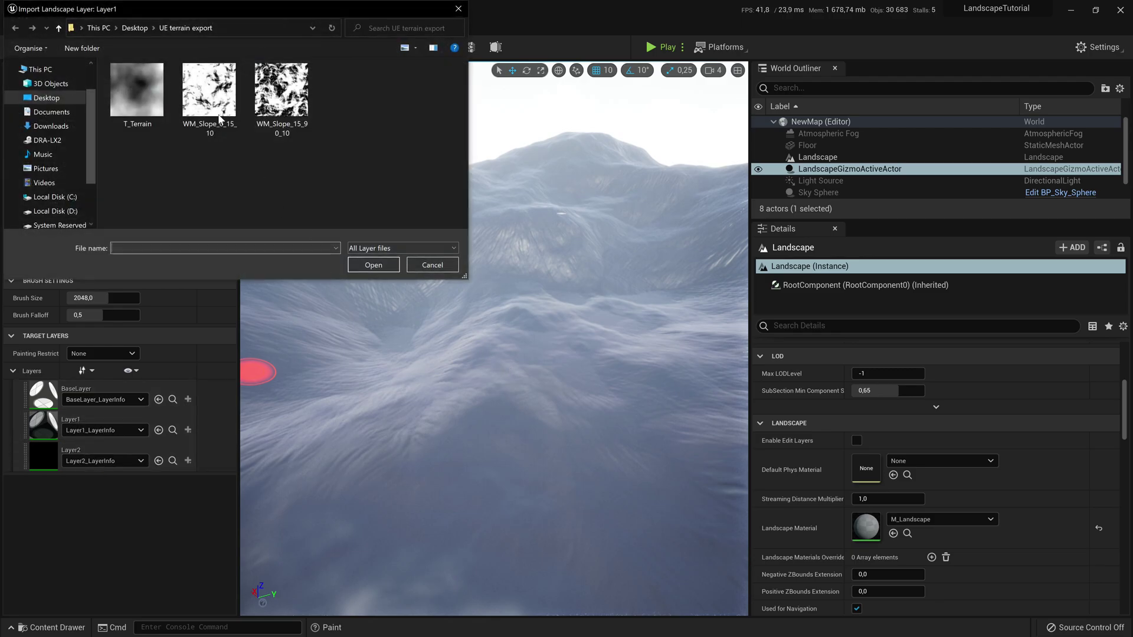
pyautogui.click(209, 95)
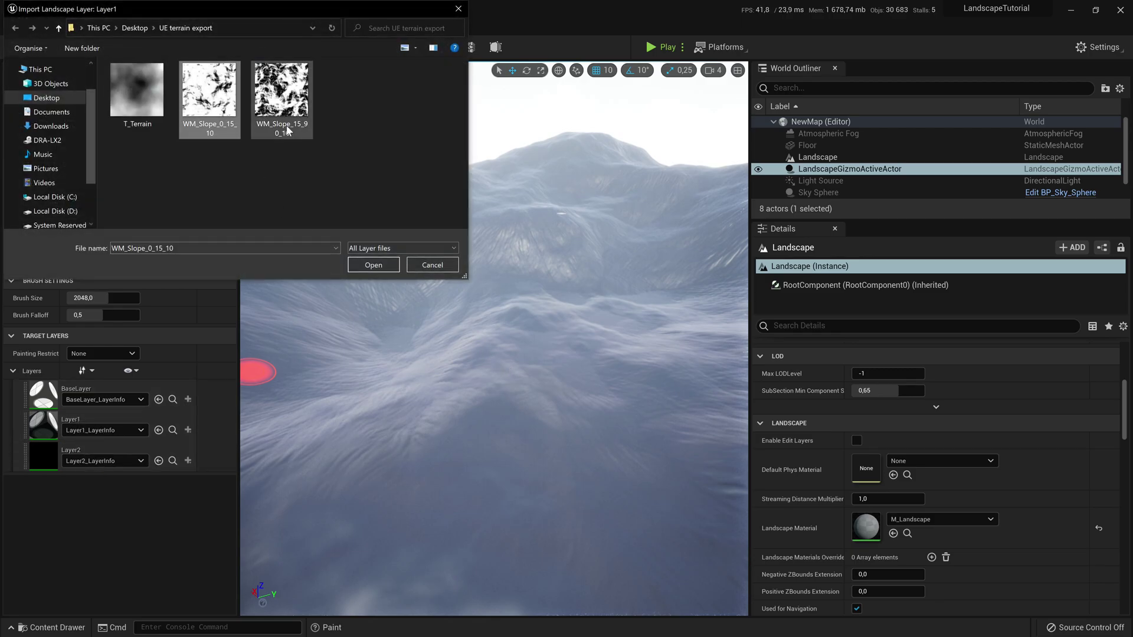
pyautogui.click(373, 266)
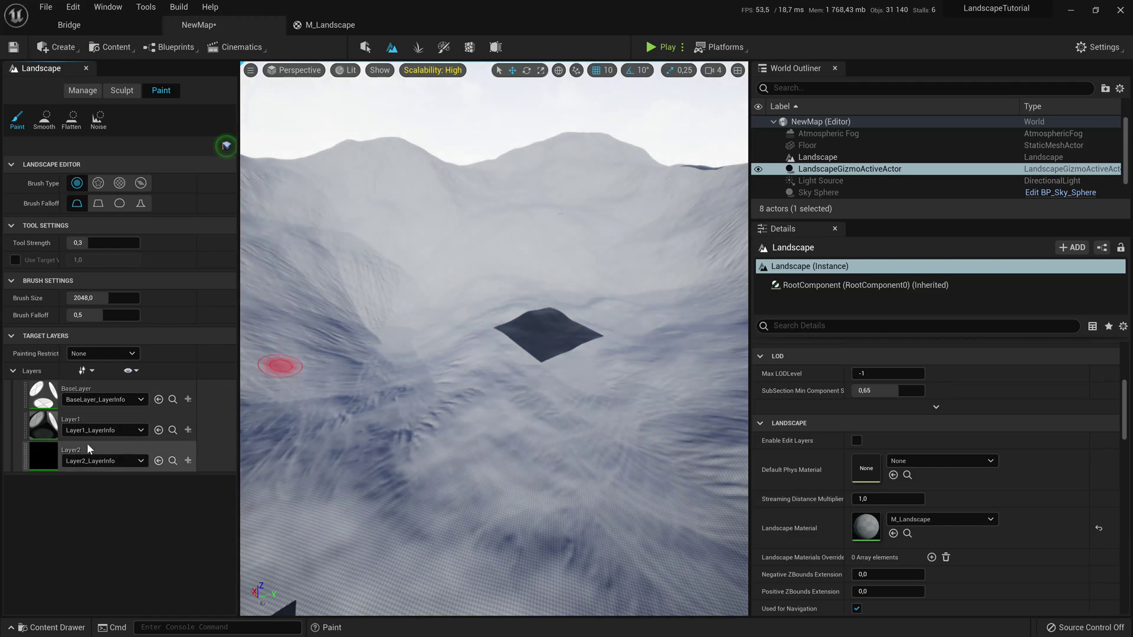
# Step: Import the WM_Slope_15_90_10 weight map from the UE terrain export folder into Layer2
pyautogui.rightClick(74, 449)
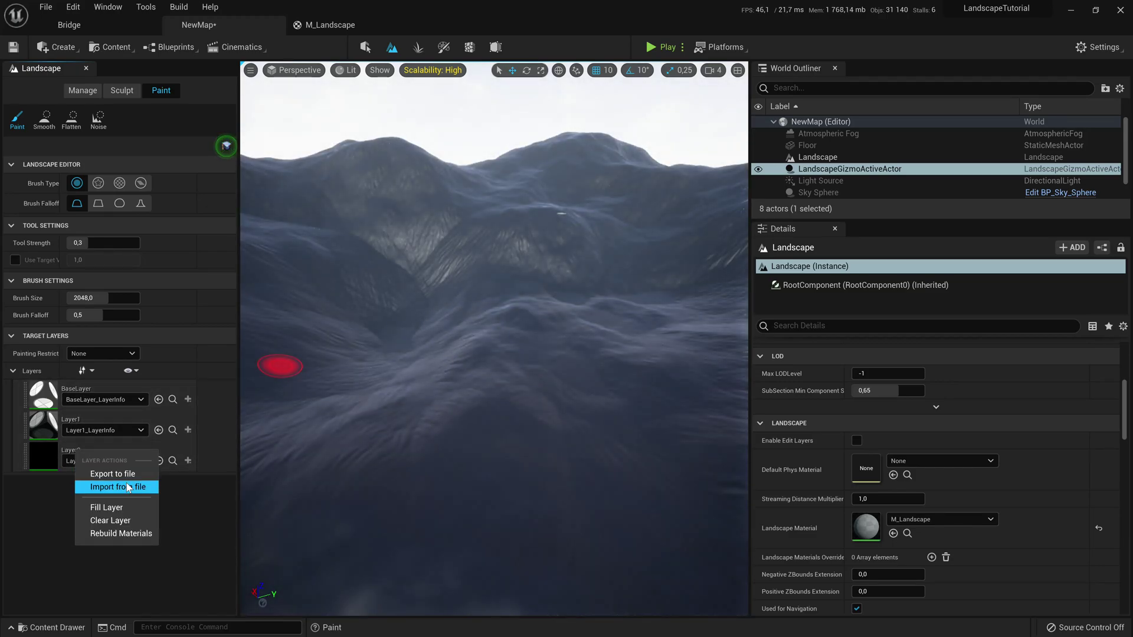
pyautogui.click(117, 487)
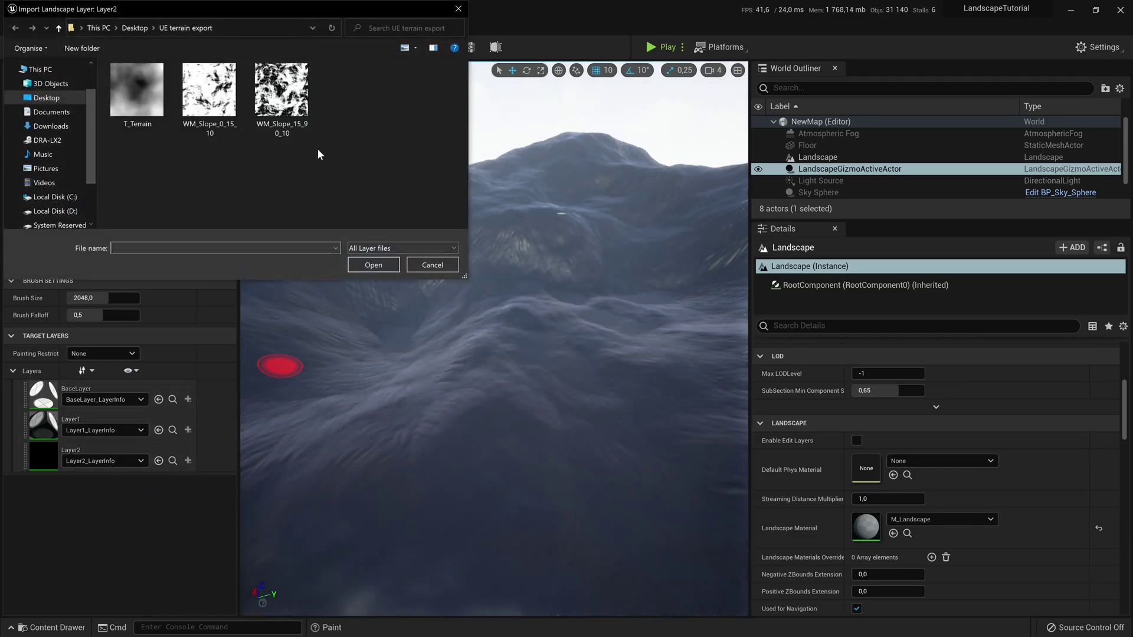
pyautogui.click(281, 90)
pyautogui.click(374, 265)
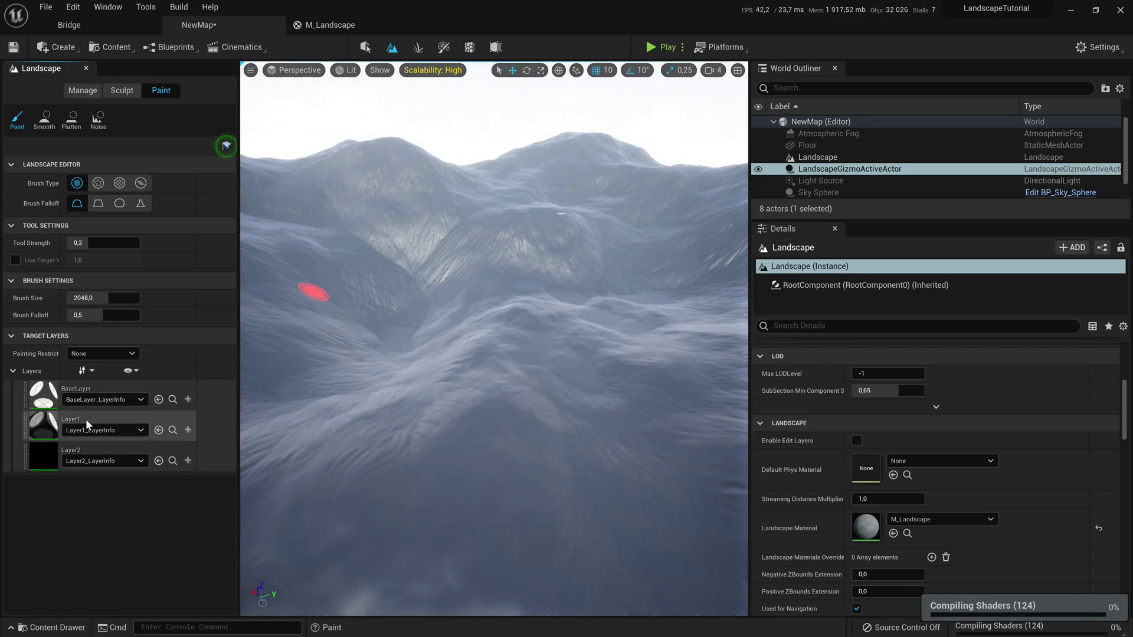
pyautogui.moveTo(525, 281); pyautogui.dragTo(525, 331, button='right')
# Step: Add a comment box to the M_Landscape material graph and place it in empty space away from the Layer Blend node
pyautogui.click(335, 26)
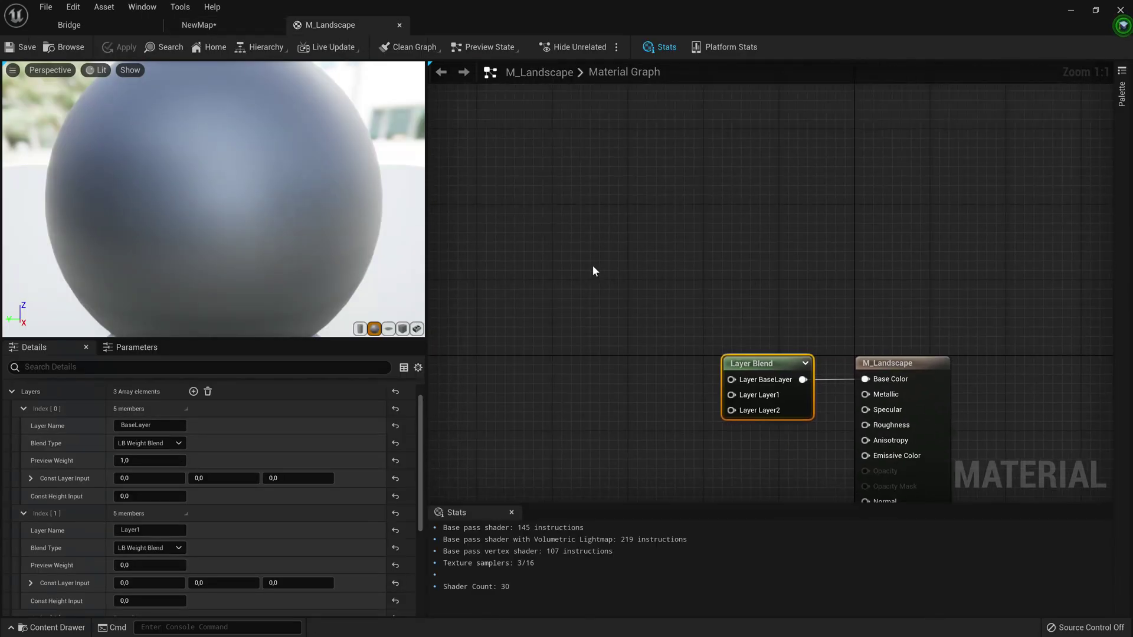
pyautogui.rightClick(539, 230)
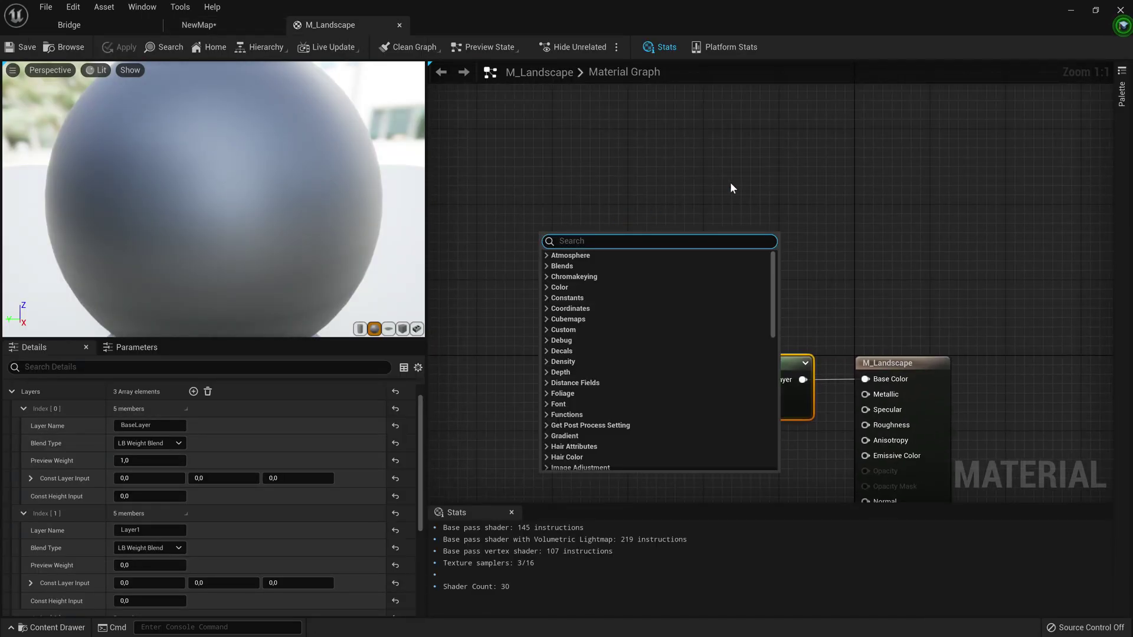
pyautogui.write('comment')
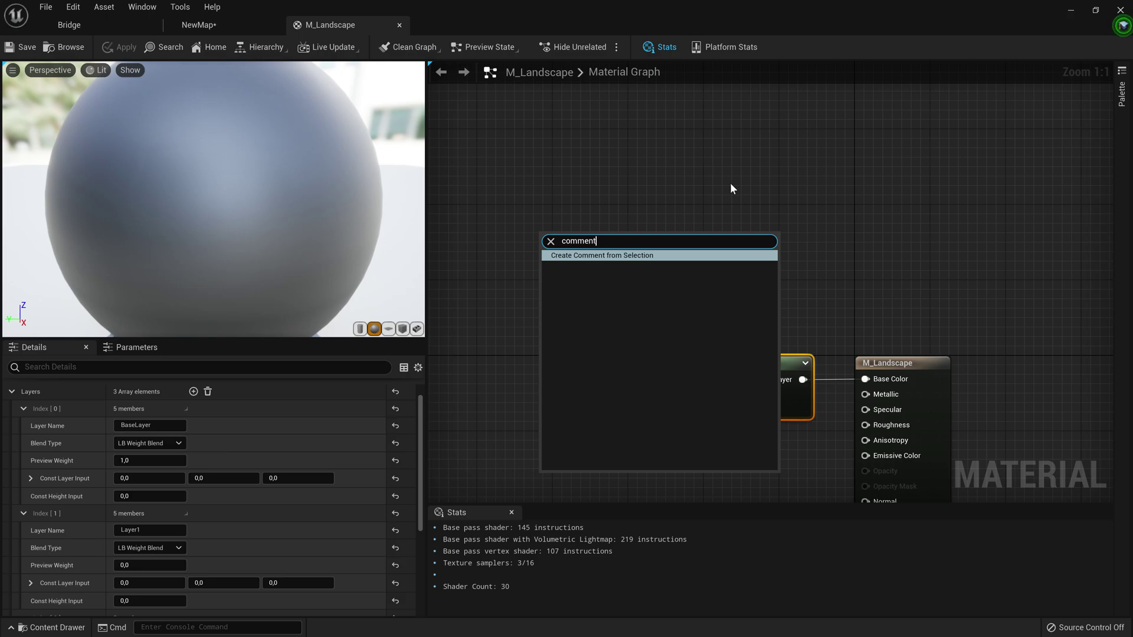
pyautogui.press('Return')
pyautogui.click(795, 286)
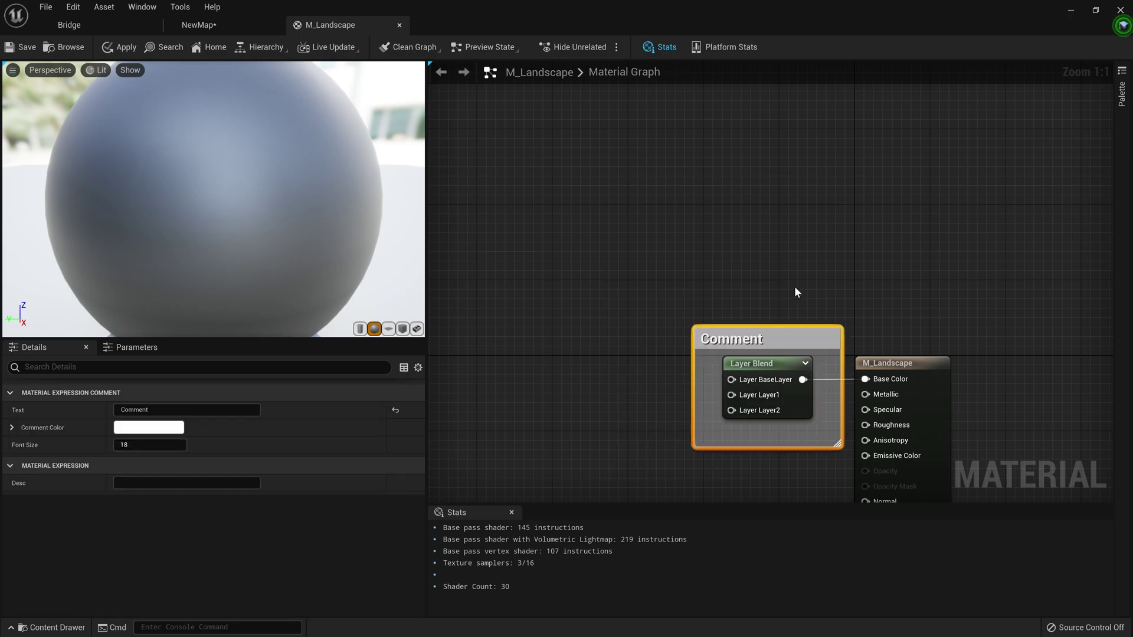
pyautogui.moveTo(782, 367); pyautogui.dragTo(791, 428)
pyautogui.moveTo(780, 243); pyautogui.dragTo(425, 120)
pyautogui.moveTo(854, 426); pyautogui.dragTo(813, 272)
pyautogui.scroll(-2, 724, 207)
pyautogui.moveTo(724, 208); pyautogui.dragTo(885, 310, button='right')
pyautogui.scroll(2, 585, 223)
# Step: Set the comment's text to "BaseLayer is usually dirt, Layer 1 is usually grass and Layer 2 is usually rock"
pyautogui.click(641, 251)
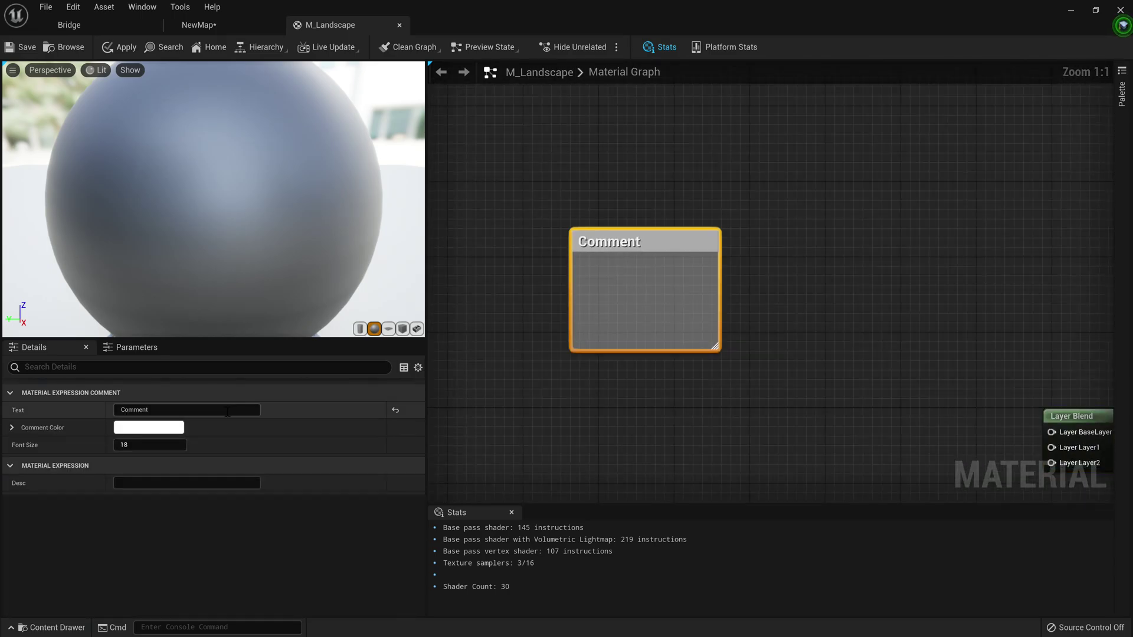
pyautogui.click(183, 409)
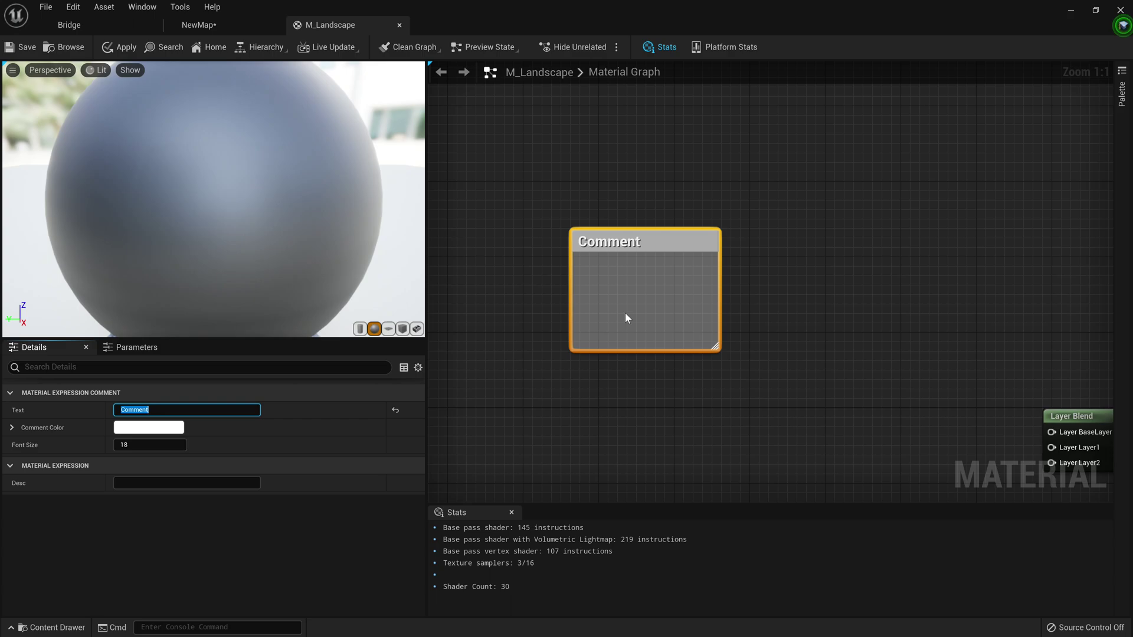
pyautogui.press('BackSpace')
pyautogui.write('ss and Layer 2 is usually rock')
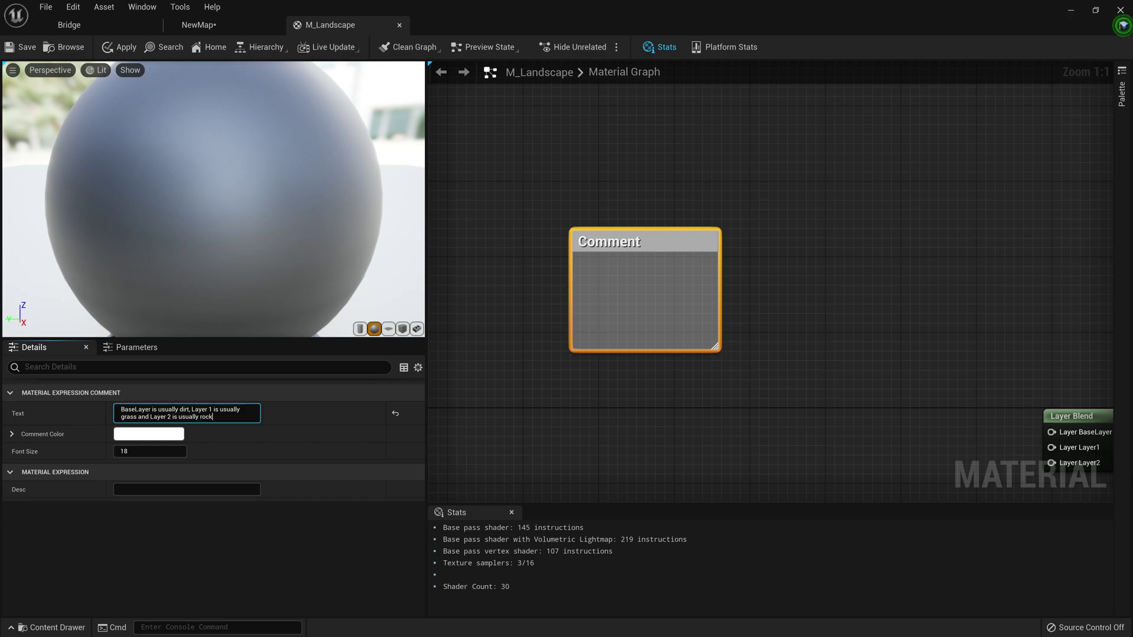
pyautogui.click(649, 398)
# Step: Resize the comment box into a wide, low banner so its text fits on two lines
pyautogui.scroll(-1, 746, 322)
pyautogui.moveTo(819, 324); pyautogui.dragTo(555, 325, button='right')
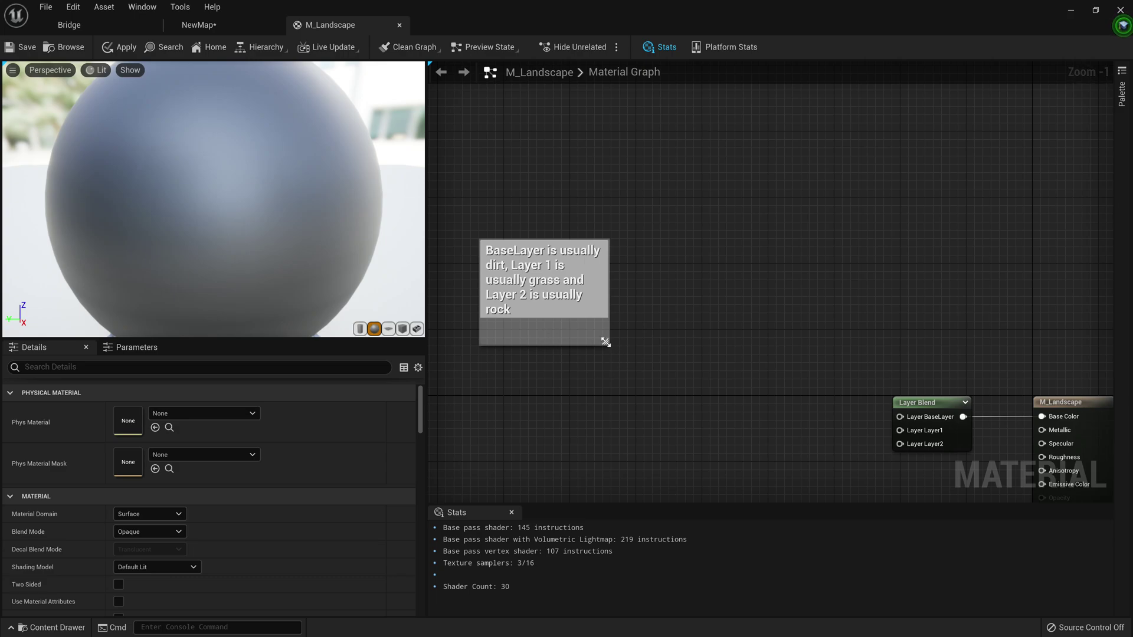
pyautogui.moveTo(611, 345); pyautogui.dragTo(862, 267)
pyautogui.scroll(-6, 751, 355)
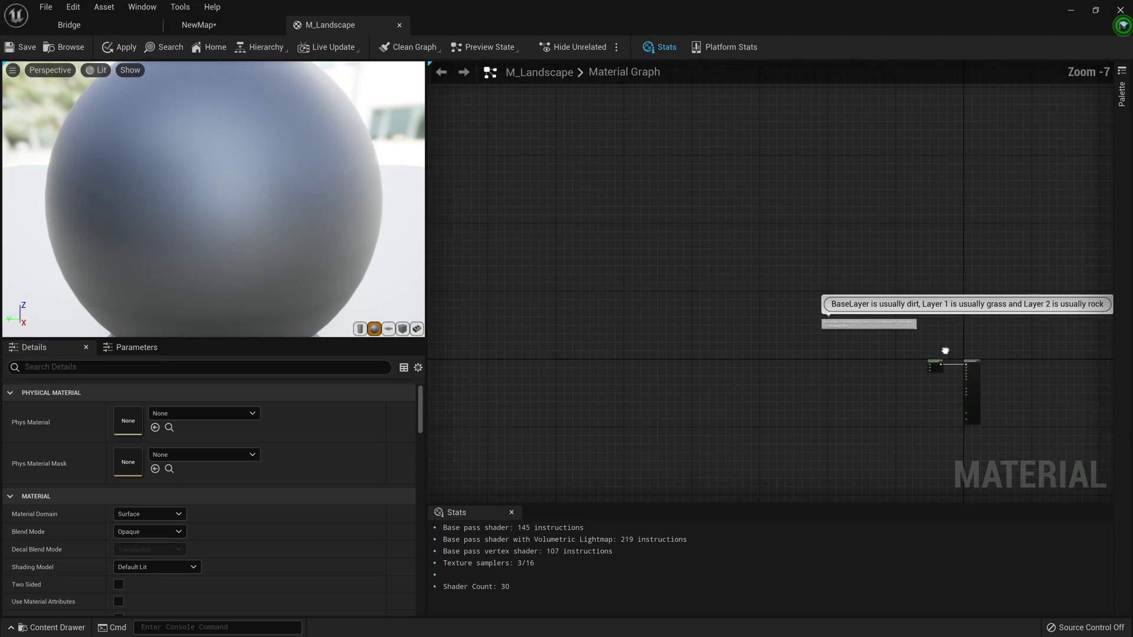
pyautogui.scroll(7, 749, 324)
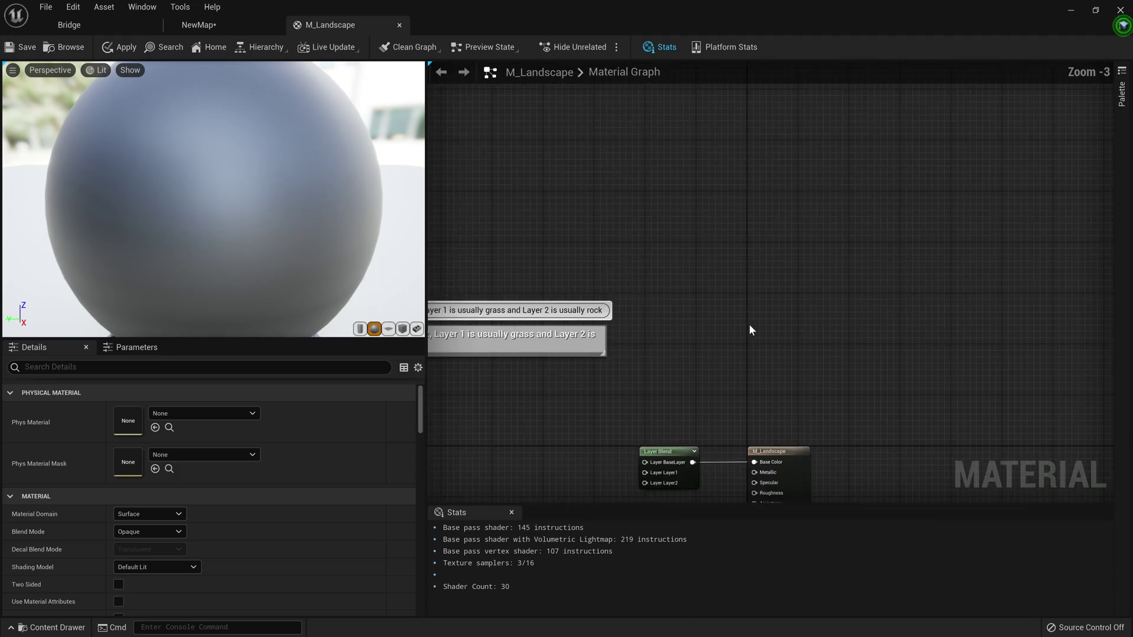
pyautogui.scroll(1, 809, 415)
pyautogui.scroll(-3, 809, 415)
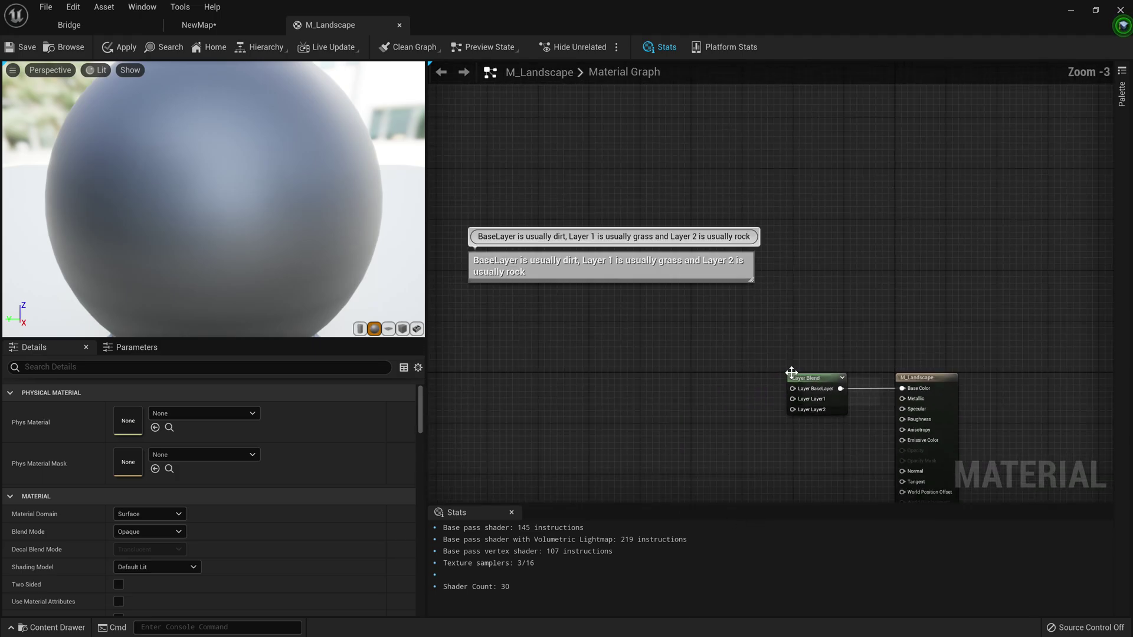
pyautogui.scroll(1, 695, 388)
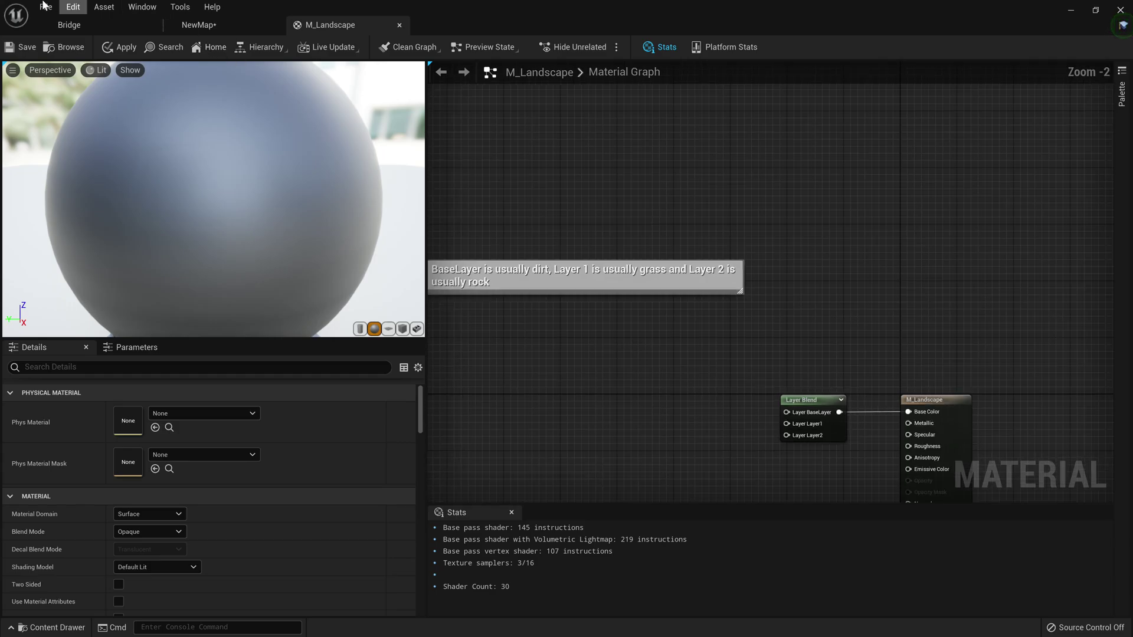
# Step: Check the landscape in the NewMap level and return to the M_Landscape material graph
pyautogui.click(200, 24)
pyautogui.moveTo(494, 338); pyautogui.dragTo(456, 321, button='right')
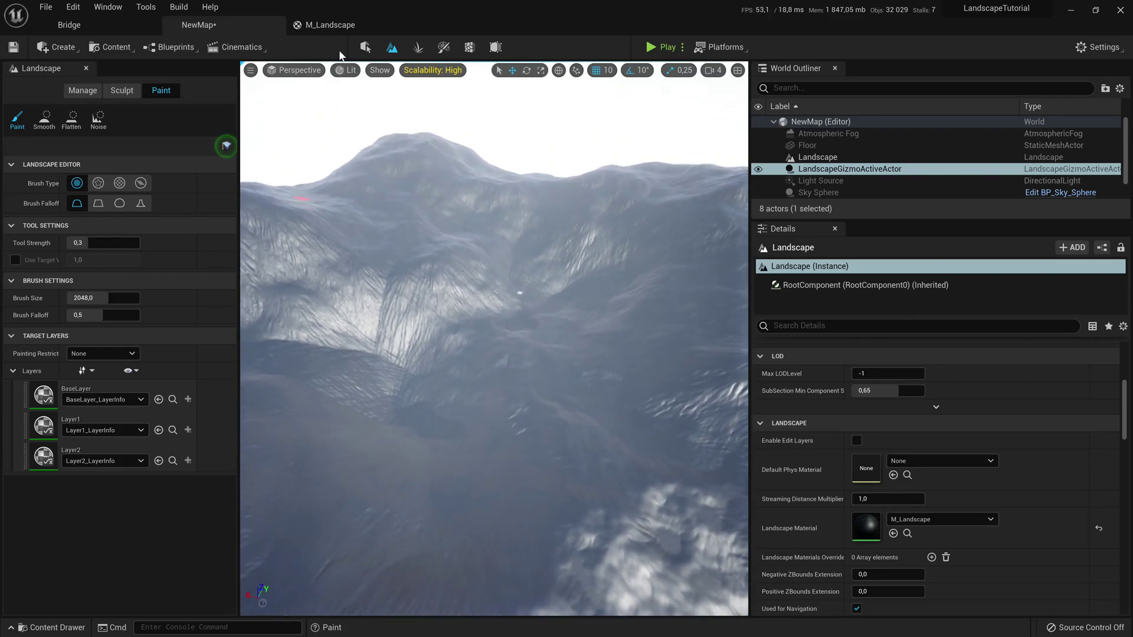
pyautogui.click(330, 25)
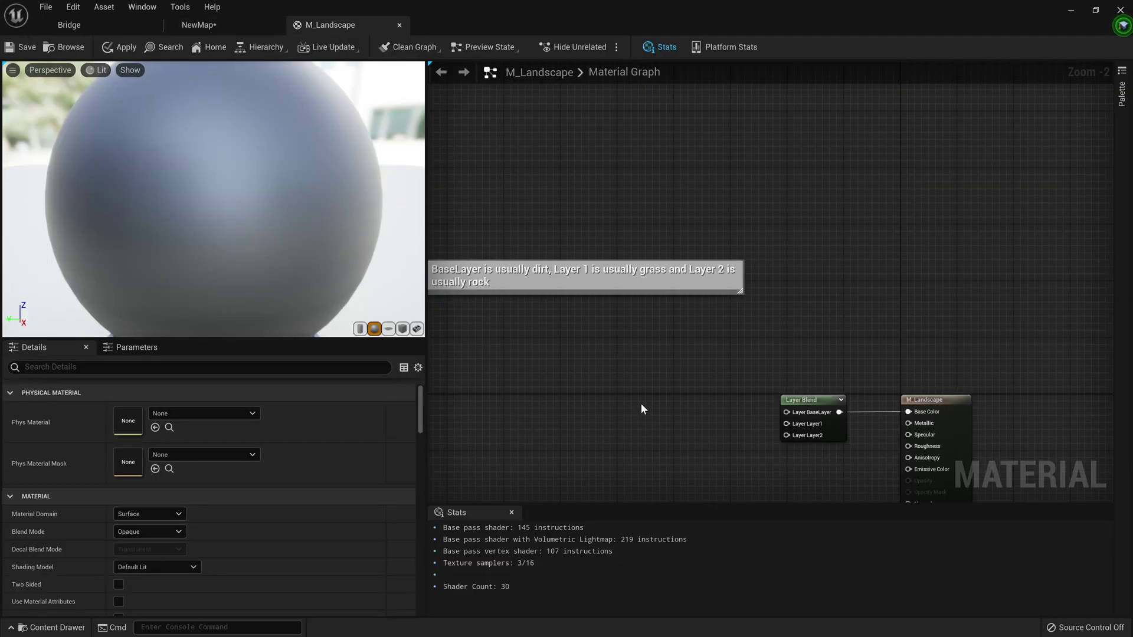
# Step: Add a Constant3Vector node in the empty space before the Layer Blend node's inputs
pyautogui.scroll(2, 642, 408)
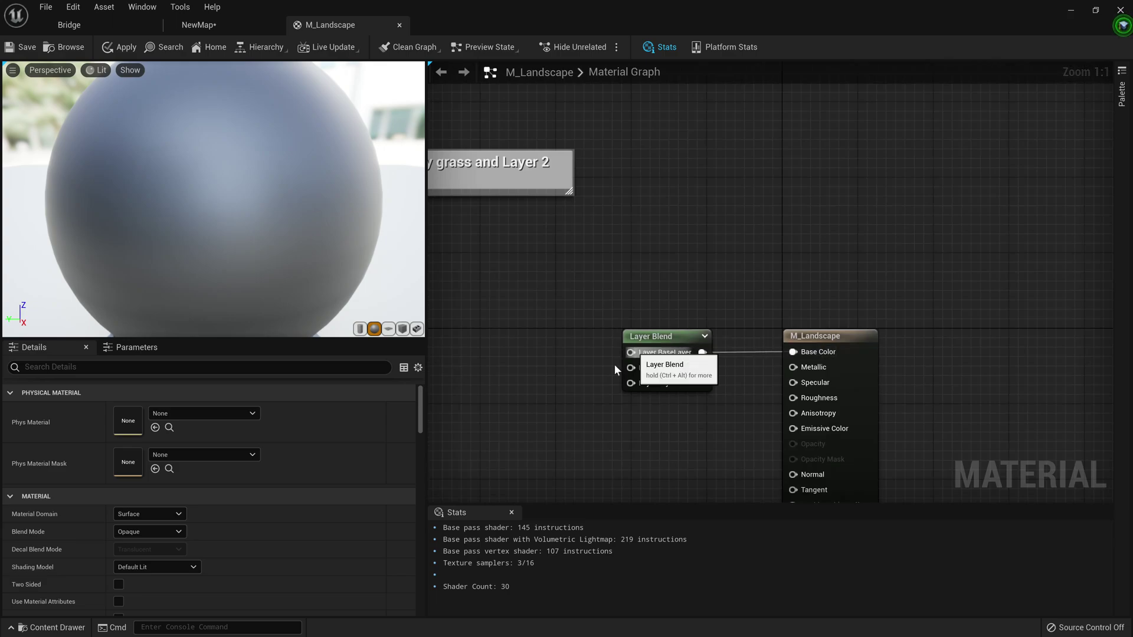
pyautogui.moveTo(615, 363); pyautogui.dragTo(650, 343, button='right')
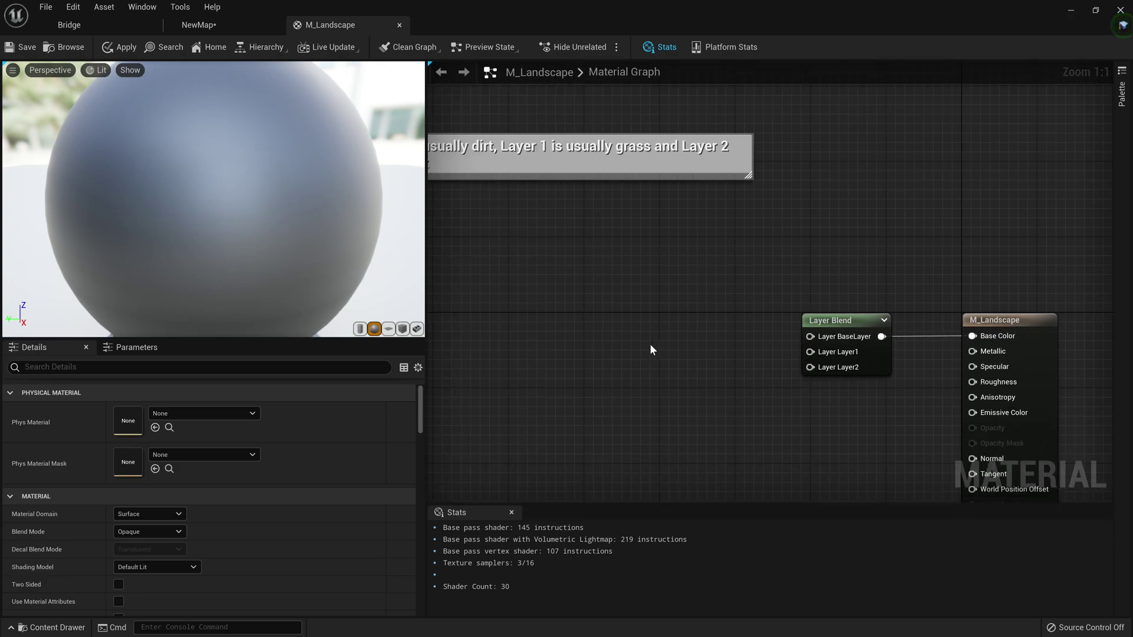
pyautogui.rightClick(617, 342)
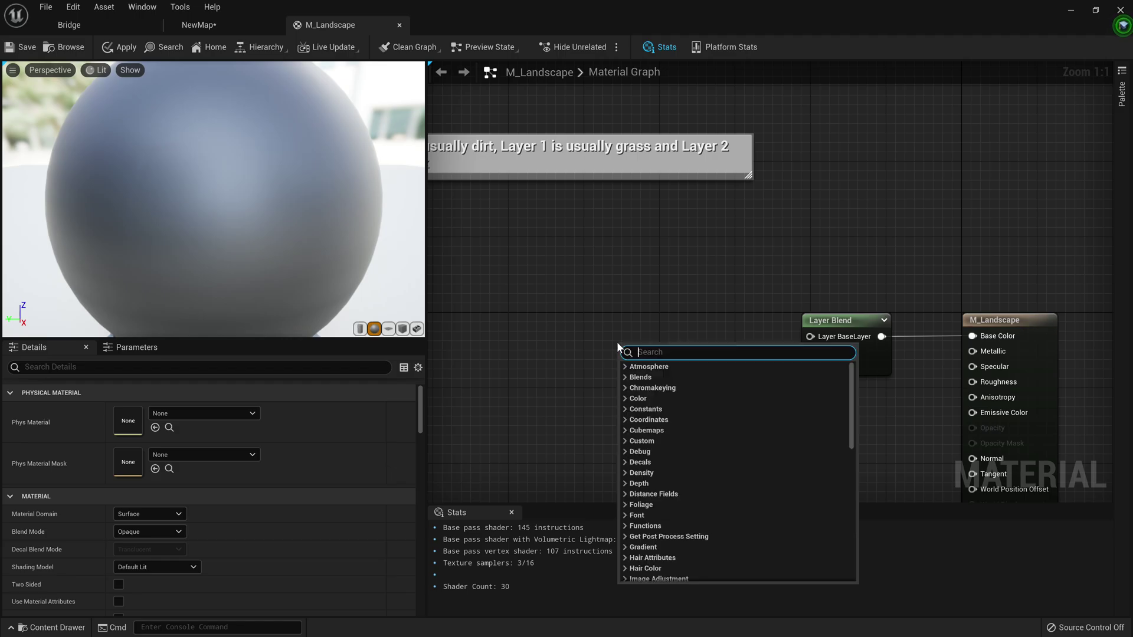
pyautogui.write('const')
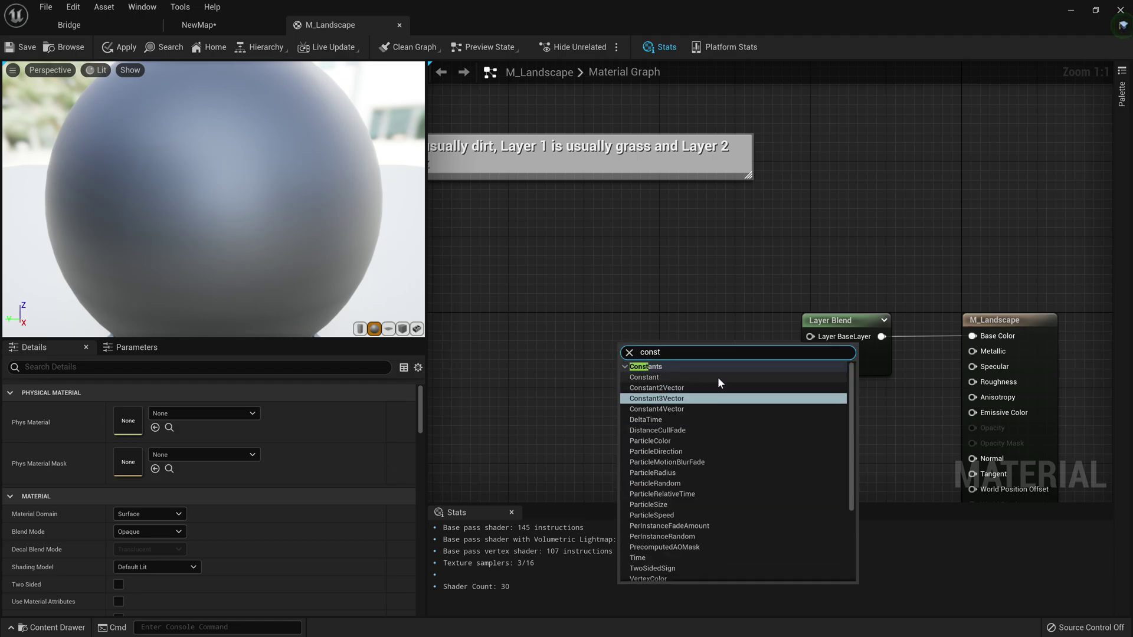
pyautogui.press('Return')
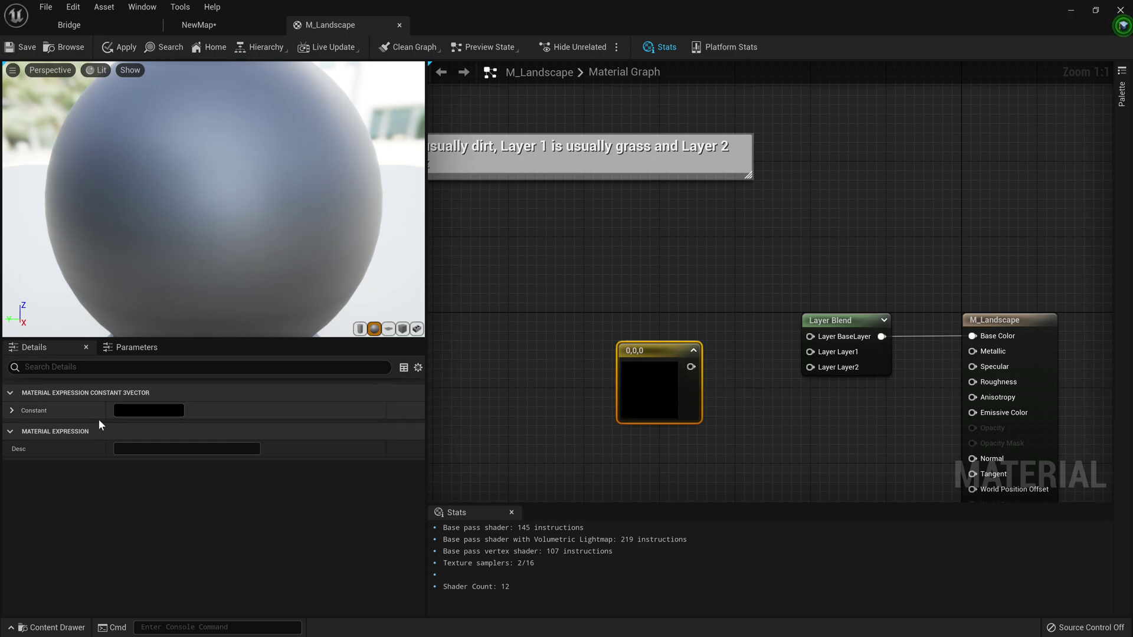
# Step: Set the constant's color to bright green (0.207, 1, 0) and connect it to the Layer Blend's Layer1 input
pyautogui.click(152, 409)
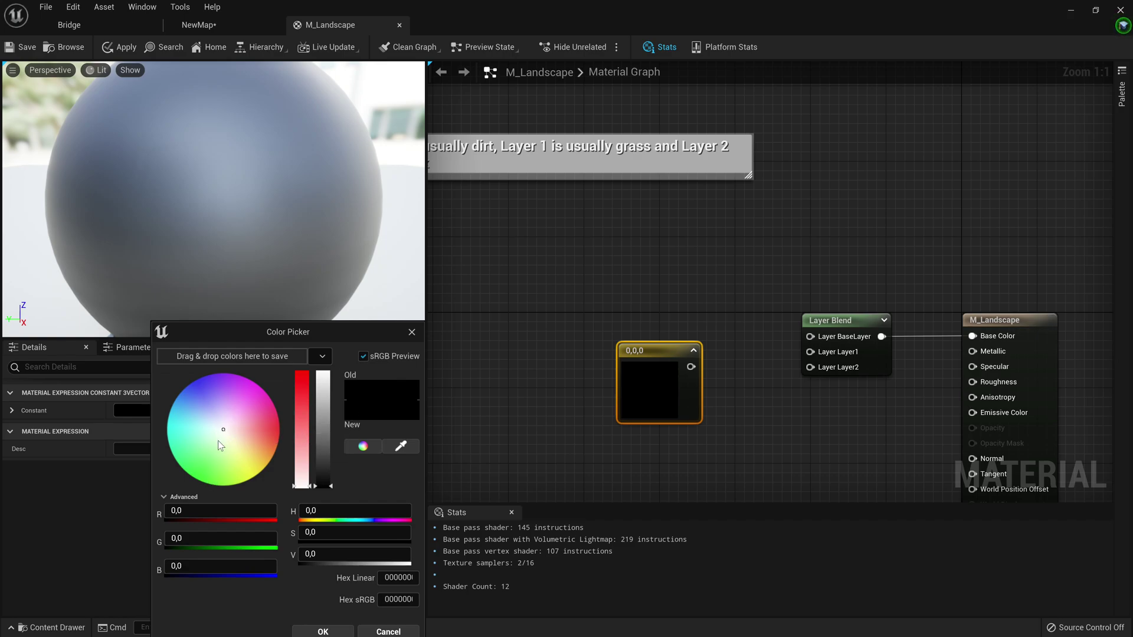
pyautogui.moveTo(221, 443); pyautogui.dragTo(313, 421)
pyautogui.click(323, 430)
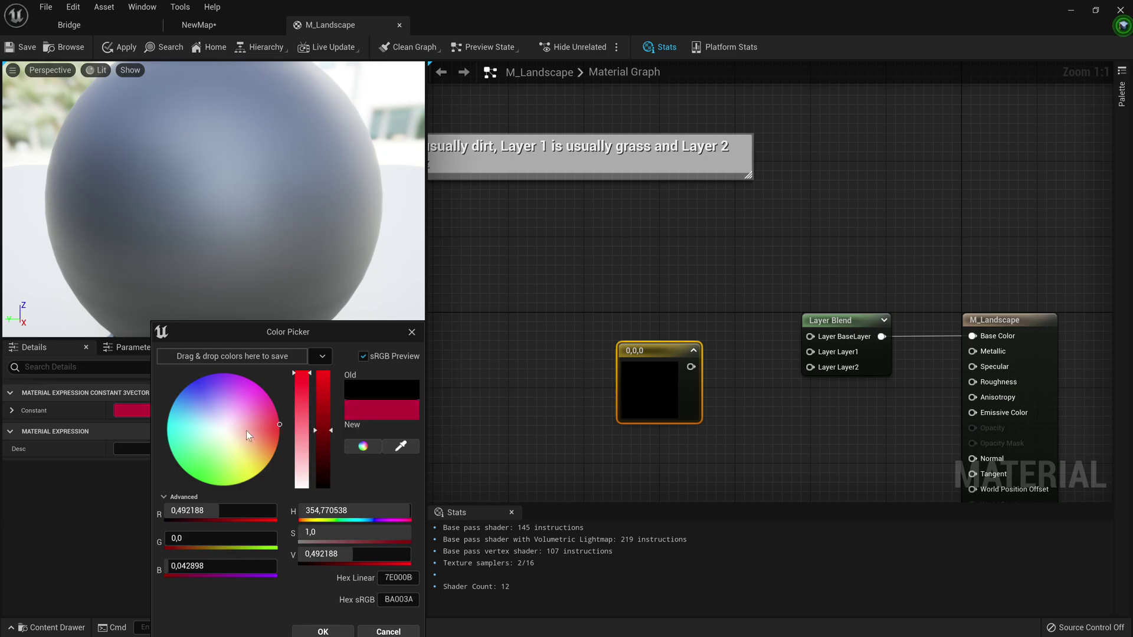
pyautogui.click(325, 625)
pyautogui.moveTo(691, 367); pyautogui.dragTo(811, 352)
pyautogui.moveTo(649, 384); pyautogui.dragTo(634, 372)
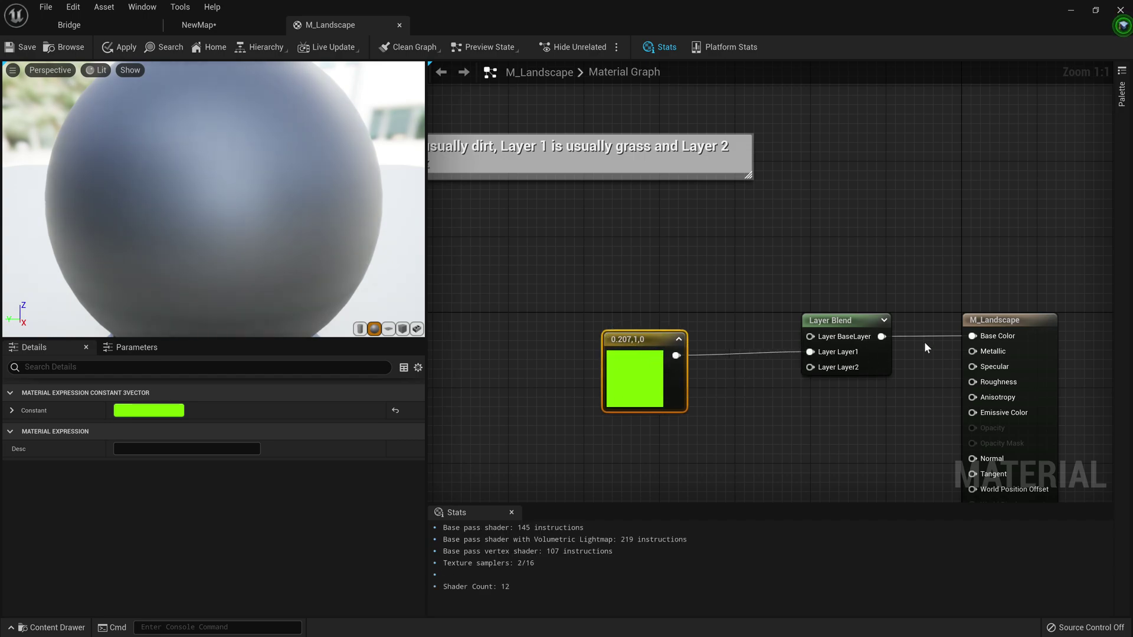
# Step: Duplicate the green constant node and connect the copy to the Layer Blend's Layer2 input
pyautogui.moveTo(925, 348); pyautogui.dragTo(958, 275, button='right')
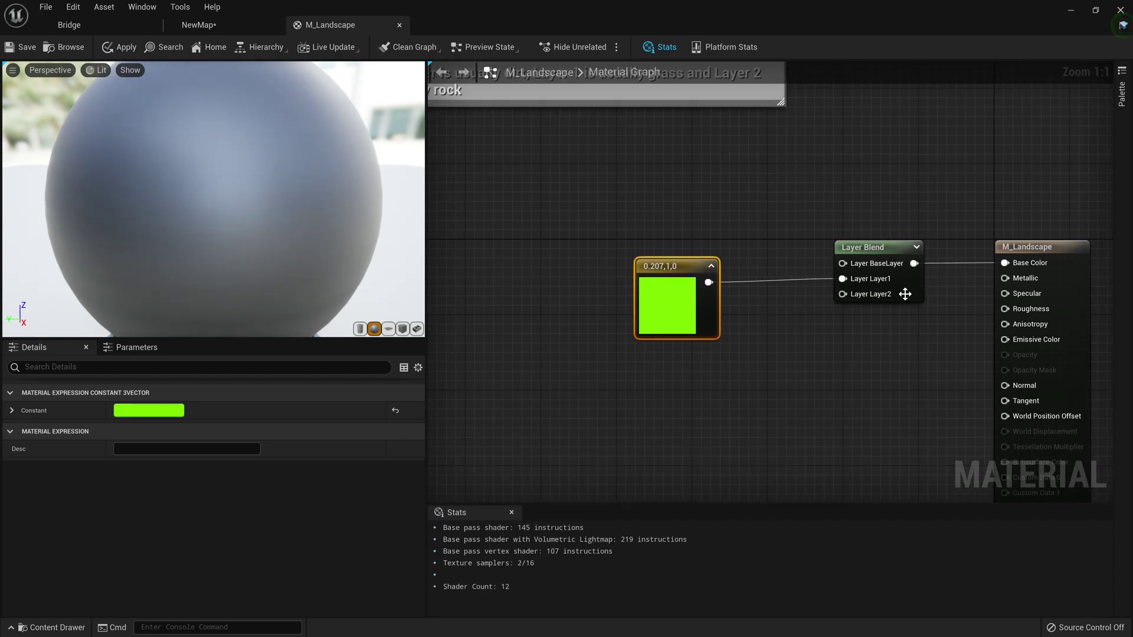
pyautogui.rightClick(663, 393)
pyautogui.click(656, 379)
pyautogui.click(659, 298)
pyautogui.hotkey('ctrl', 'd')
pyautogui.moveTo(792, 410); pyautogui.dragTo(850, 295)
# Step: Set the Layer2 constant's color to a medium grey of about 0.408, 0.414, 0.405
pyautogui.click(133, 411)
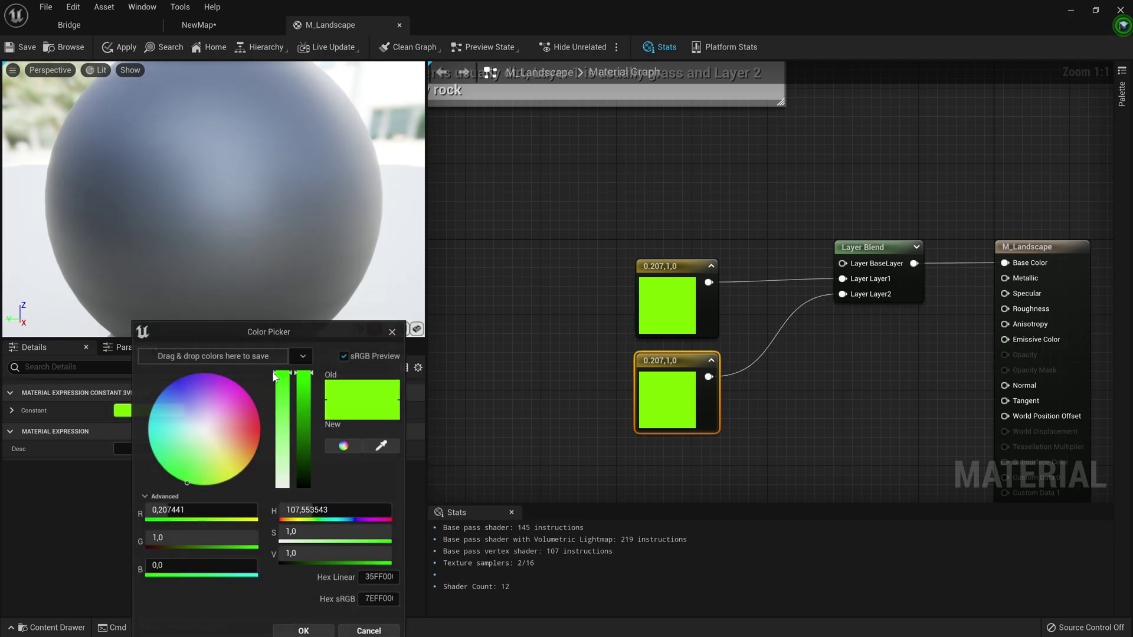
pyautogui.moveTo(208, 452); pyautogui.dragTo(204, 431)
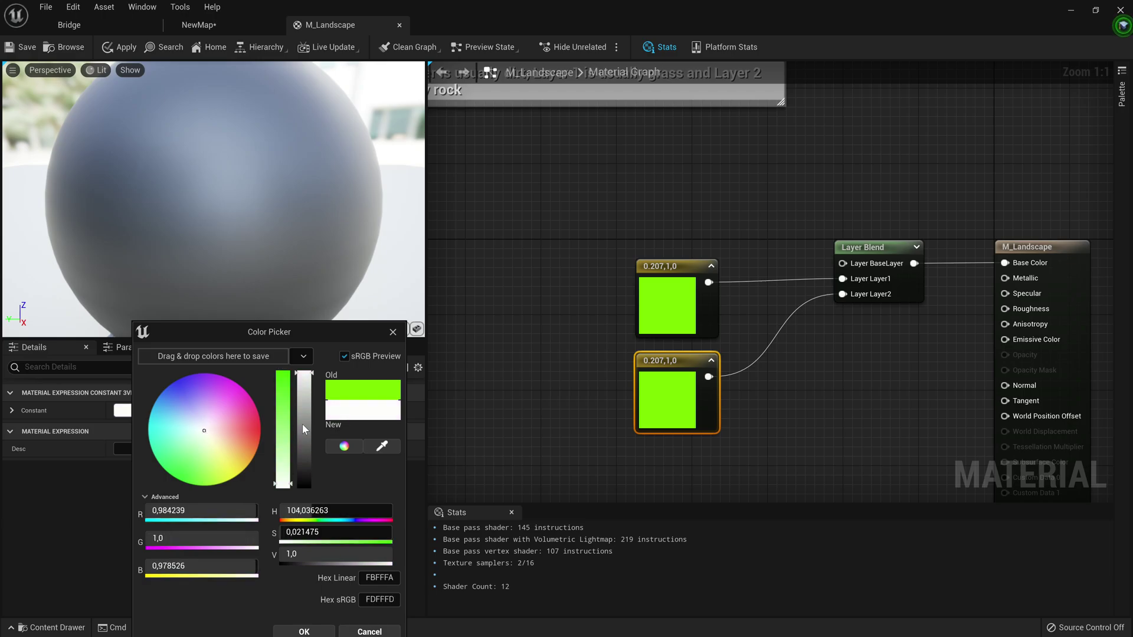
pyautogui.moveTo(303, 406); pyautogui.dragTo(302, 425)
pyautogui.moveTo(302, 420); pyautogui.dragTo(303, 440)
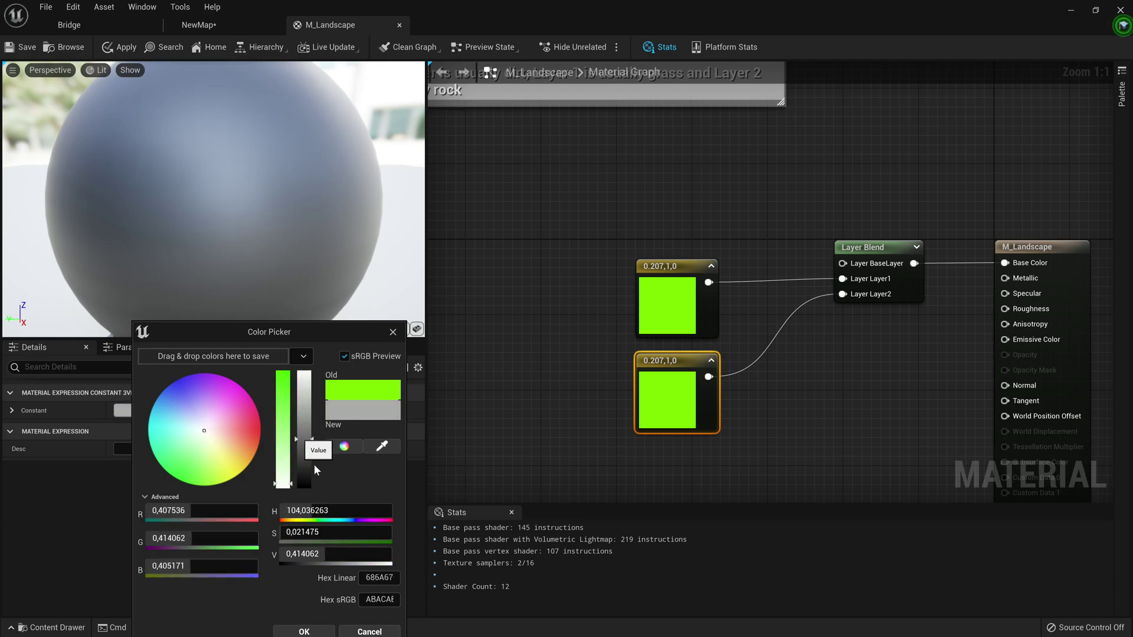
pyautogui.click(304, 631)
# Step: Paste a copy of the green constant above the original and connect it to the Layer Blend's BaseLayer input
pyautogui.moveTo(564, 394); pyautogui.dragTo(509, 481, button='right')
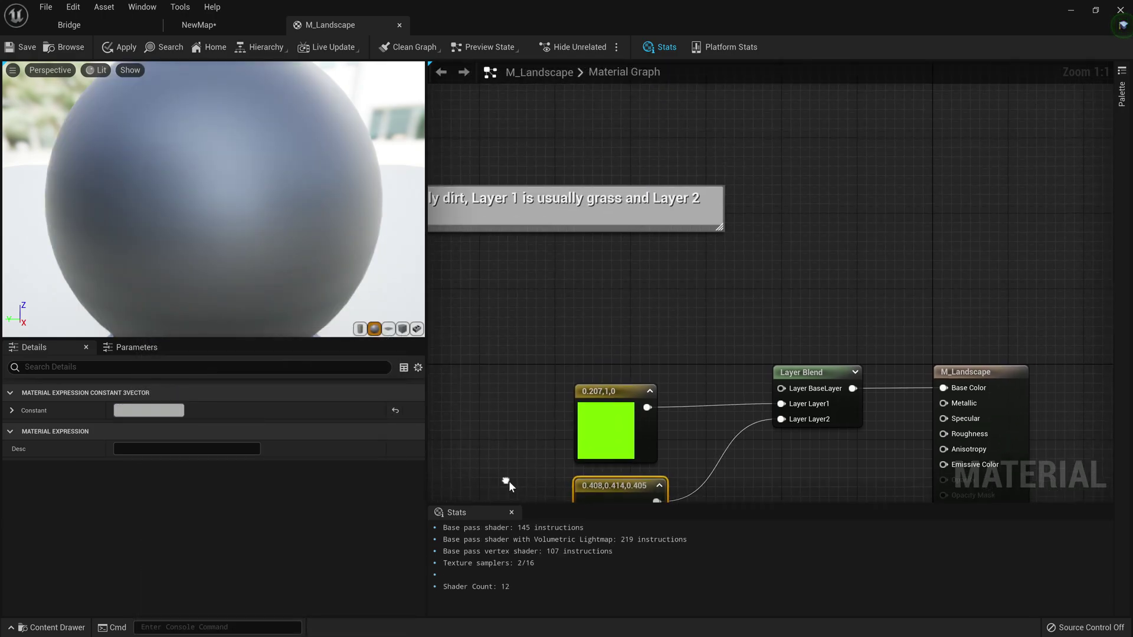
pyautogui.click(581, 400)
pyautogui.hotkey('ctrl', 'c')
pyautogui.hotkey('ctrl', 'v')
pyautogui.moveTo(703, 349); pyautogui.dragTo(783, 388)
# Step: Set the BaseLayer constant's color to a dirt brown of about 0.289, 0.186, 0.113
pyautogui.click(145, 410)
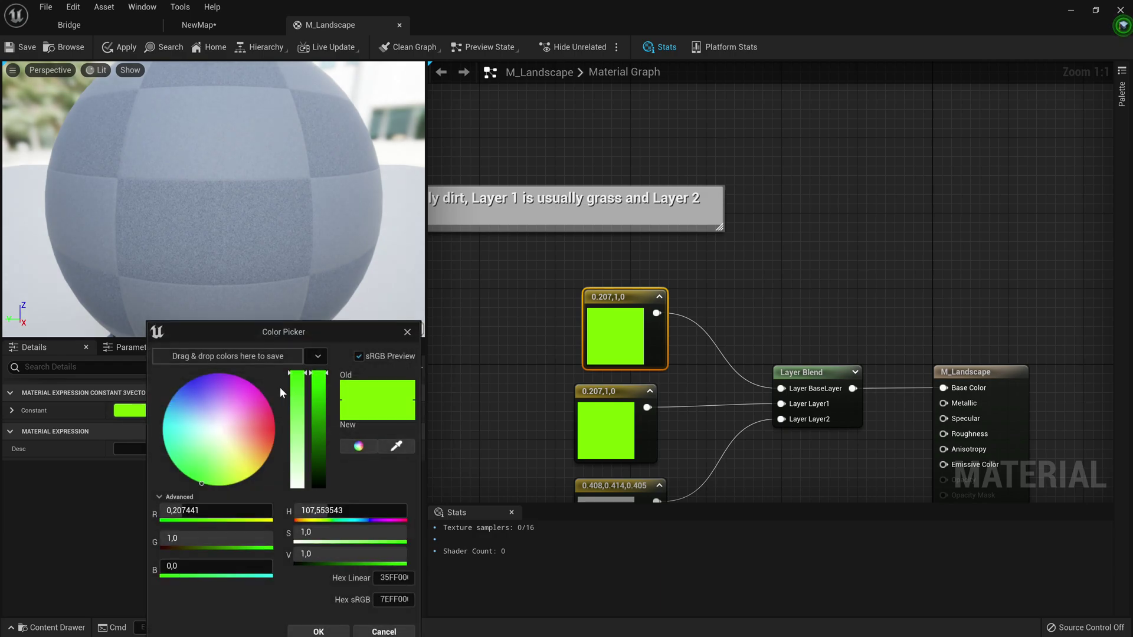
pyautogui.moveTo(243, 441); pyautogui.dragTo(250, 445)
pyautogui.moveTo(318, 414); pyautogui.dragTo(313, 453)
pyautogui.click(318, 632)
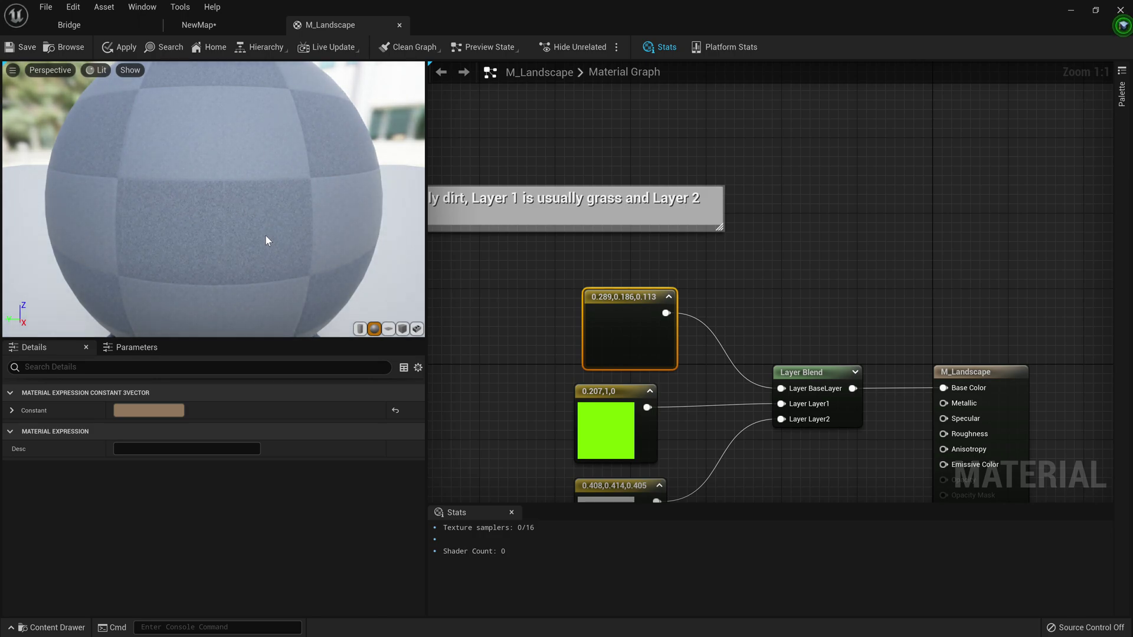
# Step: Save the M_Landscape material and check the layer colors on the landscape in the NewMap level
pyautogui.click(26, 49)
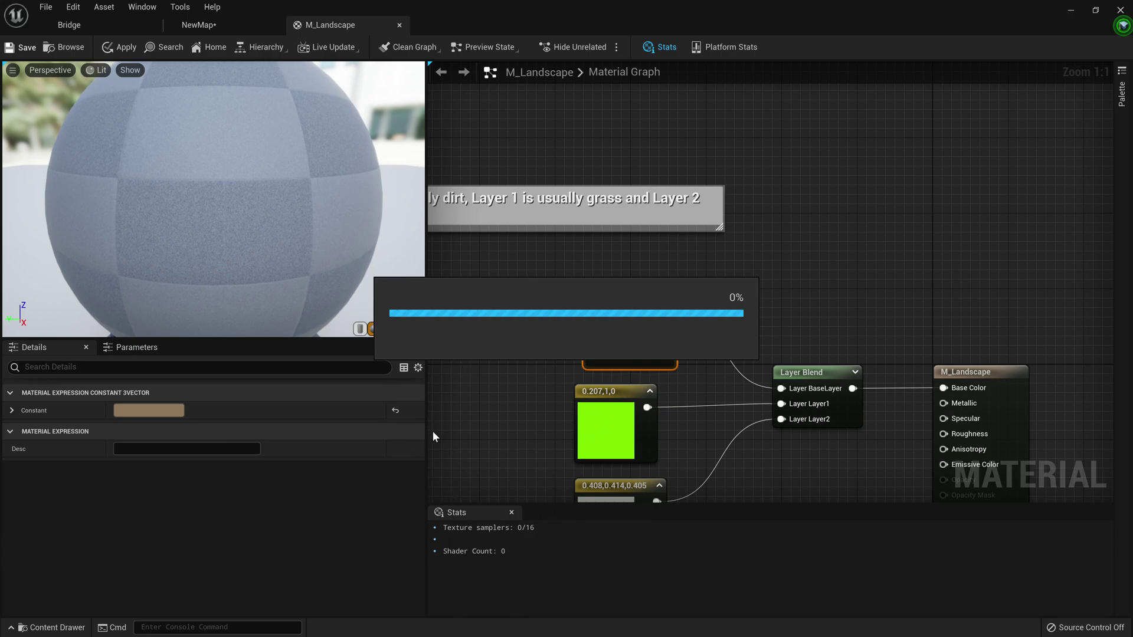
pyautogui.click(235, 22)
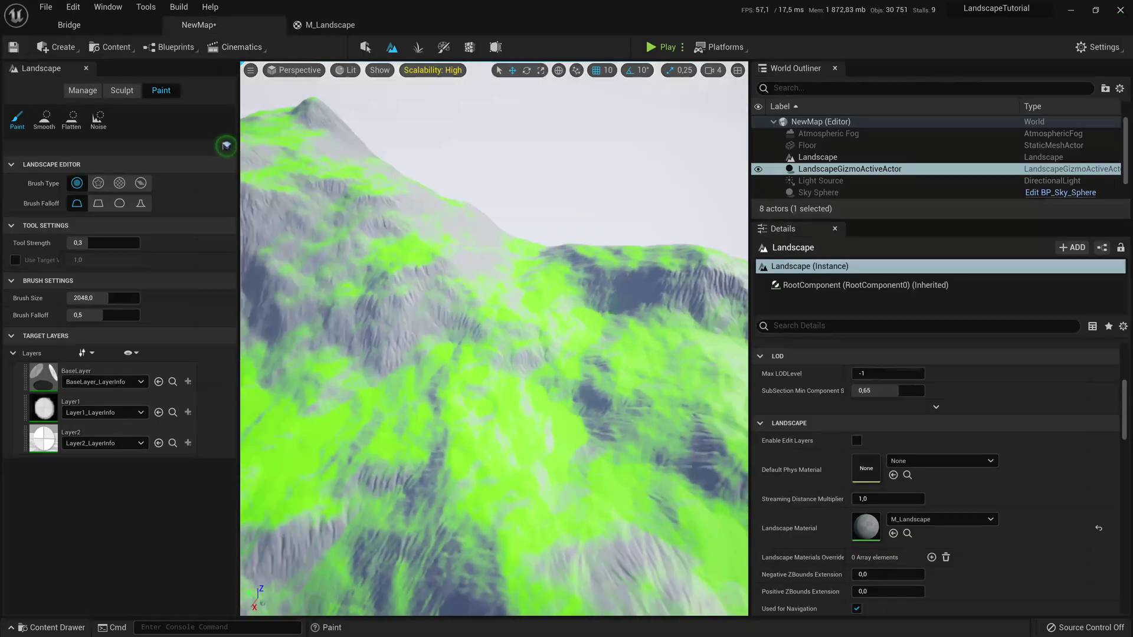
pyautogui.moveTo(494, 338); pyautogui.dragTo(540, 371, button='right')
# Step: Darken the Layer1 constant in M_Landscape to a deep green of about 0.0427, 0.206, 0
pyautogui.click(329, 24)
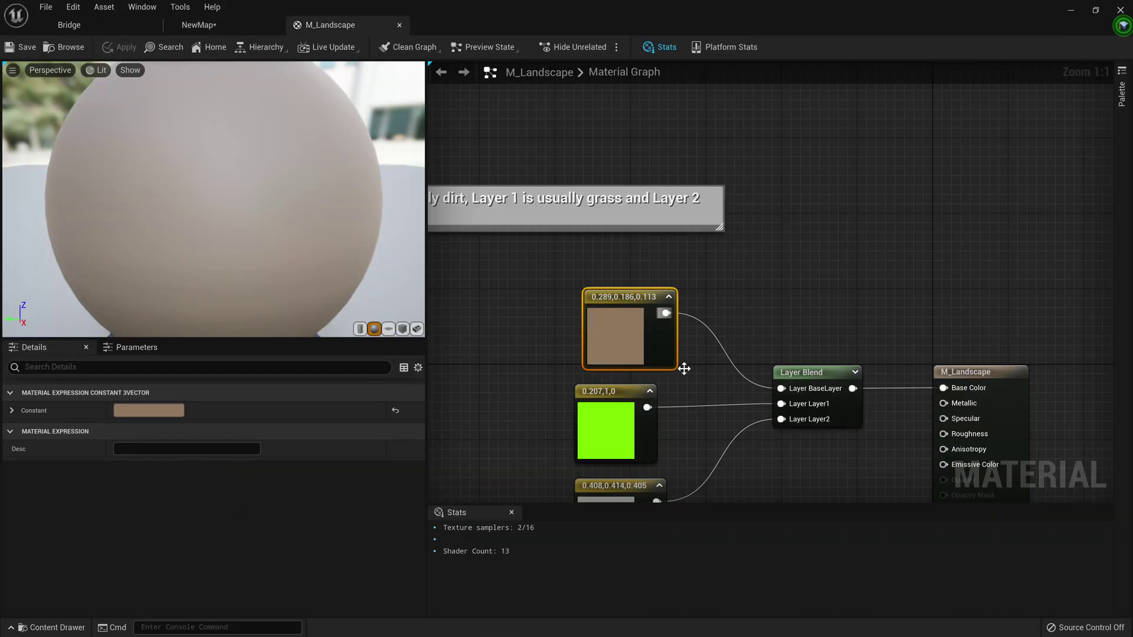
pyautogui.click(565, 420)
pyautogui.click(606, 428)
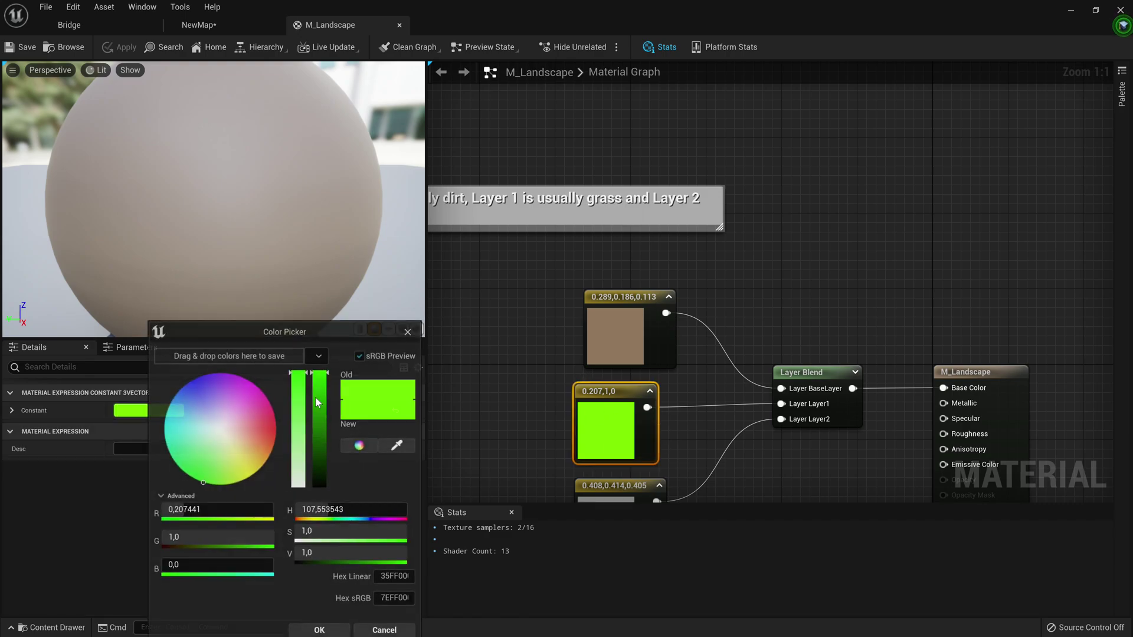
pyautogui.click(148, 410)
pyautogui.moveTo(316, 426); pyautogui.dragTo(329, 472)
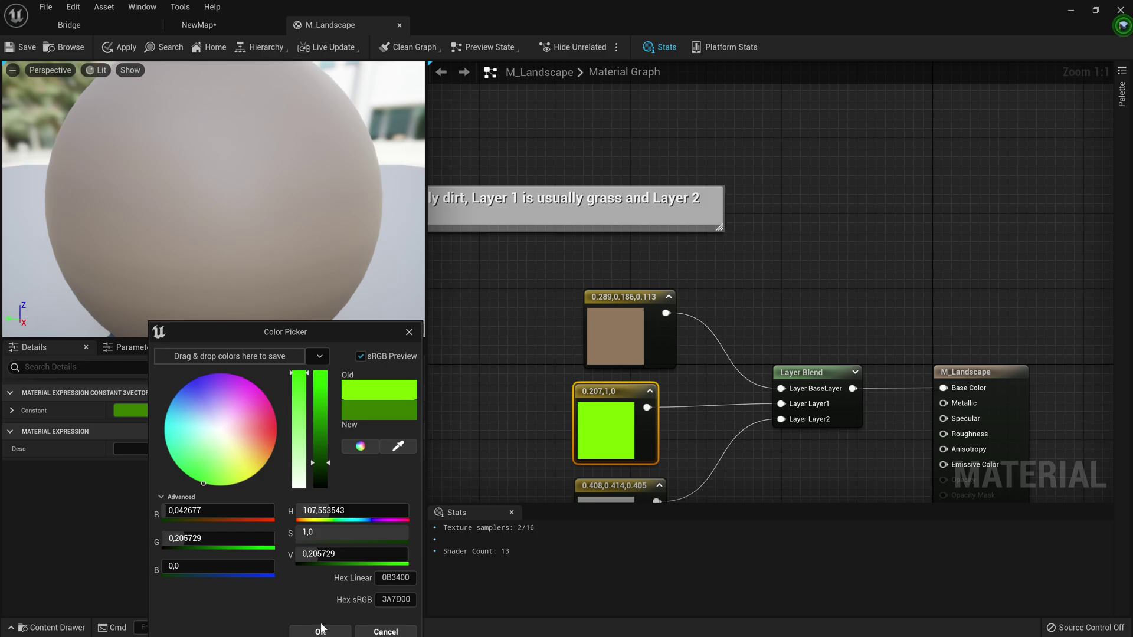
pyautogui.click(320, 630)
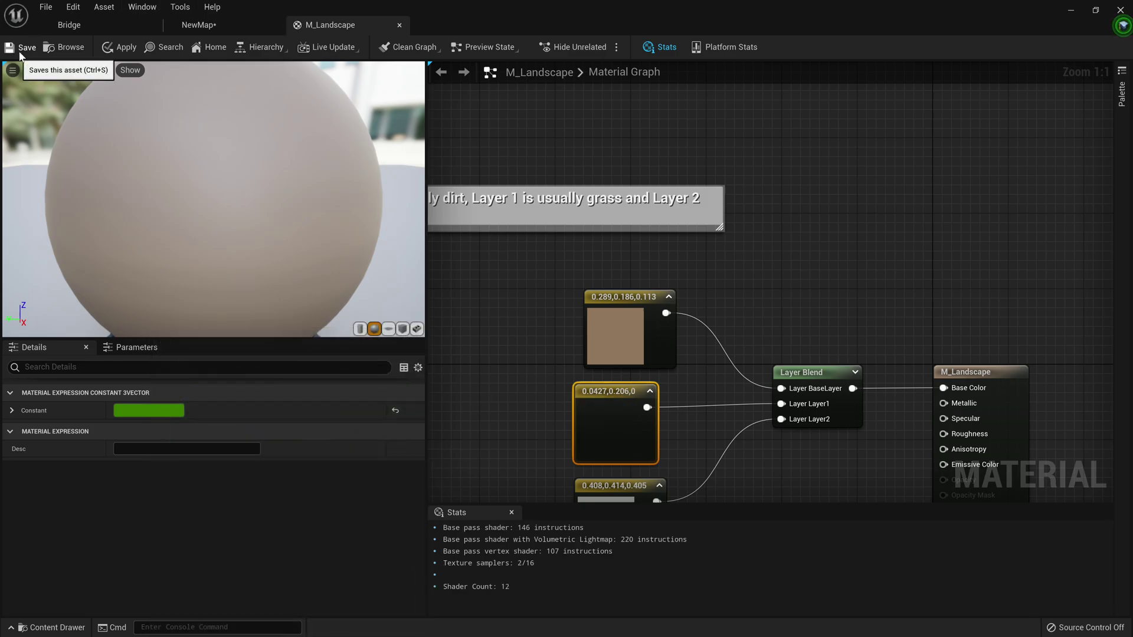
# Step: Apply the M_Landscape changes and inspect the darker green Layer1 on the terrain in the NewMap level
pyautogui.click(115, 50)
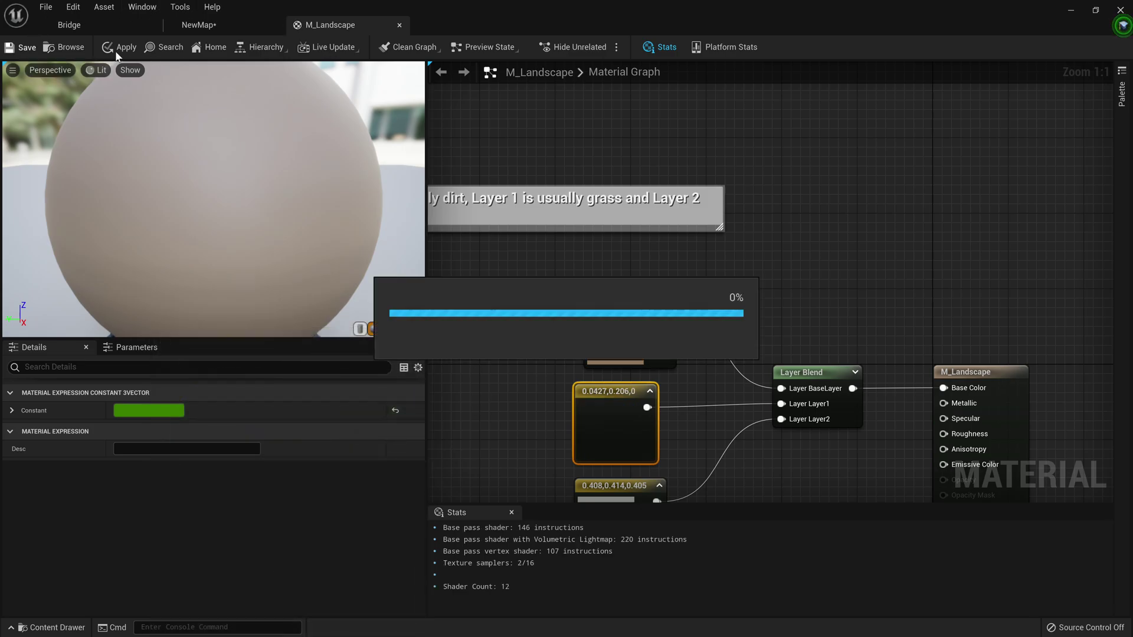
pyautogui.click(227, 22)
pyautogui.press('w')
pyautogui.moveTo(494, 338); pyautogui.dragTo(342, 338, button='right')
pyautogui.moveTo(490, 309); pyautogui.dragTo(523, 420, button='right')
pyautogui.moveTo(594, 401)
pyautogui.mouseDown(button='right')
pyautogui.moveTo(595, 348)
pyautogui.moveTo(594, 372)
pyautogui.moveTo(614, 390)
pyautogui.moveTo(599, 407)
pyautogui.moveTo(408, 396)
pyautogui.mouseUp(button='right')
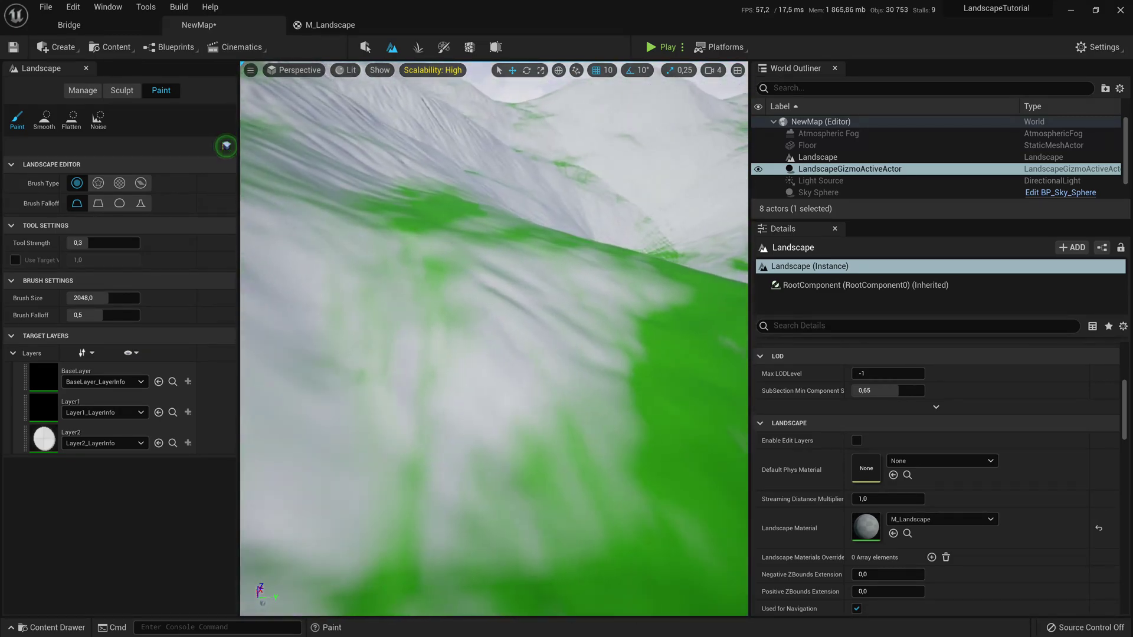
pyautogui.moveTo(613, 396)
pyautogui.mouseDown(button='right')
pyautogui.moveTo(579, 413)
pyautogui.moveTo(532, 383)
pyautogui.moveTo(576, 391)
pyautogui.moveTo(471, 362)
pyautogui.moveTo(550, 463)
pyautogui.mouseUp(button='right')
pyautogui.moveTo(490, 357); pyautogui.dragTo(490, 356, button='right')
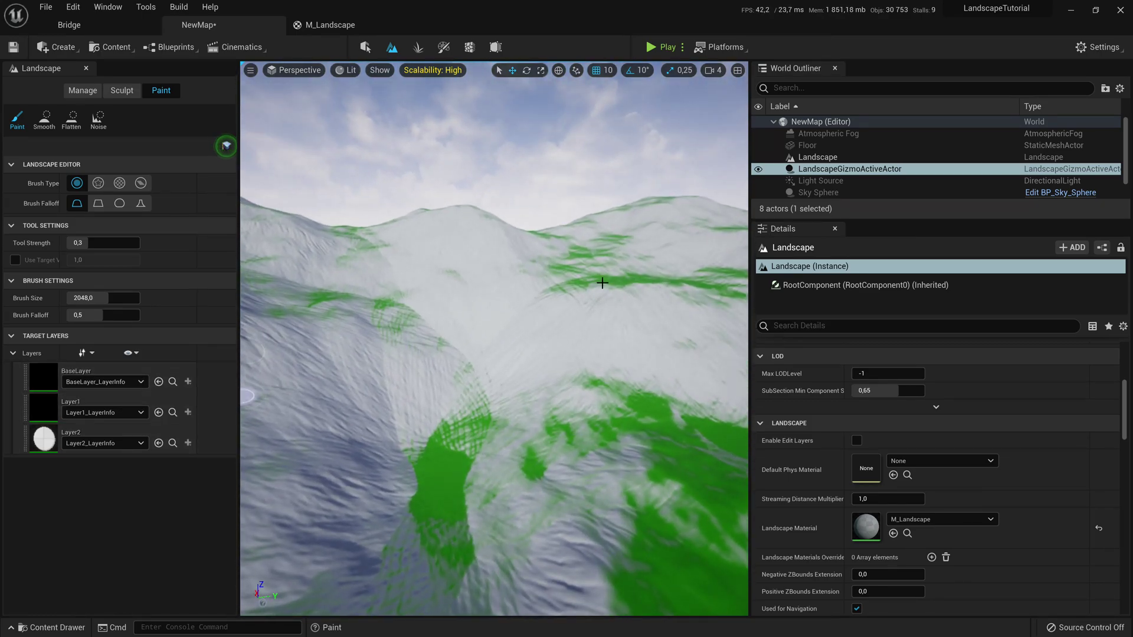
# Step: Check Layer1's import and reimport actions, and examine how grass and rock are distributed across the landscape's slopes and valleys
pyautogui.rightClick(70, 403)
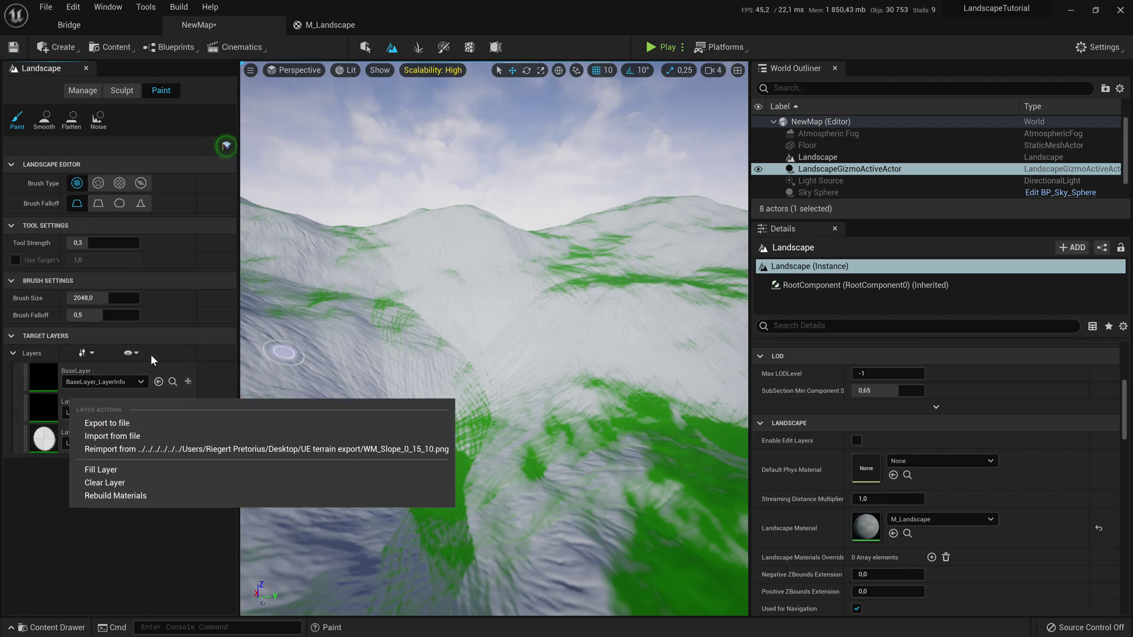
pyautogui.moveTo(307, 366); pyautogui.dragTo(157, 374, button='right')
pyautogui.hotkey('ctrl', 'space')
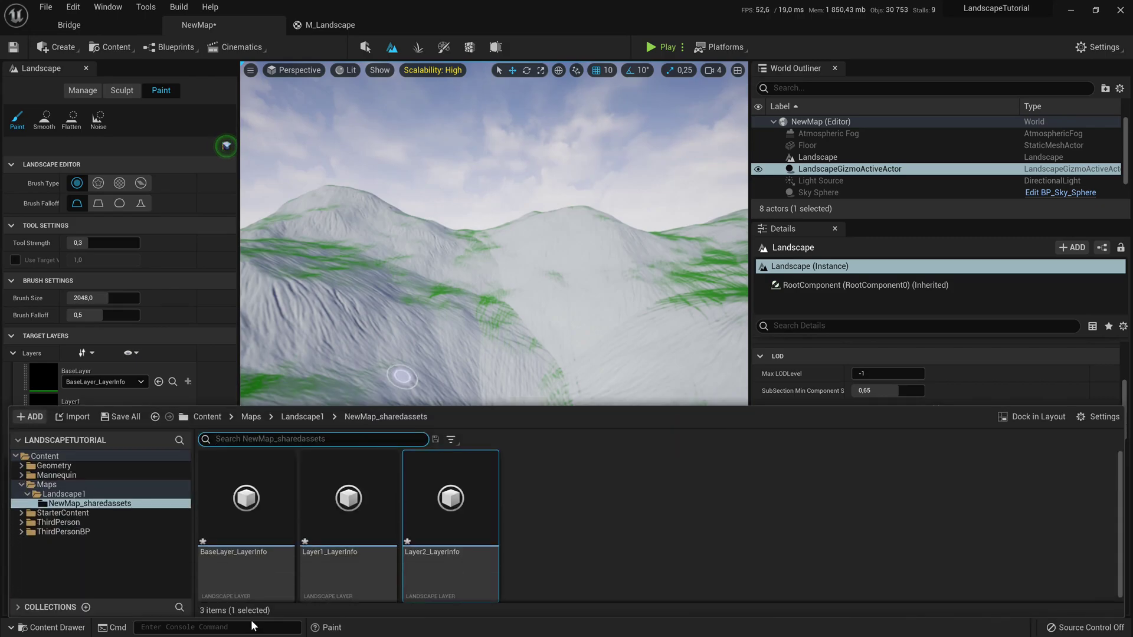
pyautogui.press('super')
pyautogui.moveTo(541, 266); pyautogui.dragTo(596, 325, button='right')
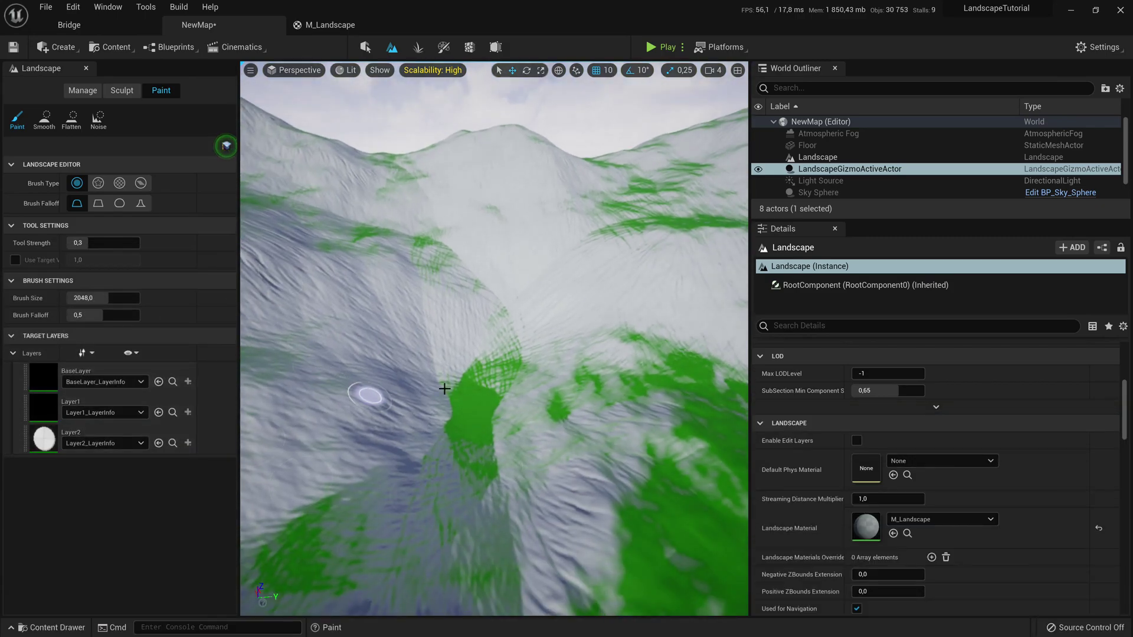
pyautogui.moveTo(444, 389)
pyautogui.mouseDown(button='right')
pyautogui.moveTo(428, 405)
pyautogui.moveTo(519, 354)
pyautogui.moveTo(502, 369)
pyautogui.moveTo(561, 413)
pyautogui.moveTo(614, 342)
pyautogui.moveTo(634, 336)
pyautogui.moveTo(632, 349)
pyautogui.moveTo(641, 336)
pyautogui.moveTo(588, 359)
pyautogui.moveTo(619, 378)
pyautogui.moveTo(667, 340)
pyautogui.moveTo(634, 342)
pyautogui.moveTo(608, 313)
pyautogui.moveTo(433, 402)
pyautogui.moveTo(433, 415)
pyautogui.moveTo(422, 405)
pyautogui.moveTo(375, 407)
pyautogui.moveTo(433, 400)
pyautogui.moveTo(454, 381)
pyautogui.moveTo(407, 379)
pyautogui.mouseUp(button='right')
pyautogui.press('s')
pyautogui.press('s')
pyautogui.press('w')
pyautogui.press('s')
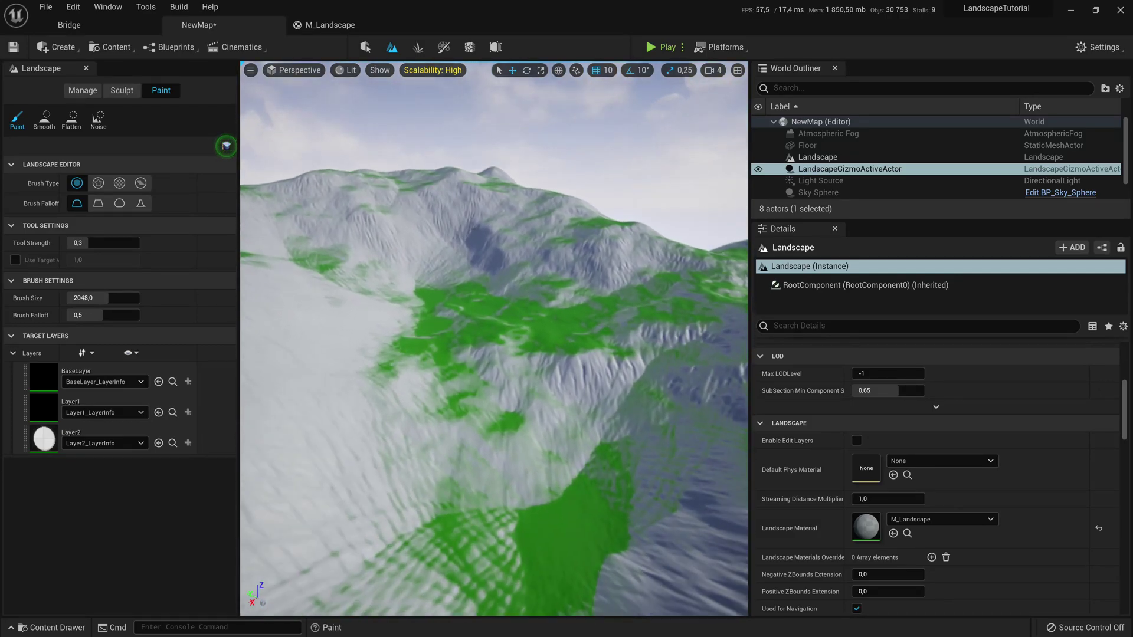
pyautogui.moveTo(433, 377); pyautogui.dragTo(433, 374, button='right')
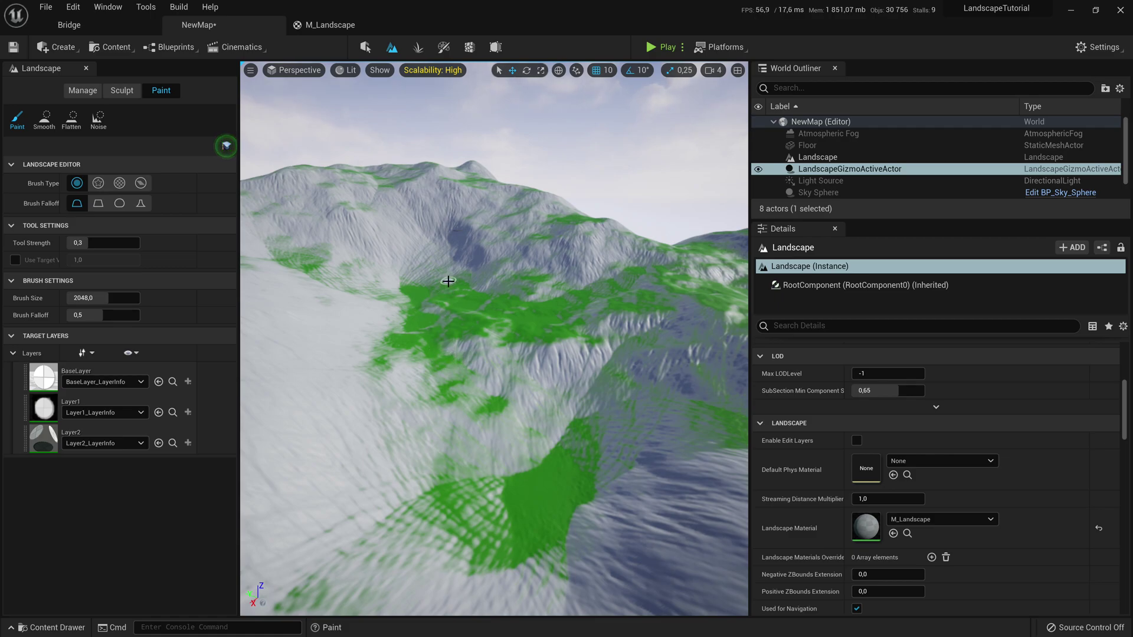
pyautogui.moveTo(448, 282)
pyautogui.mouseDown(button='right')
pyautogui.moveTo(515, 309)
pyautogui.moveTo(570, 313)
pyautogui.moveTo(546, 294)
pyautogui.moveTo(561, 295)
pyautogui.mouseUp(button='right')
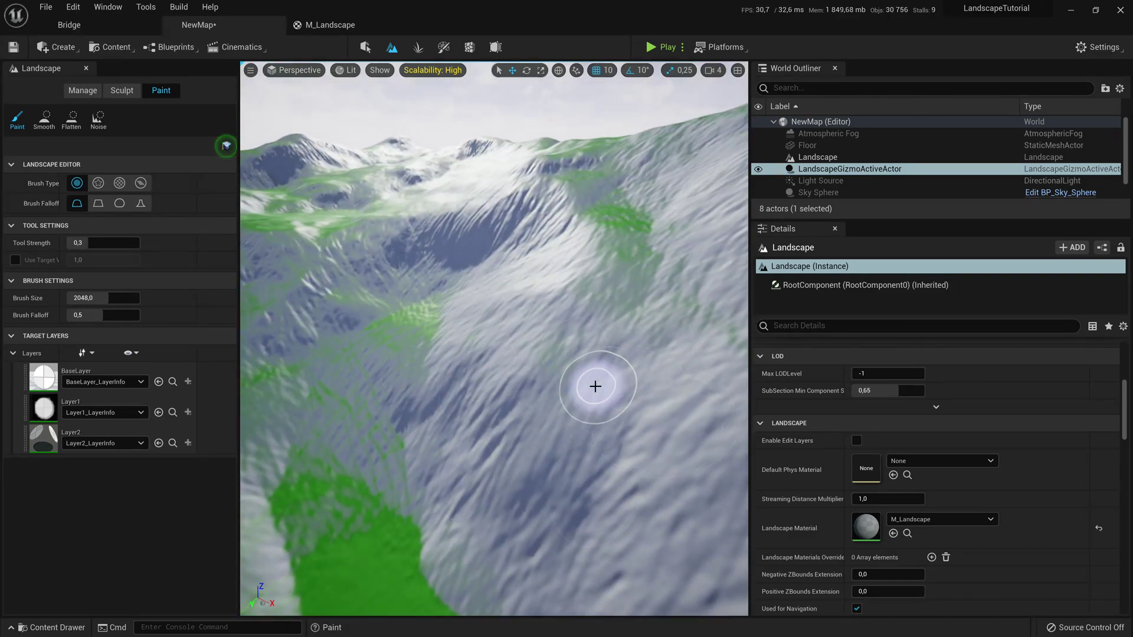
# Step: Compare the color constants feeding the Layer Blend in M_Landscape with the layer colors on the NewMap terrain
pyautogui.click(330, 25)
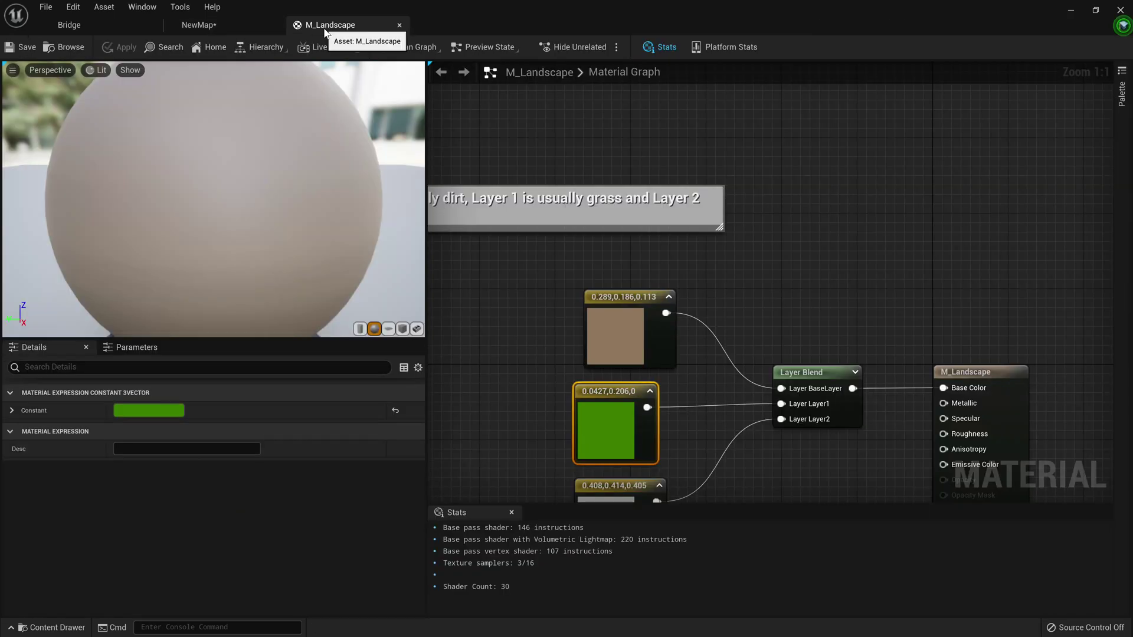
pyautogui.scroll(-2, 578, 318)
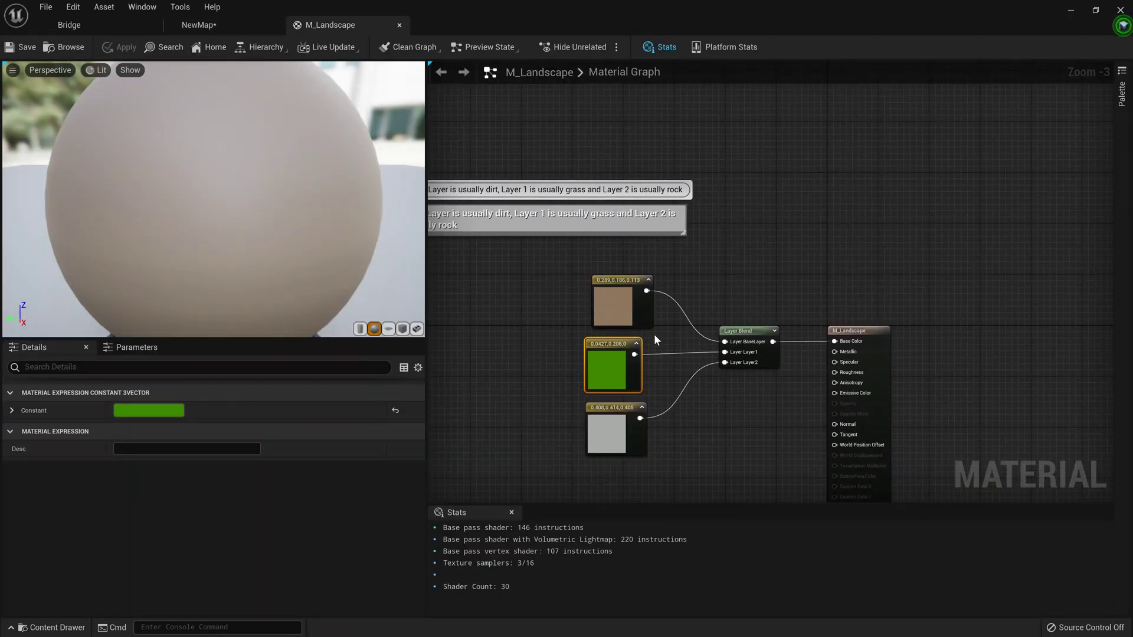
pyautogui.moveTo(655, 338); pyautogui.dragTo(738, 344, button='right')
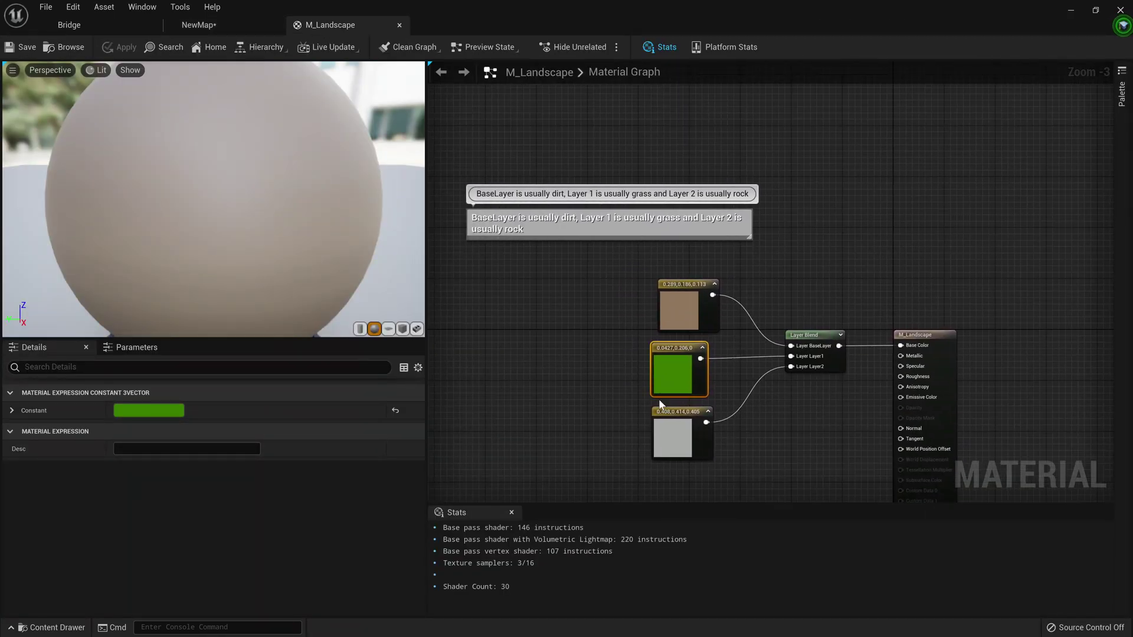
pyautogui.scroll(-1, 798, 324)
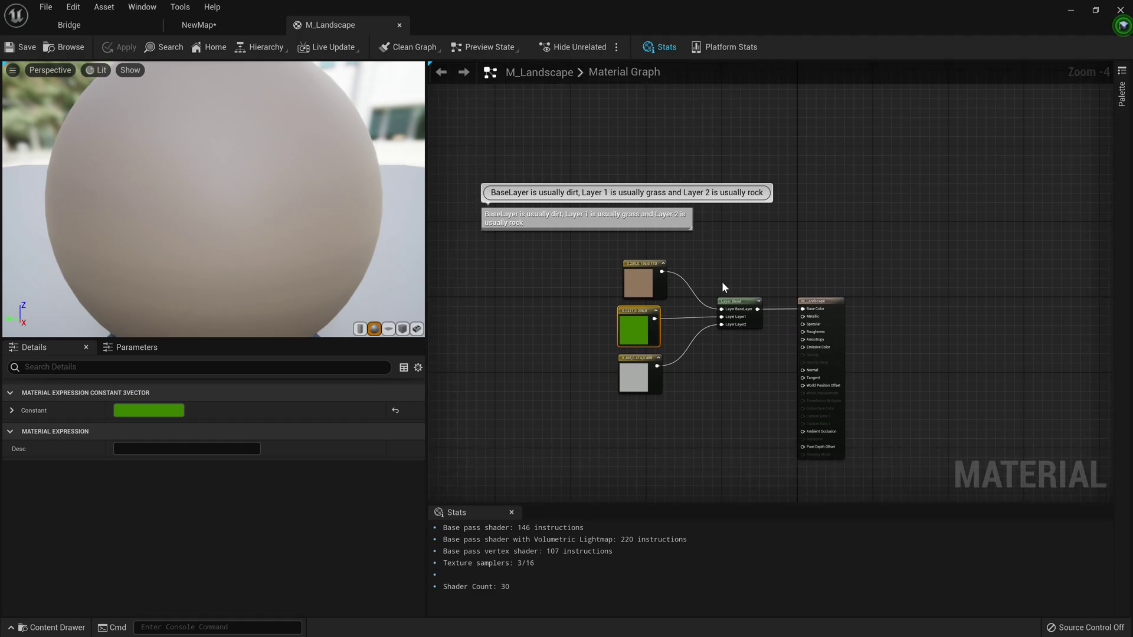
pyautogui.scroll(2, 779, 348)
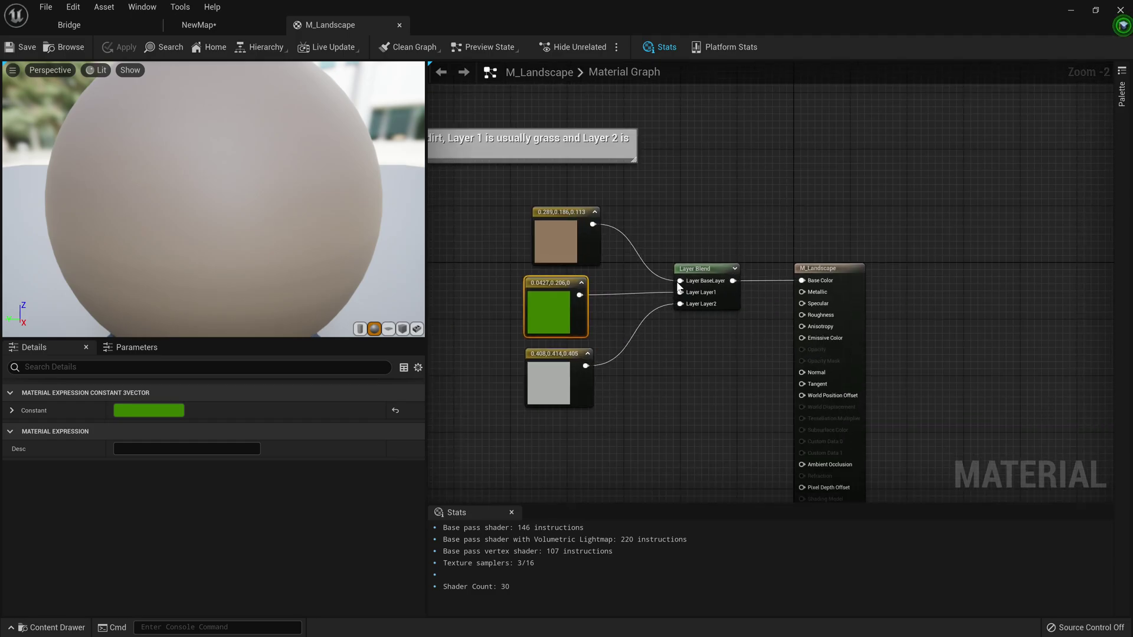
pyautogui.scroll(-3, 683, 358)
pyautogui.moveTo(682, 358); pyautogui.dragTo(816, 376, button='right')
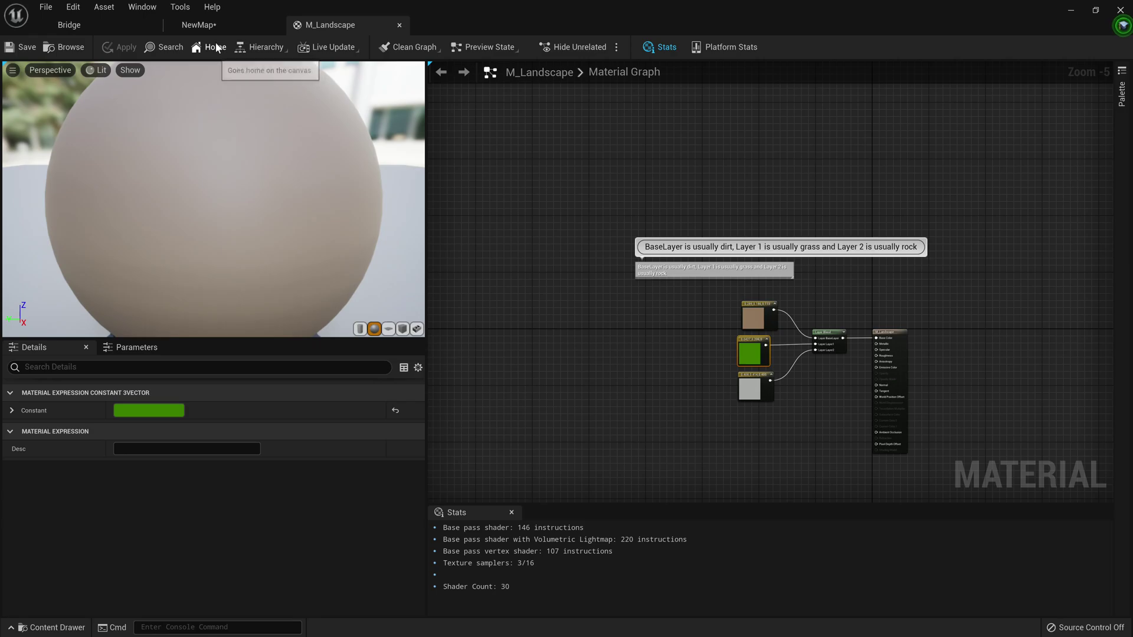
pyautogui.click(199, 25)
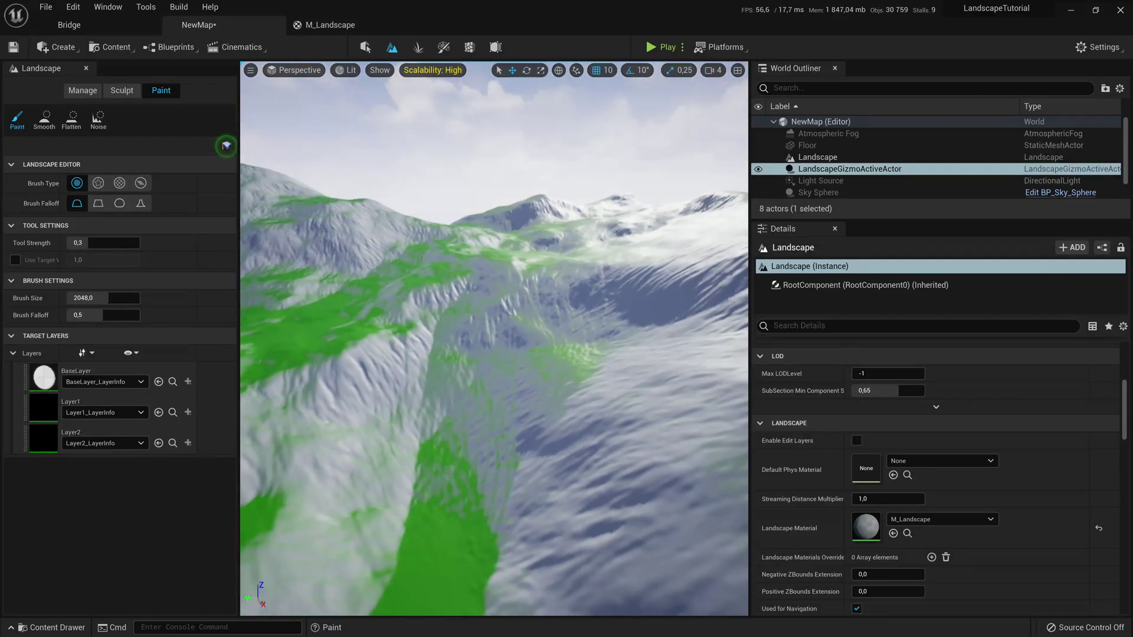
pyautogui.press('s')
pyautogui.moveTo(484, 307); pyautogui.dragTo(478, 297, button='right')
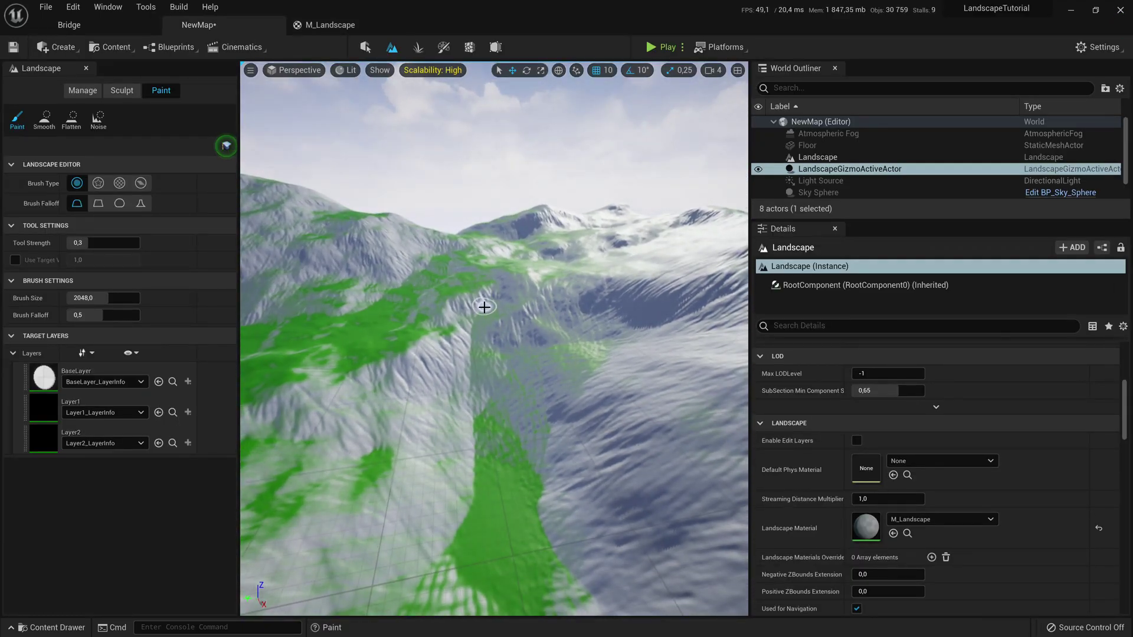